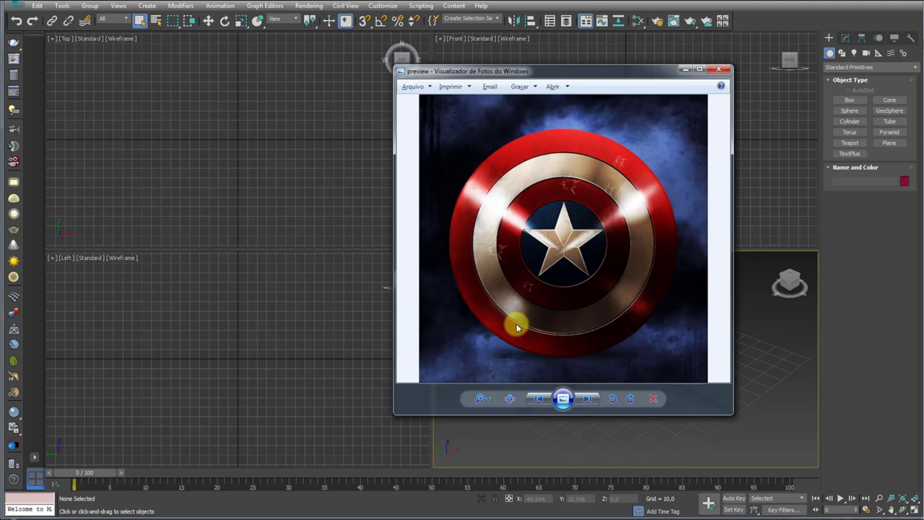
- Advance Photo Viewer to the Escudo cap shield image, then minimize the viewer
{"action": "key", "text": "Right"}
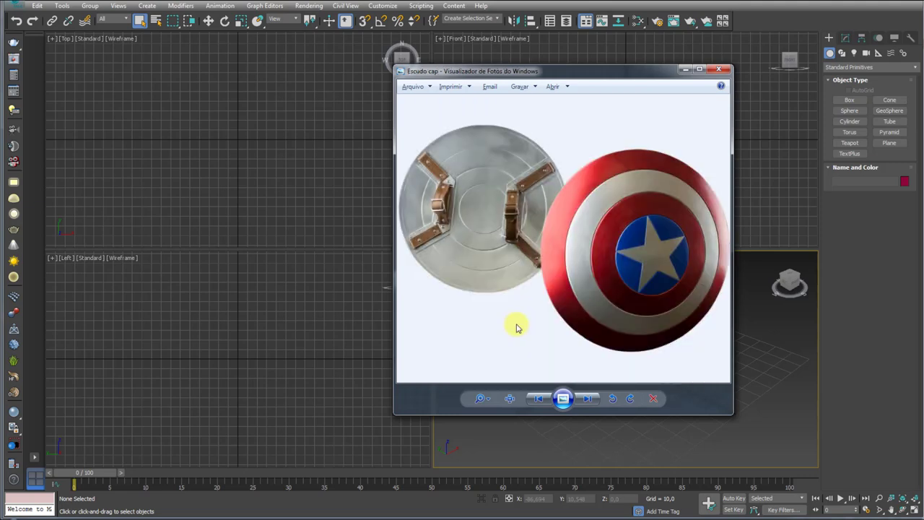
{"action": "mouse_move", "coordinate": [553, 146]}
{"action": "left_mouse_down"}
{"action": "mouse_move", "coordinate": [500, 181]}
{"action": "mouse_move", "coordinate": [555, 150]}
{"action": "left_mouse_up"}
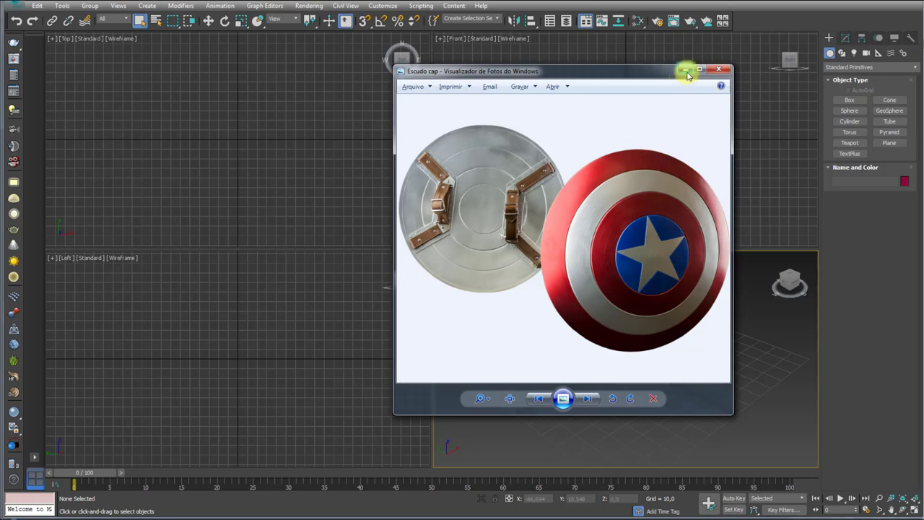
- Open the Escudo cap image from the references folder
{"action": "left_click", "coordinate": [687, 70]}
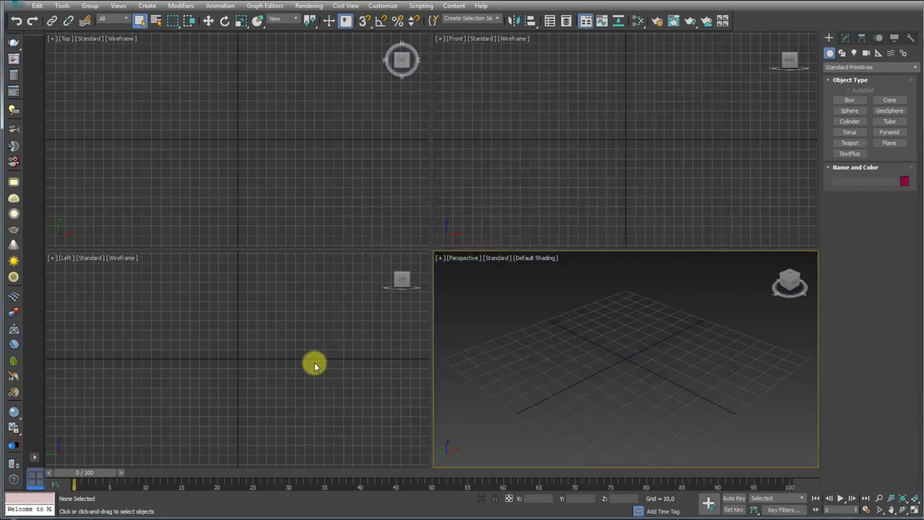
{"action": "left_click", "coordinate": [34, 517]}
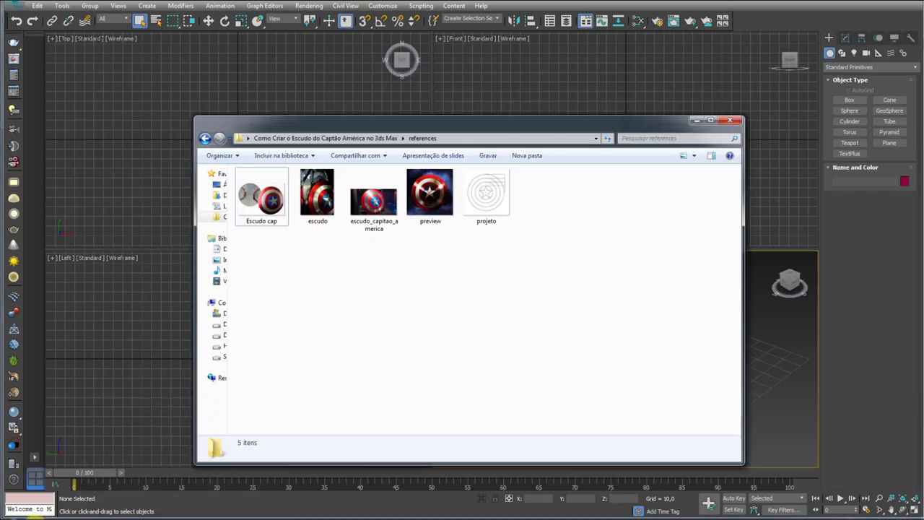
{"action": "left_click", "coordinate": [253, 195]}
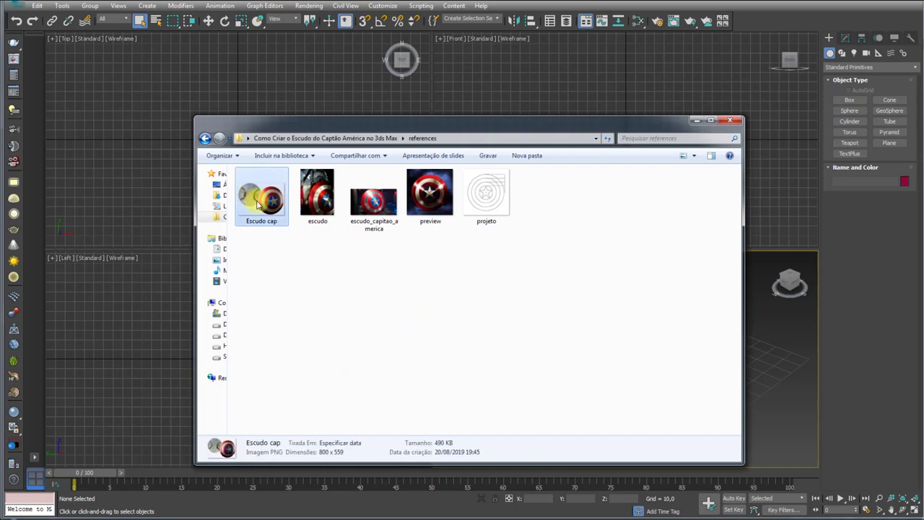
{"action": "double_click", "coordinate": [259, 203]}
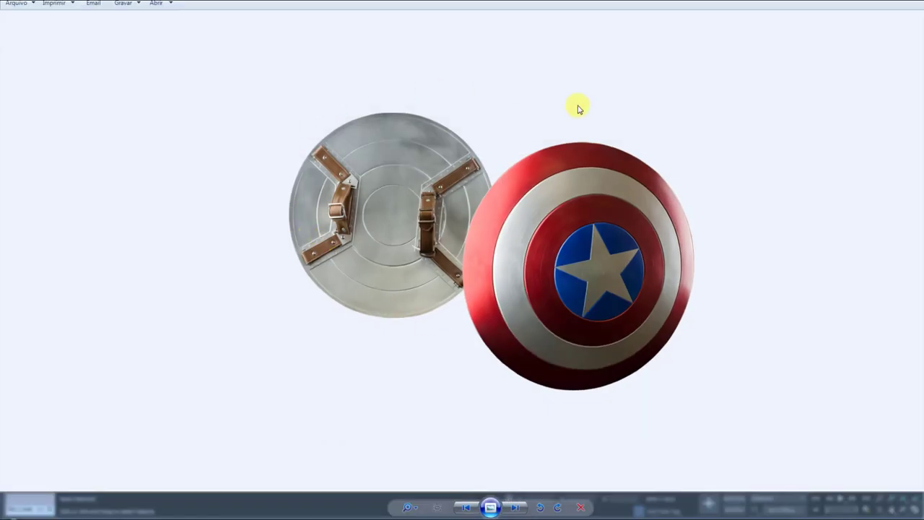
- Page through the shield photos to the projeto blueprint, then close Photo Viewer
{"action": "left_click", "coordinate": [514, 506]}
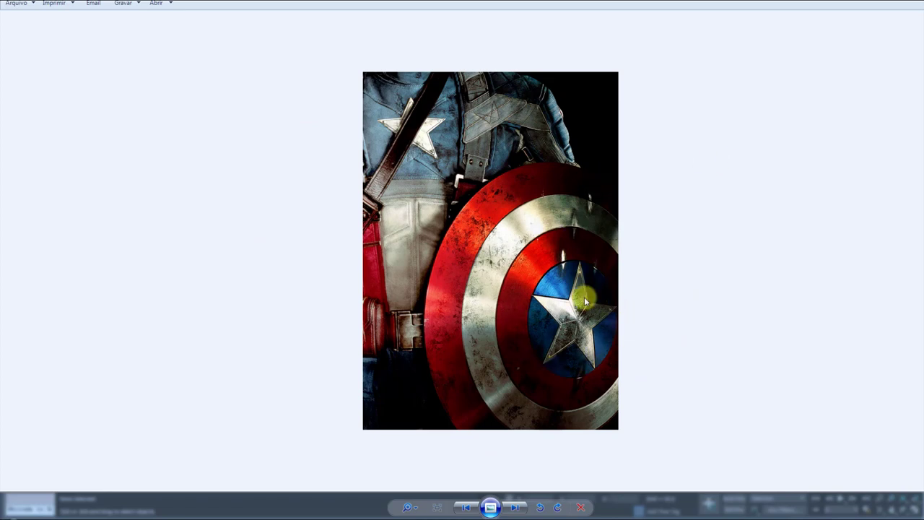
{"action": "left_click", "coordinate": [515, 507]}
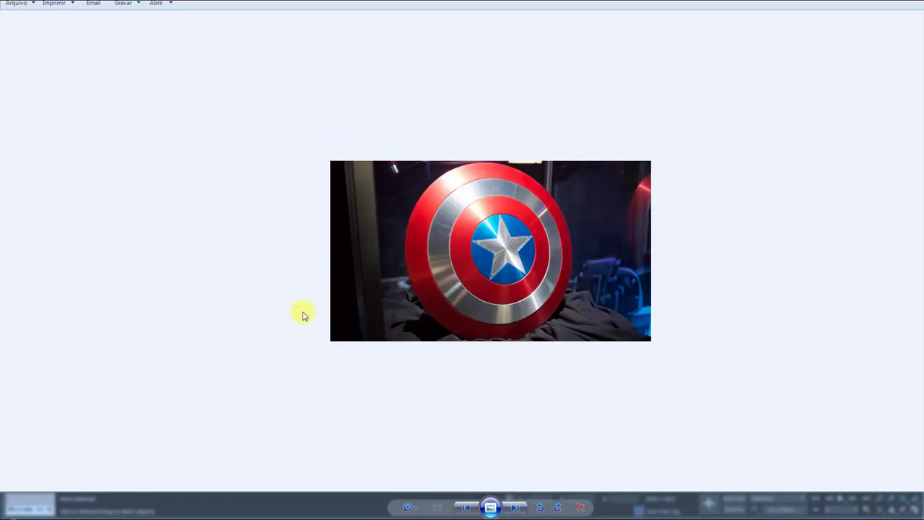
{"action": "left_click", "coordinate": [515, 506]}
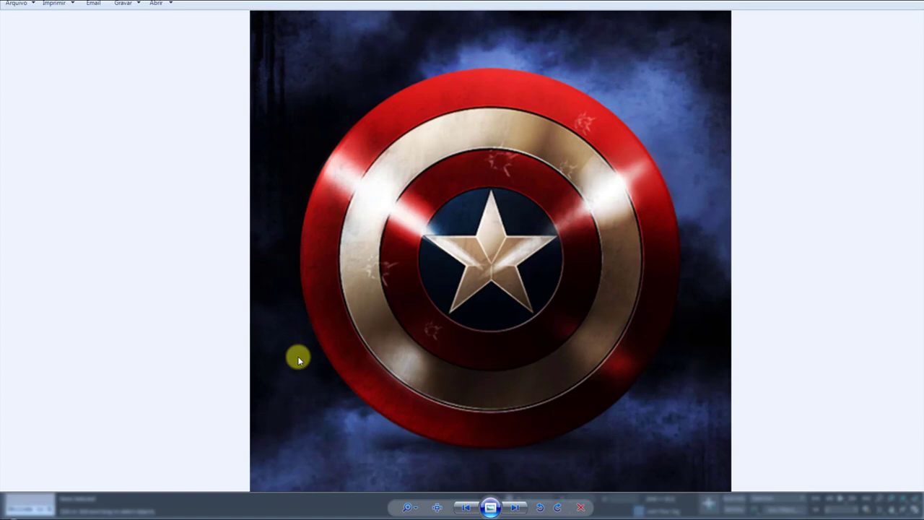
{"action": "key", "text": "Right"}
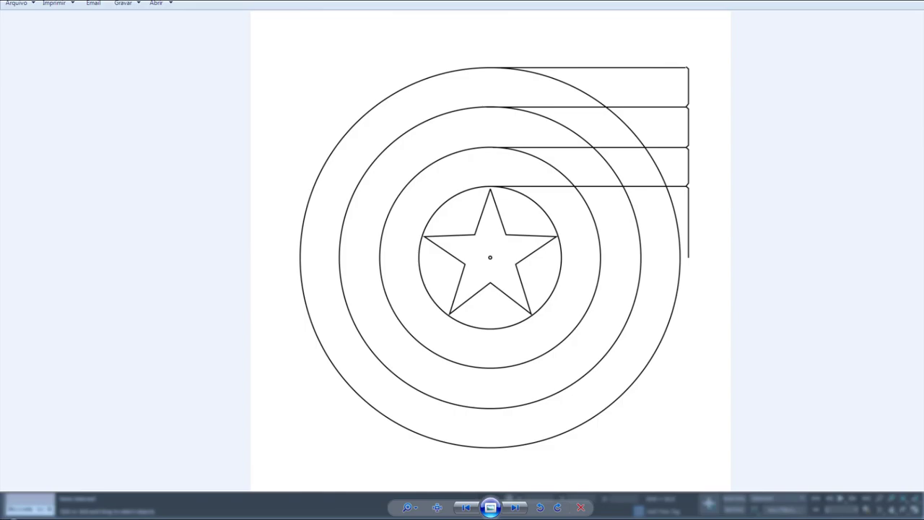
{"action": "key", "text": "alt+F4"}
- Draw a square plane on the grid in the Perspective viewport
{"action": "left_click", "coordinate": [696, 122]}
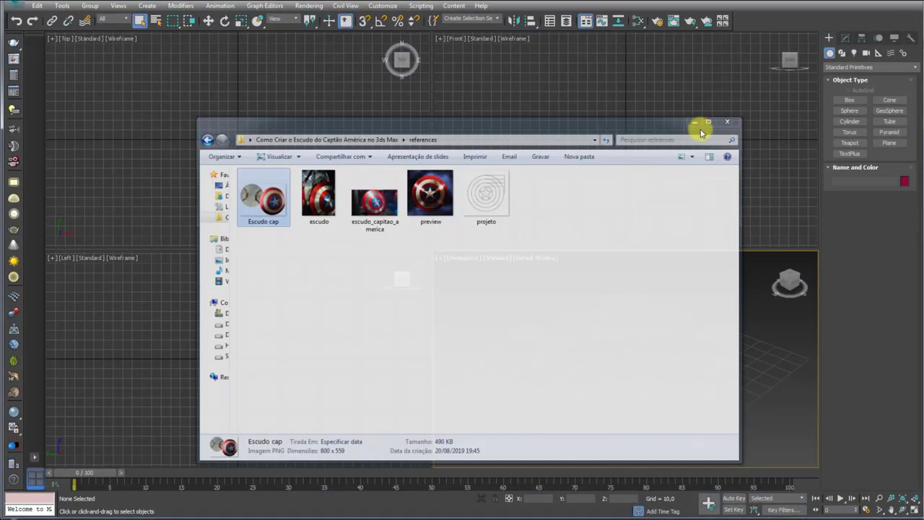
{"action": "mouse_move", "coordinate": [702, 343]}
{"action": "middle_mouse_down", "text": "alt"}
{"action": "mouse_move", "coordinate": [677, 359]}
{"action": "mouse_move", "coordinate": [694, 339]}
{"action": "middle_mouse_up", "text": "alt"}
{"action": "left_click", "coordinate": [889, 142]}
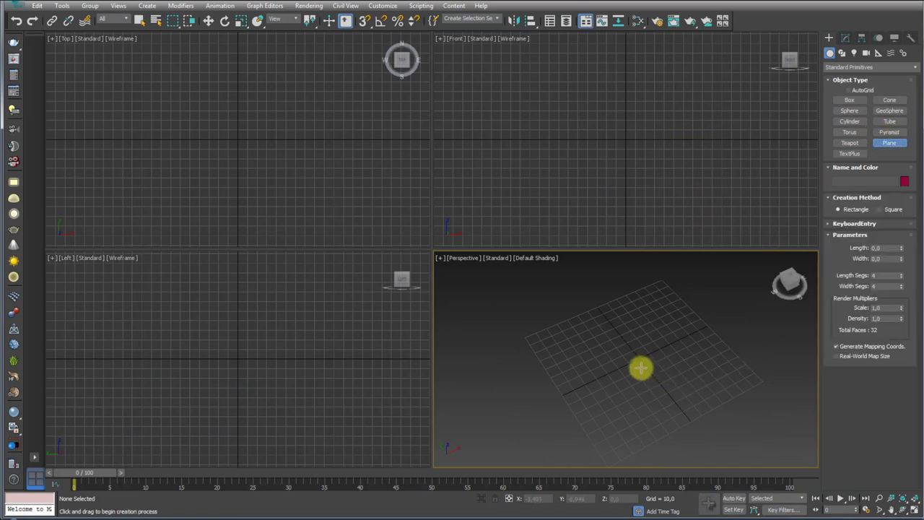
{"action": "mouse_move", "coordinate": [642, 368]}
{"action": "left_mouse_down"}
{"action": "mouse_move", "coordinate": [702, 370]}
{"action": "mouse_move", "coordinate": [665, 378]}
{"action": "mouse_move", "coordinate": [751, 425]}
{"action": "left_mouse_up"}
{"action": "scroll", "coordinate": [705, 379], "scroll_direction": "down", "scroll_amount": 3}
{"action": "middle_click_drag", "start_coordinate": [698, 371], "coordinate": [670, 366], "text": "alt"}
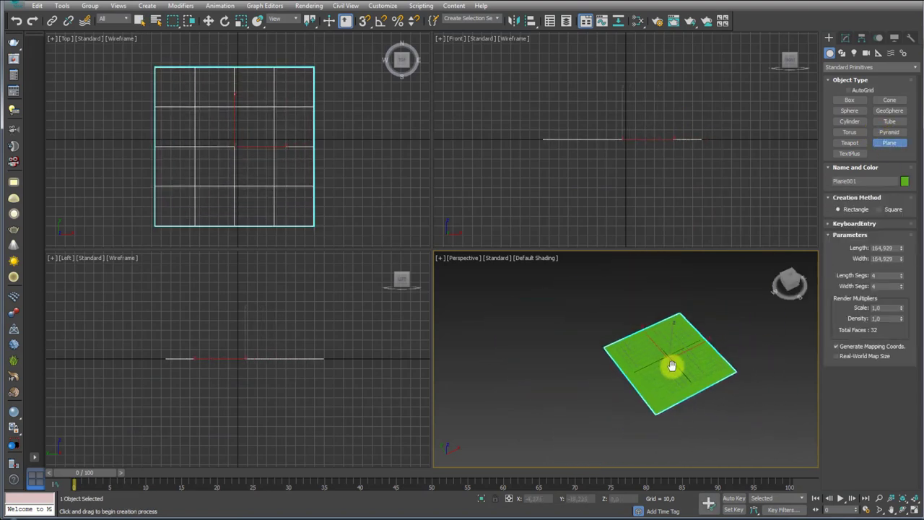
{"action": "scroll", "coordinate": [671, 366], "scroll_direction": "up", "scroll_amount": 3}
- Centre the plane at the origin by zeroing its X and Y positions
{"action": "key", "text": "w"}
{"action": "left_click_drag", "start_coordinate": [672, 360], "coordinate": [763, 365]}
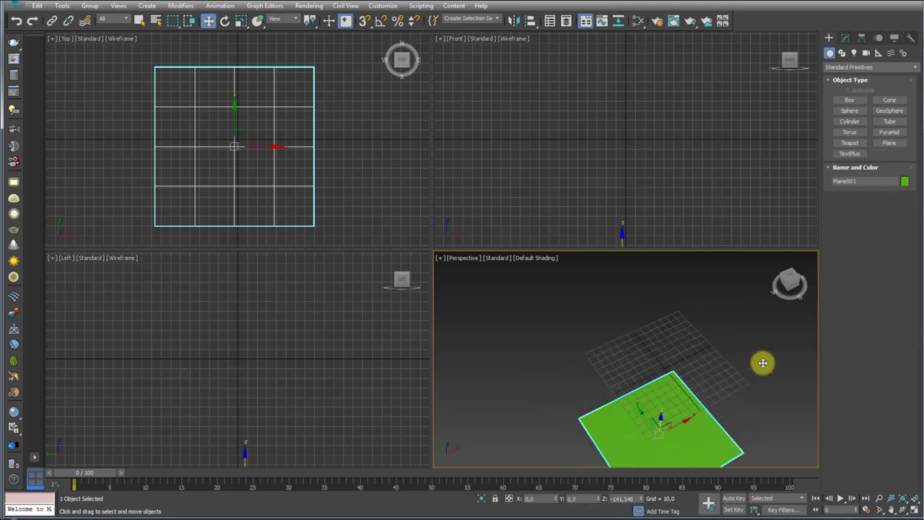
{"action": "key", "text": "ctrl+z"}
{"action": "key", "text": "ctrl+x"}
{"action": "middle_click_drag", "start_coordinate": [737, 401], "coordinate": [693, 340]}
{"action": "left_click_drag", "start_coordinate": [693, 340], "coordinate": [821, 347]}
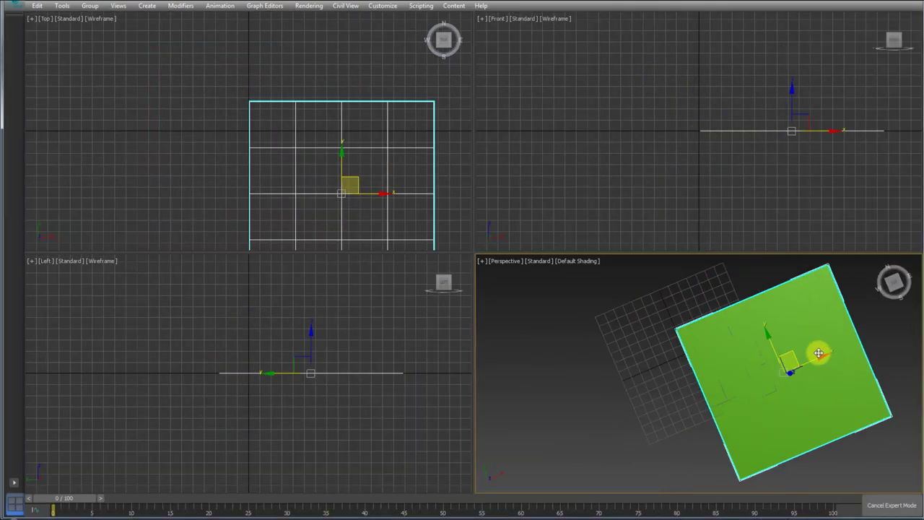
{"action": "middle_click_drag", "start_coordinate": [777, 361], "coordinate": [794, 325]}
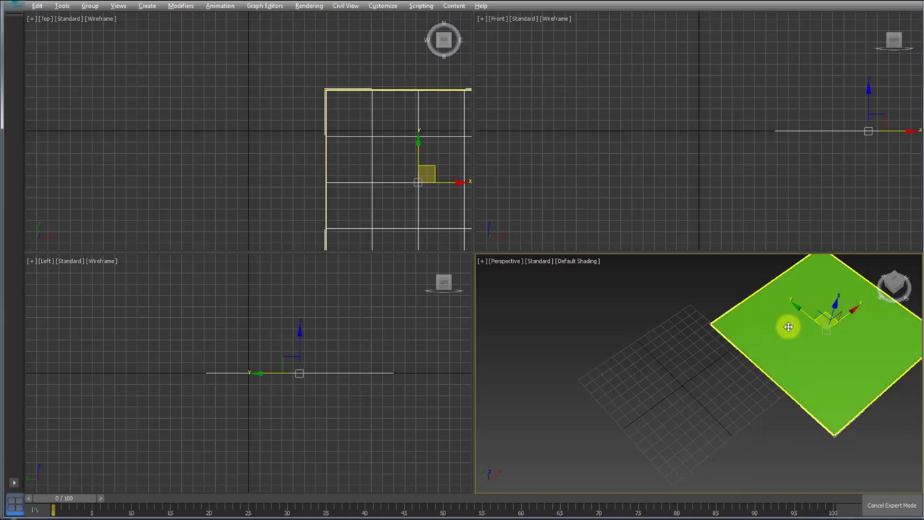
{"action": "key", "text": "ctrl+x"}
{"action": "mouse_move", "coordinate": [746, 376]}
{"action": "middle_mouse_down", "text": "alt"}
{"action": "mouse_move", "coordinate": [703, 389]}
{"action": "mouse_move", "coordinate": [667, 377]}
{"action": "middle_mouse_up", "text": "alt"}
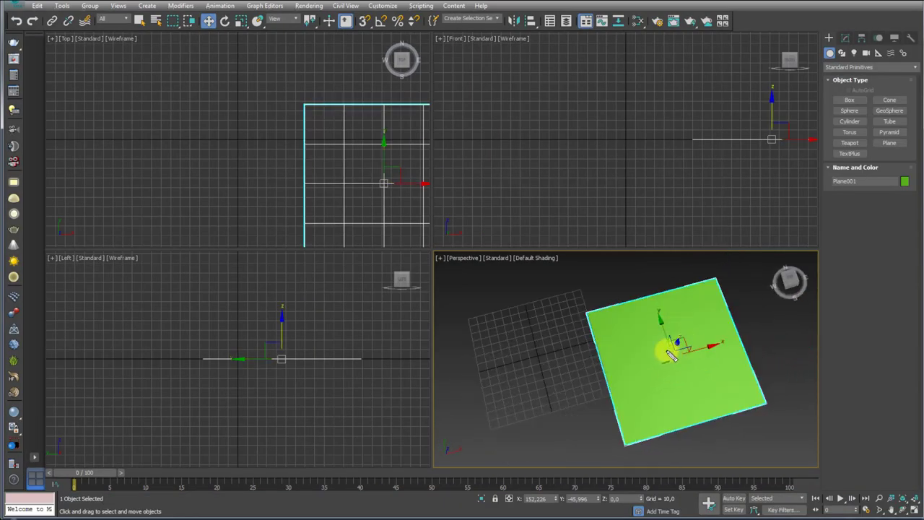
{"action": "left_click_drag", "start_coordinate": [675, 351], "coordinate": [541, 352]}
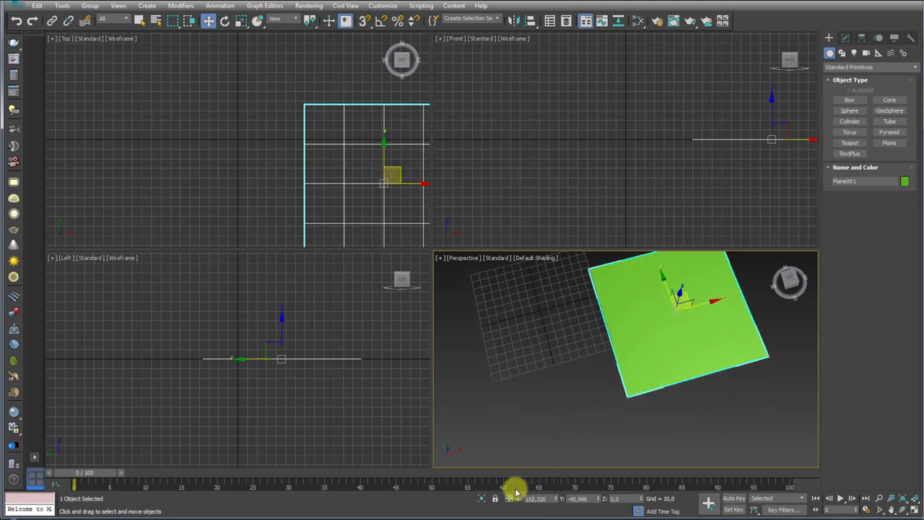
{"action": "right_click", "coordinate": [561, 499]}
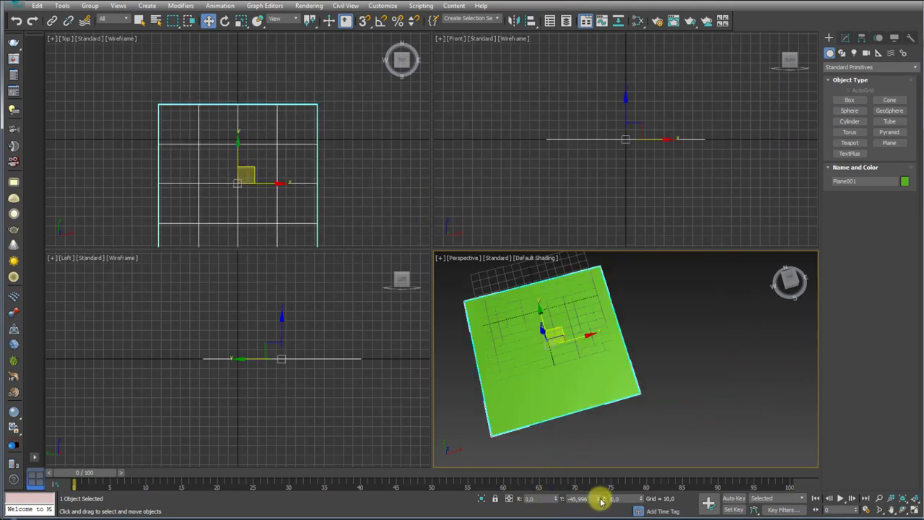
{"action": "right_click", "coordinate": [599, 498]}
- Show edged faces and set the plane's Length and Width segments to 1
{"action": "mouse_move", "coordinate": [613, 450]}
{"action": "middle_mouse_down"}
{"action": "mouse_move", "coordinate": [665, 386]}
{"action": "mouse_move", "coordinate": [666, 438]}
{"action": "mouse_move", "coordinate": [671, 382]}
{"action": "middle_mouse_up"}
{"action": "key", "text": "F4"}
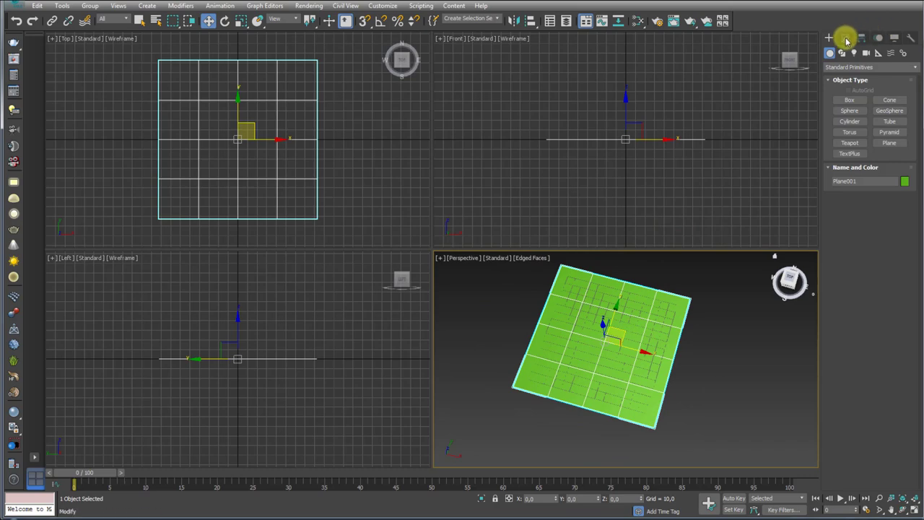
{"action": "left_click", "coordinate": [846, 36]}
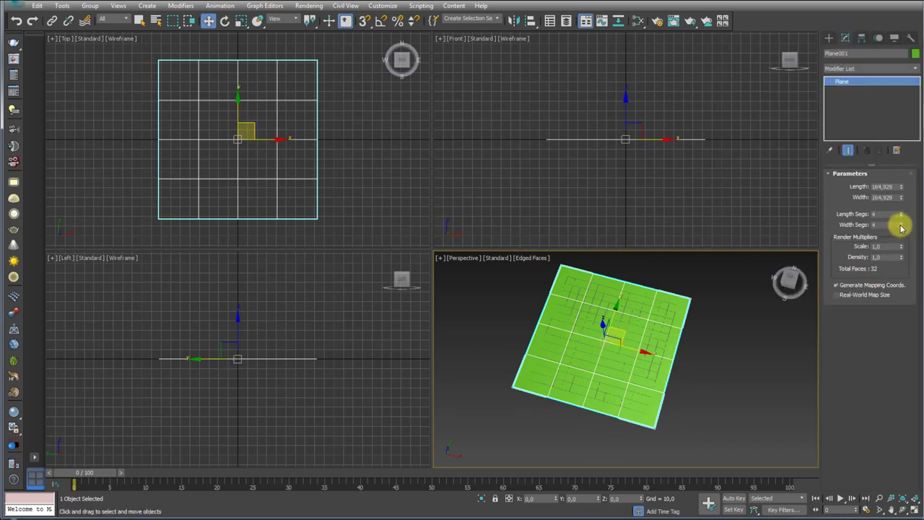
{"action": "mouse_move", "coordinate": [901, 224]}
{"action": "left_mouse_down"}
{"action": "mouse_move", "coordinate": [903, 216]}
{"action": "mouse_move", "coordinate": [862, 249]}
{"action": "left_mouse_up"}
{"action": "mouse_move", "coordinate": [668, 359]}
{"action": "middle_mouse_down", "text": "alt"}
{"action": "mouse_move", "coordinate": [681, 387]}
{"action": "mouse_move", "coordinate": [667, 351]}
{"action": "middle_mouse_up", "text": "alt"}
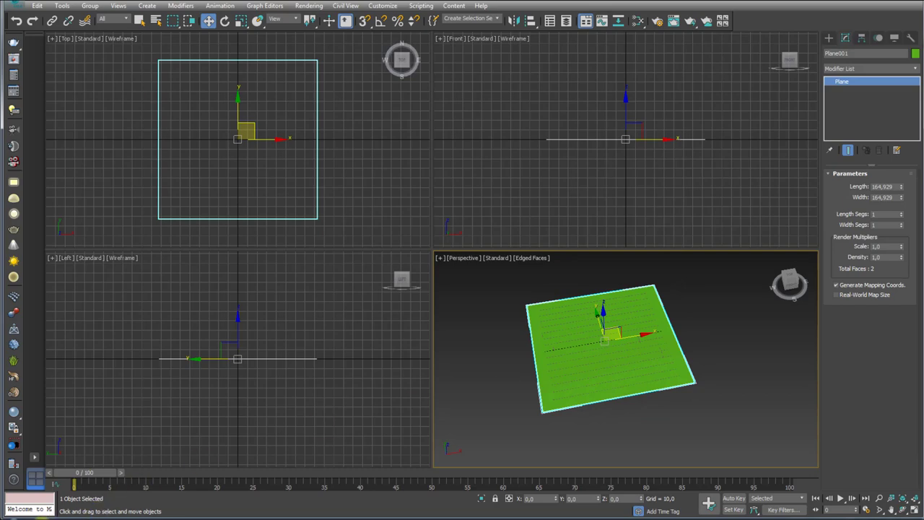
- Drag projeto.jpg from the references folder onto the plane as its texture
{"action": "left_click", "coordinate": [42, 516]}
{"action": "left_click_drag", "start_coordinate": [507, 123], "coordinate": [272, 63]}
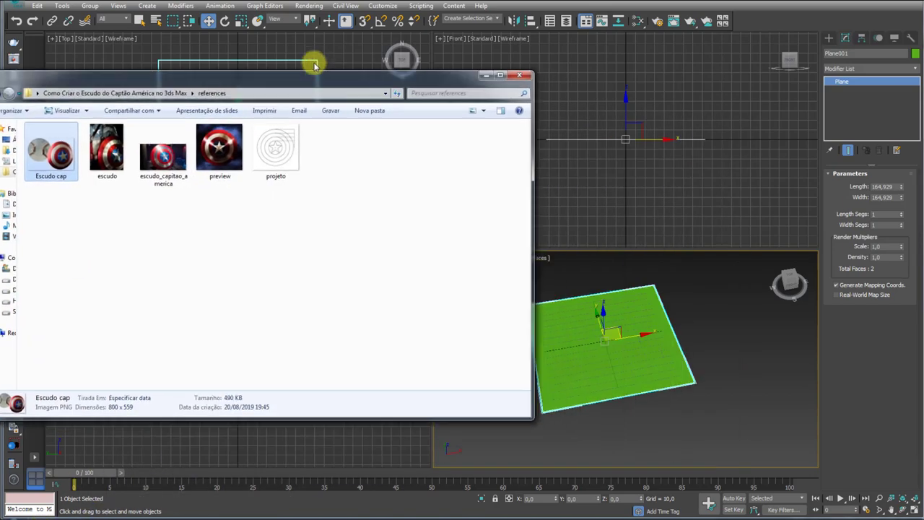
{"action": "left_click", "coordinate": [236, 135]}
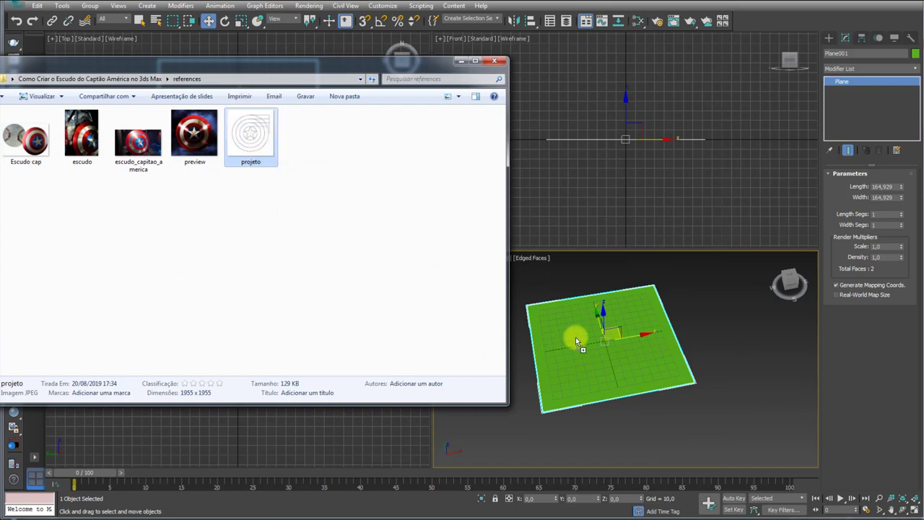
{"action": "left_click_drag", "start_coordinate": [252, 134], "coordinate": [576, 338]}
{"action": "left_click", "coordinate": [677, 372]}
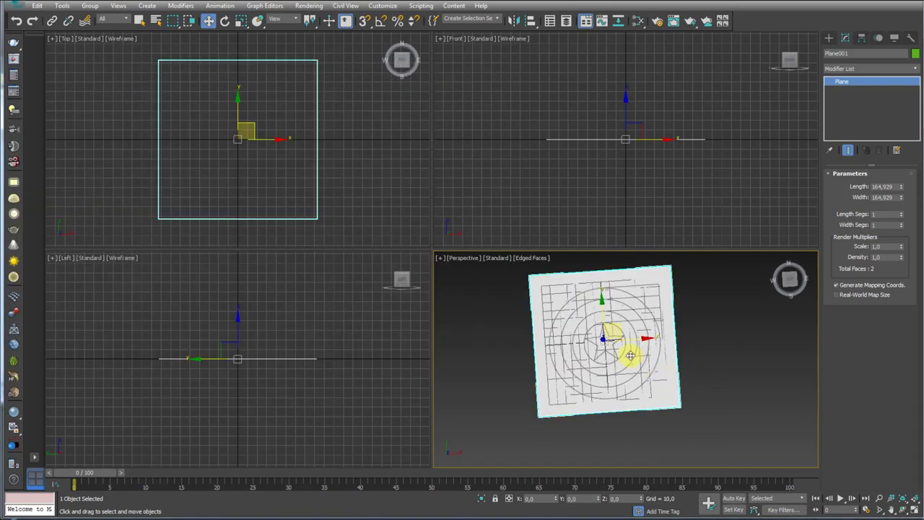
{"action": "middle_click_drag", "start_coordinate": [656, 367], "coordinate": [756, 329], "text": "alt"}
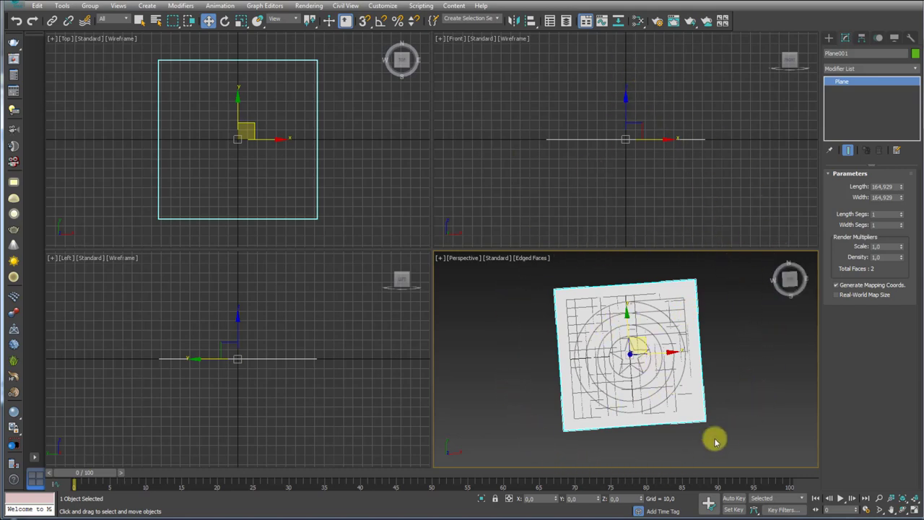
- Pick the plane's Material #25 into the material editor and lower its opacity to 26
{"action": "left_click", "coordinate": [638, 20]}
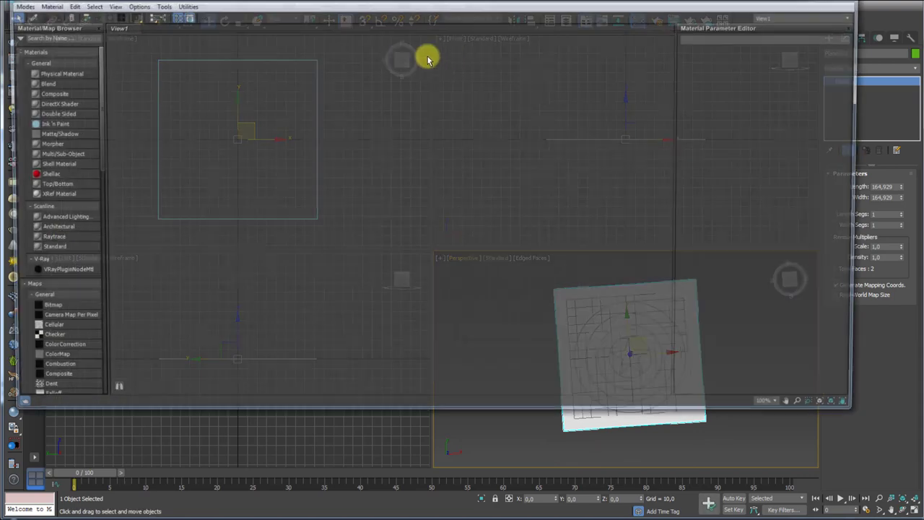
{"action": "left_click", "coordinate": [25, 15]}
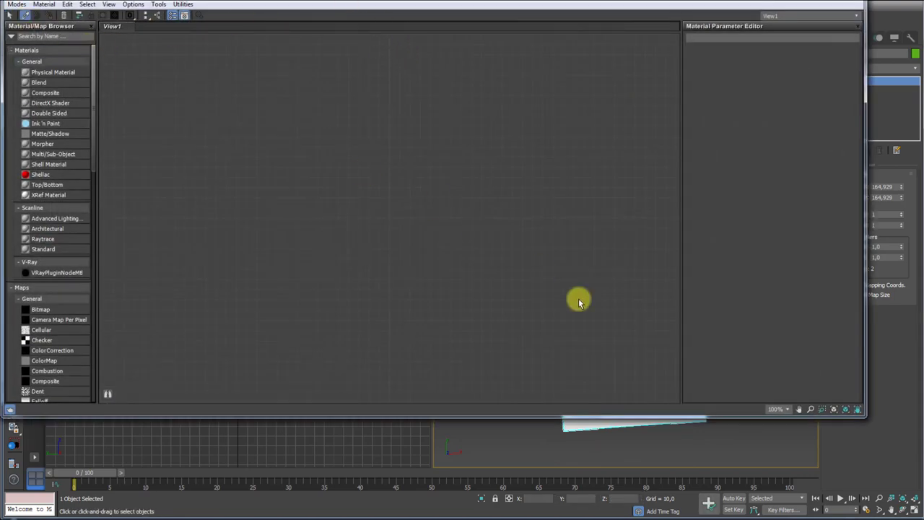
{"action": "left_click", "coordinate": [583, 421]}
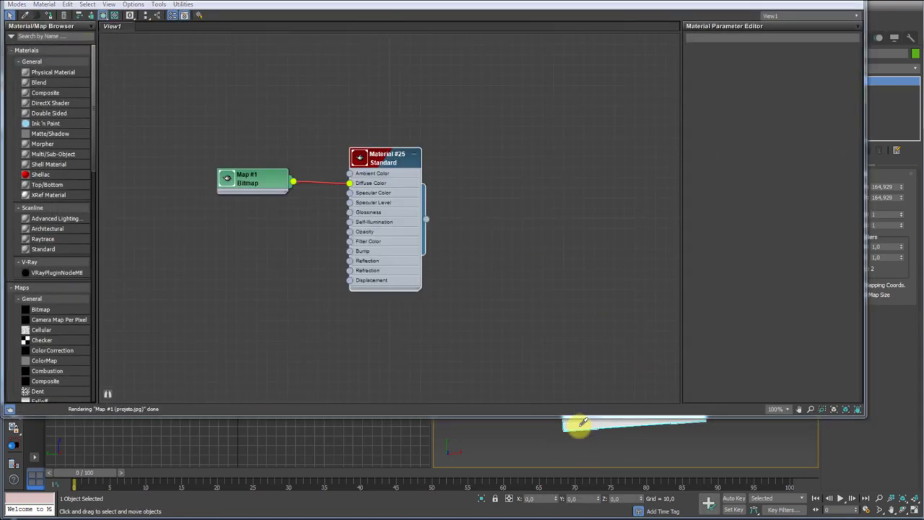
{"action": "double_click", "coordinate": [396, 162]}
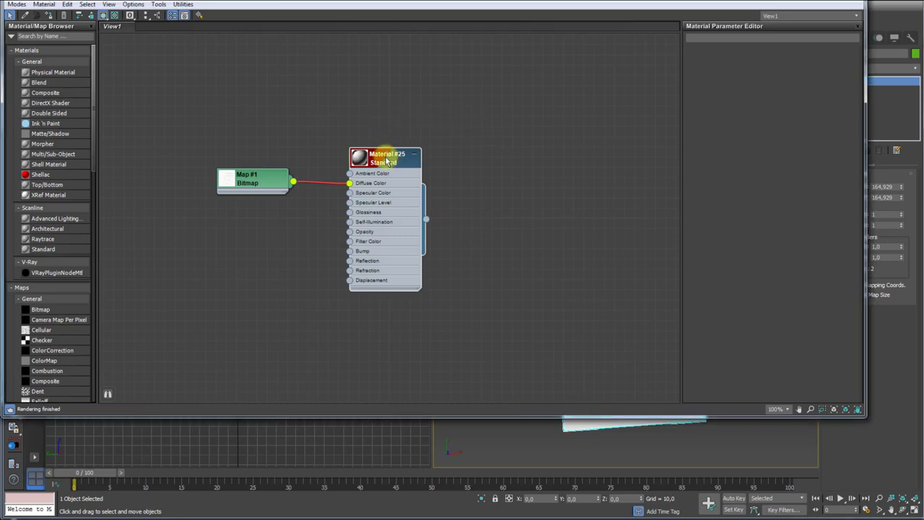
{"action": "mouse_move", "coordinate": [836, 126]}
{"action": "left_mouse_down"}
{"action": "mouse_move", "coordinate": [831, 144]}
{"action": "mouse_move", "coordinate": [835, 125]}
{"action": "left_mouse_up"}
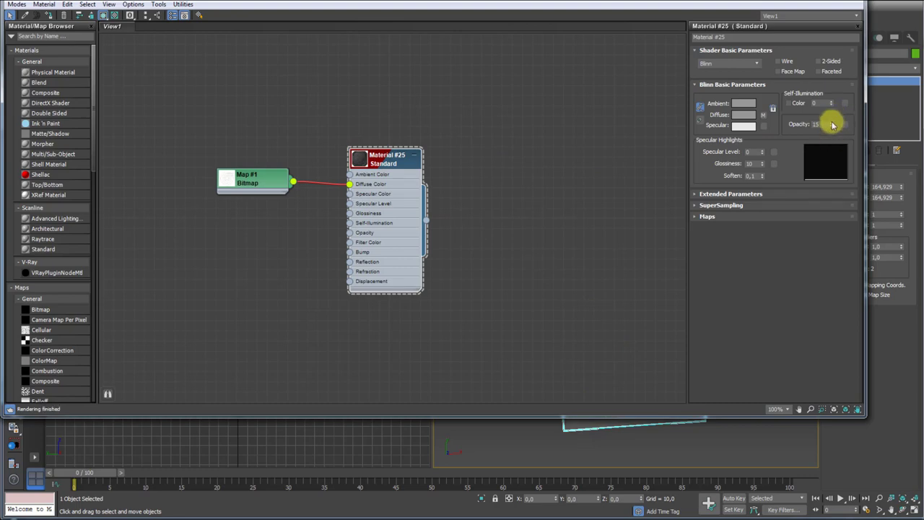
{"action": "left_click", "coordinate": [845, 6]}
- Narrow the reopened material editor, shift the Material #25 node left, and close it
{"action": "scroll", "coordinate": [641, 330], "scroll_direction": "down", "scroll_amount": 3}
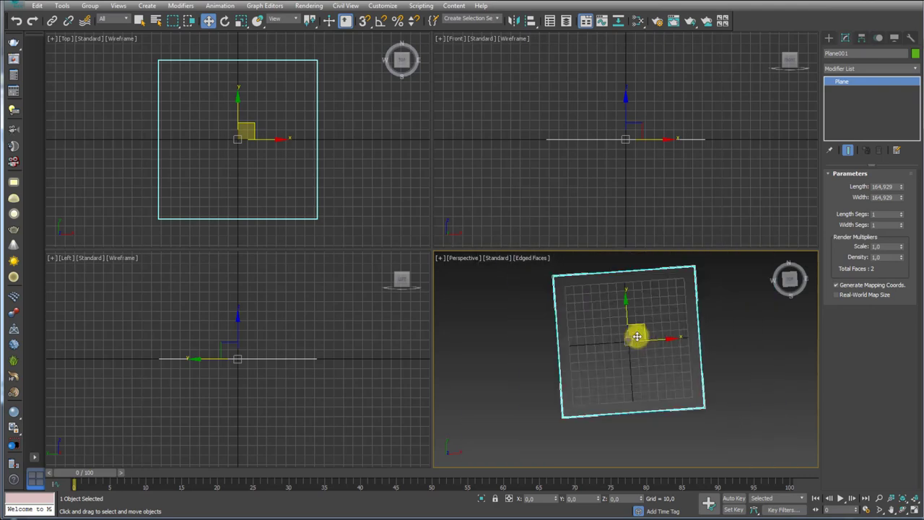
{"action": "mouse_move", "coordinate": [646, 337]}
{"action": "middle_mouse_down"}
{"action": "mouse_move", "coordinate": [615, 320]}
{"action": "mouse_move", "coordinate": [654, 344]}
{"action": "mouse_move", "coordinate": [647, 359]}
{"action": "middle_mouse_up"}
{"action": "scroll", "coordinate": [646, 359], "scroll_direction": "up", "scroll_amount": 3}
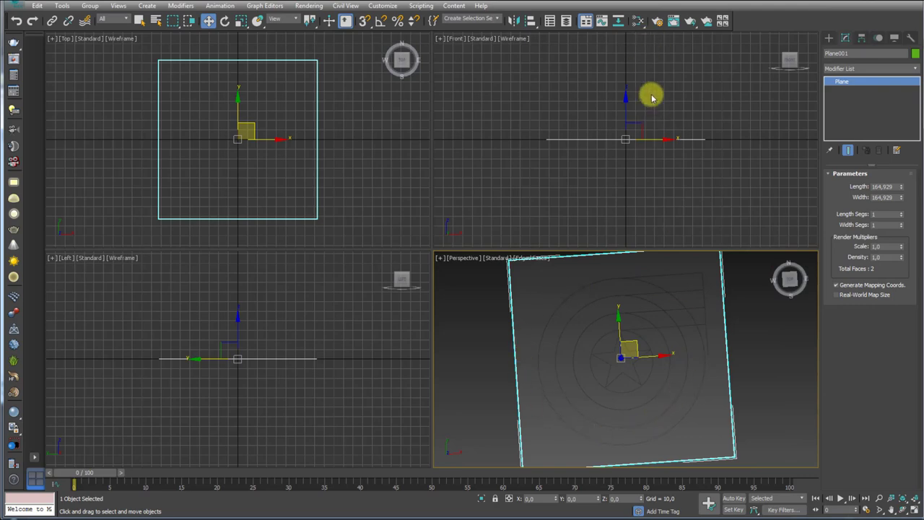
{"action": "left_click", "coordinate": [637, 21]}
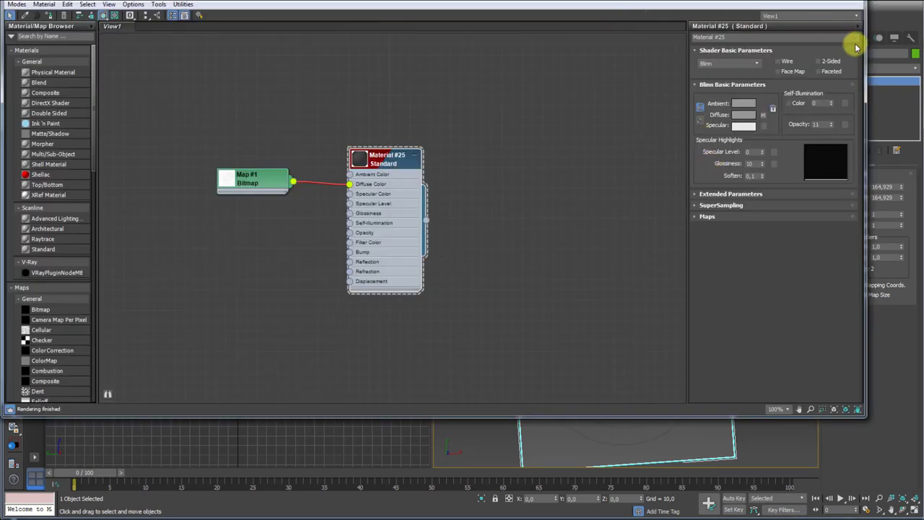
{"action": "left_click_drag", "start_coordinate": [865, 52], "coordinate": [612, 65]}
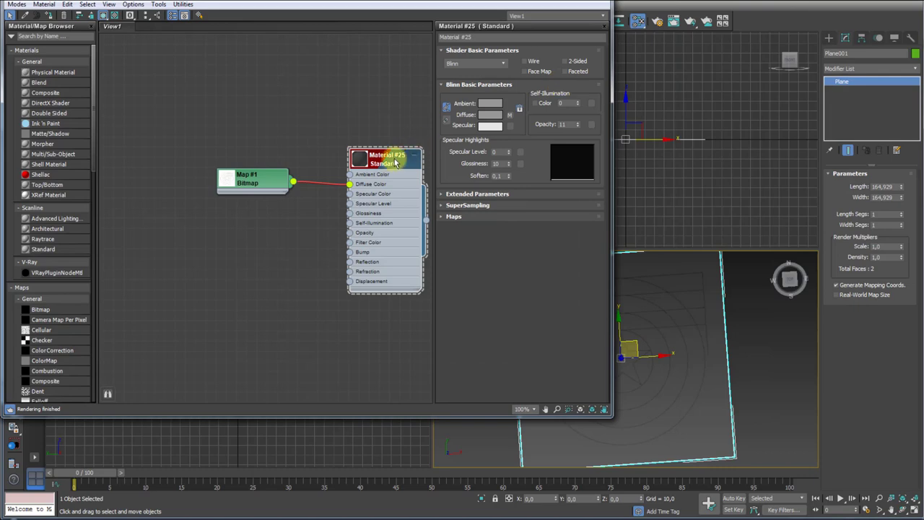
{"action": "left_click_drag", "start_coordinate": [395, 163], "coordinate": [334, 153]}
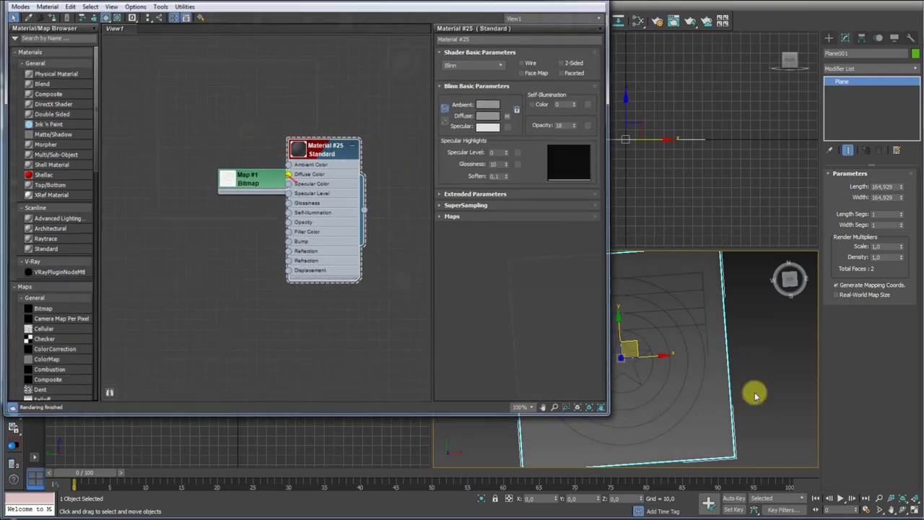
{"action": "key", "text": "m"}
{"action": "mouse_move", "coordinate": [722, 387]}
{"action": "middle_mouse_down", "text": "alt"}
{"action": "mouse_move", "coordinate": [729, 359]}
{"action": "mouse_move", "coordinate": [630, 381]}
{"action": "middle_mouse_up", "text": "alt"}
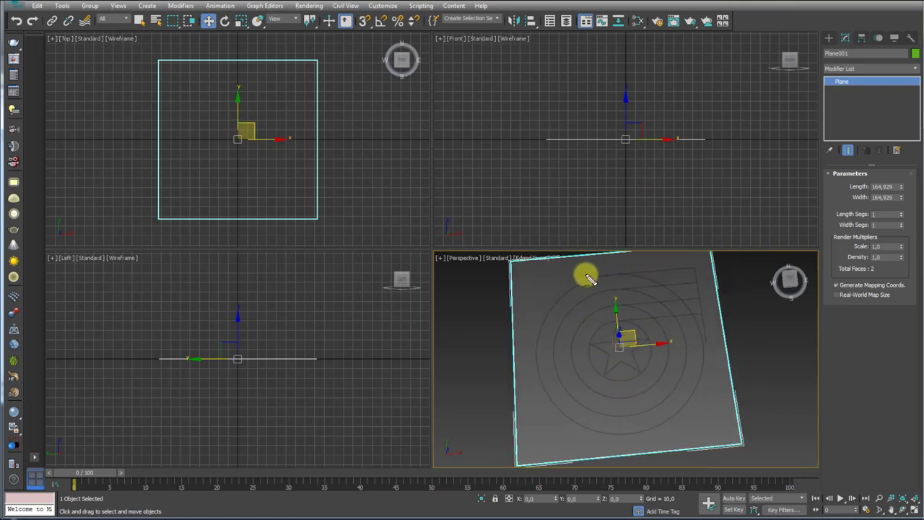
- Move the blueprint reference plane down along Z to -31,165
{"action": "mouse_move", "coordinate": [591, 273]}
{"action": "left_mouse_down"}
{"action": "mouse_move", "coordinate": [559, 430]}
{"action": "mouse_move", "coordinate": [615, 324]}
{"action": "mouse_move", "coordinate": [645, 364]}
{"action": "left_mouse_up"}
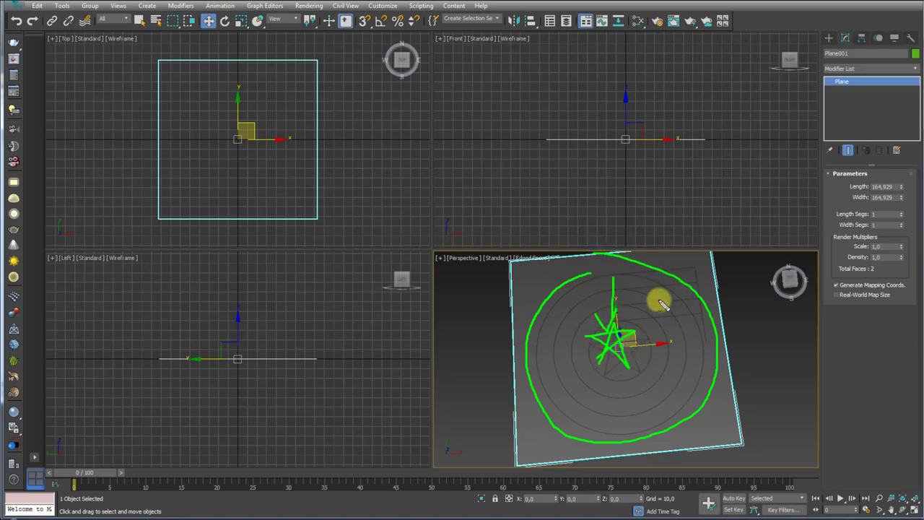
{"action": "mouse_move", "coordinate": [612, 361]}
{"action": "left_mouse_down"}
{"action": "mouse_move", "coordinate": [612, 389]}
{"action": "mouse_move", "coordinate": [633, 402]}
{"action": "left_mouse_up"}
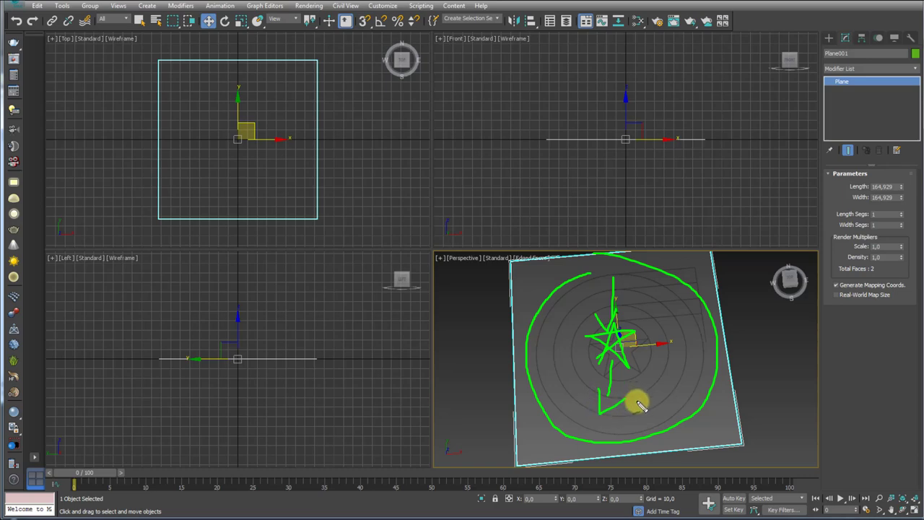
{"action": "key", "text": "Escape"}
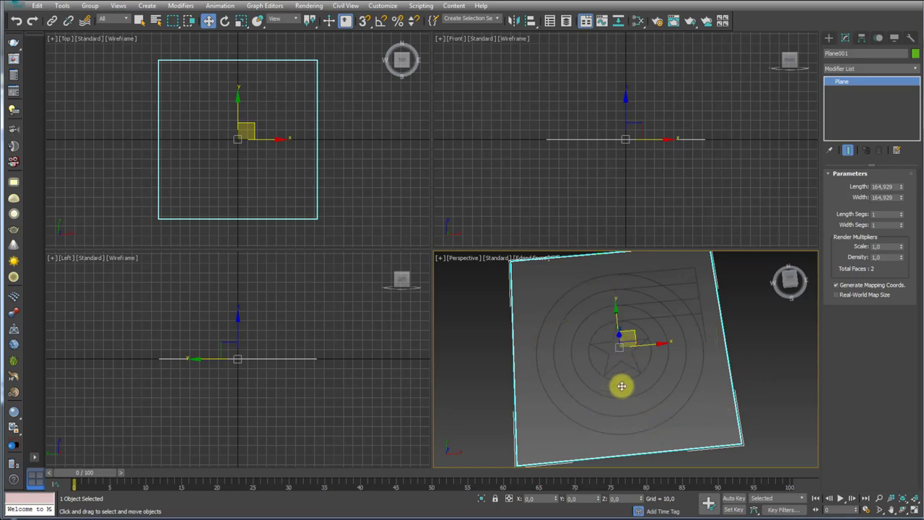
{"action": "mouse_move", "coordinate": [630, 403]}
{"action": "middle_mouse_down", "text": "alt"}
{"action": "mouse_move", "coordinate": [619, 362]}
{"action": "mouse_move", "coordinate": [642, 337]}
{"action": "middle_mouse_up", "text": "alt"}
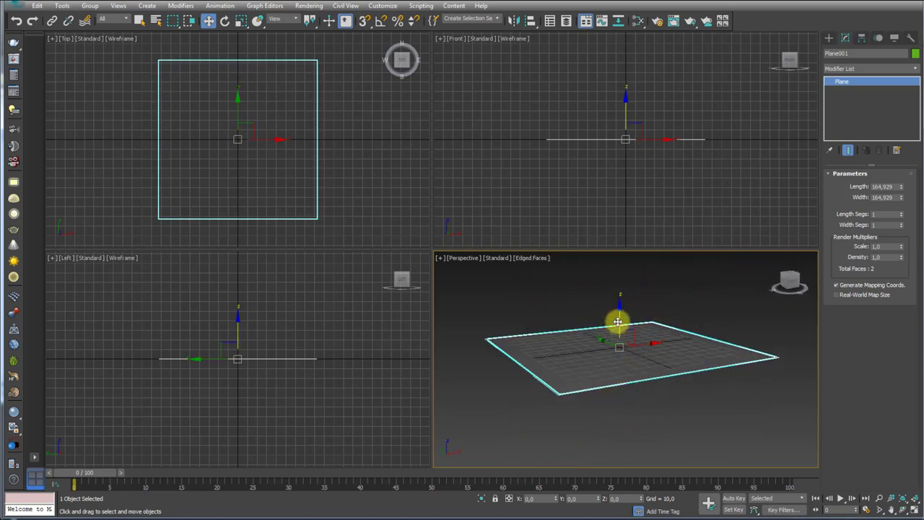
{"action": "left_click_drag", "start_coordinate": [620, 314], "coordinate": [613, 353]}
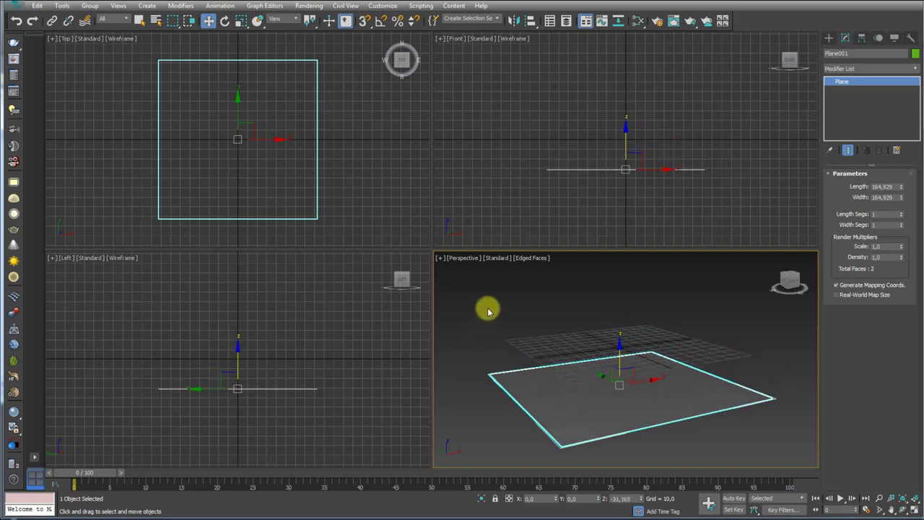
{"action": "mouse_move", "coordinate": [672, 346]}
{"action": "middle_mouse_down", "text": "alt"}
{"action": "mouse_move", "coordinate": [642, 396]}
{"action": "mouse_move", "coordinate": [650, 447]}
{"action": "mouse_move", "coordinate": [639, 392]}
{"action": "middle_mouse_up", "text": "alt"}
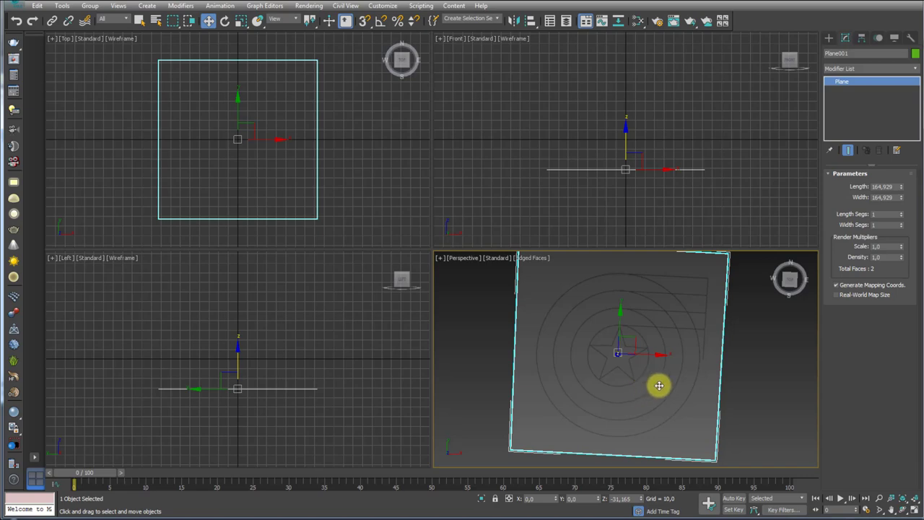
{"action": "middle_click_drag", "start_coordinate": [660, 385], "coordinate": [652, 366], "text": "alt"}
- Draw a small new plane above the blueprint reference
{"action": "left_click", "coordinate": [829, 37]}
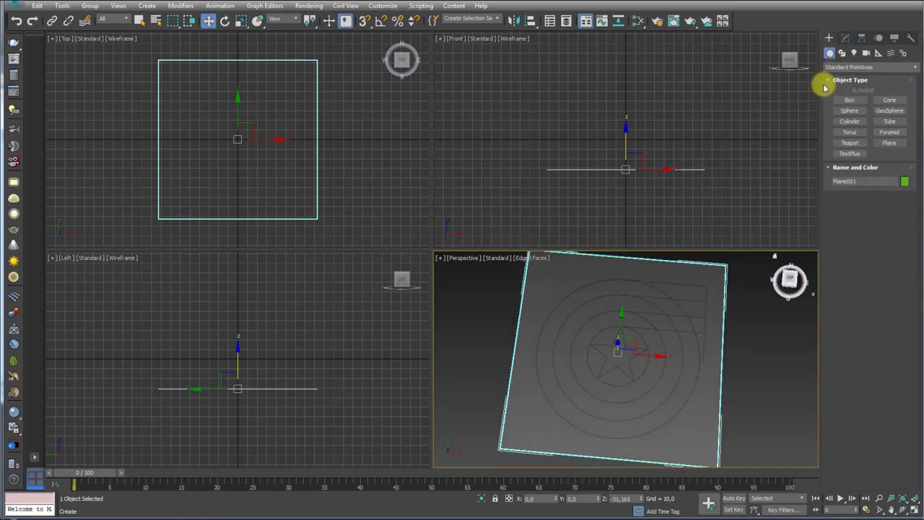
{"action": "middle_click_drag", "start_coordinate": [693, 385], "coordinate": [660, 346], "text": "alt"}
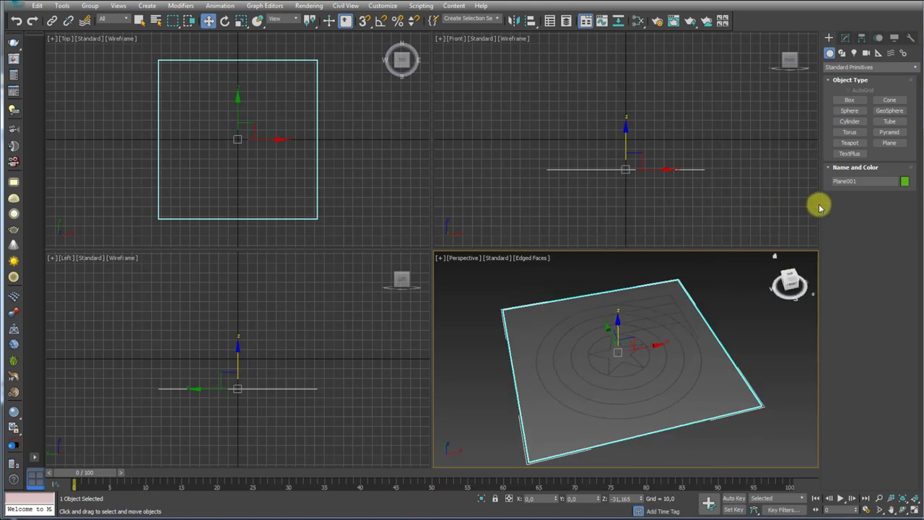
{"action": "left_click", "coordinate": [890, 143]}
{"action": "middle_click_drag", "start_coordinate": [814, 343], "coordinate": [686, 352], "text": "alt"}
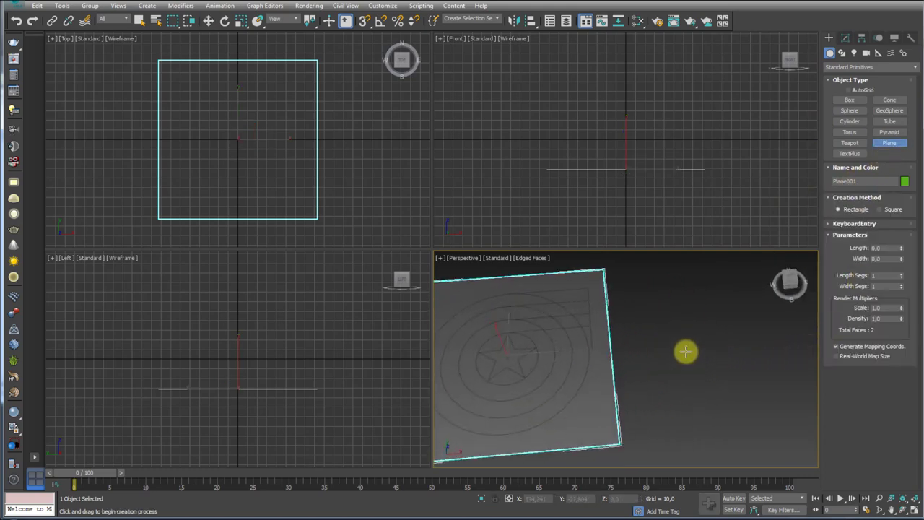
{"action": "left_click_drag", "start_coordinate": [686, 351], "coordinate": [712, 378]}
{"action": "key", "text": "w"}
{"action": "scroll", "coordinate": [719, 347], "scroll_direction": "down", "scroll_amount": 3}
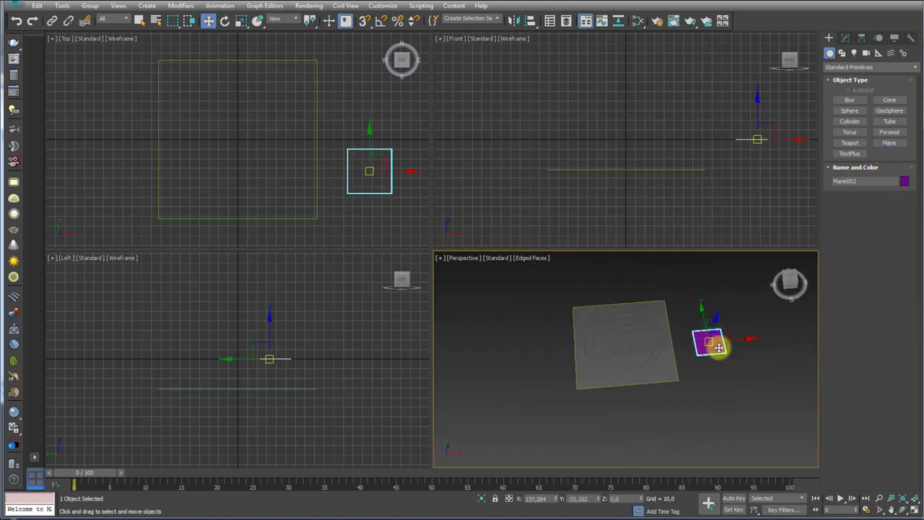
{"action": "middle_click_drag", "start_coordinate": [702, 330], "coordinate": [701, 351], "text": "alt"}
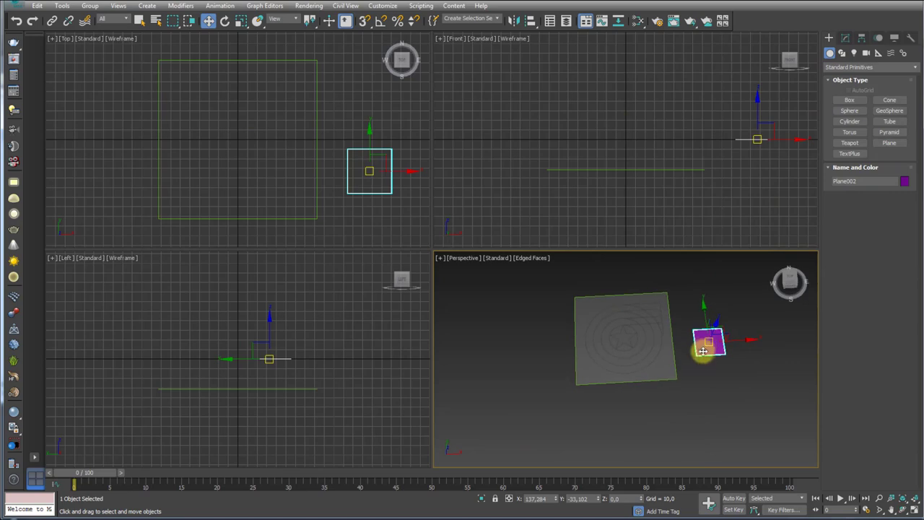
- Zero the new plane's X and Y and give it 2×2 length and width segments
{"action": "right_click", "coordinate": [560, 499]}
{"action": "right_click", "coordinate": [597, 498]}
{"action": "mouse_move", "coordinate": [658, 366]}
{"action": "middle_mouse_down", "text": "alt"}
{"action": "mouse_move", "coordinate": [659, 420]}
{"action": "mouse_move", "coordinate": [658, 364]}
{"action": "middle_mouse_up", "text": "alt"}
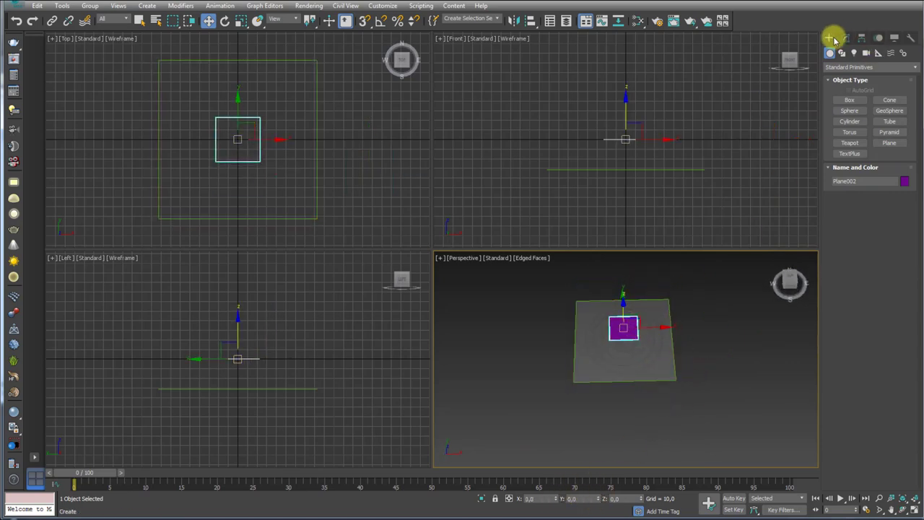
{"action": "left_click", "coordinate": [846, 38]}
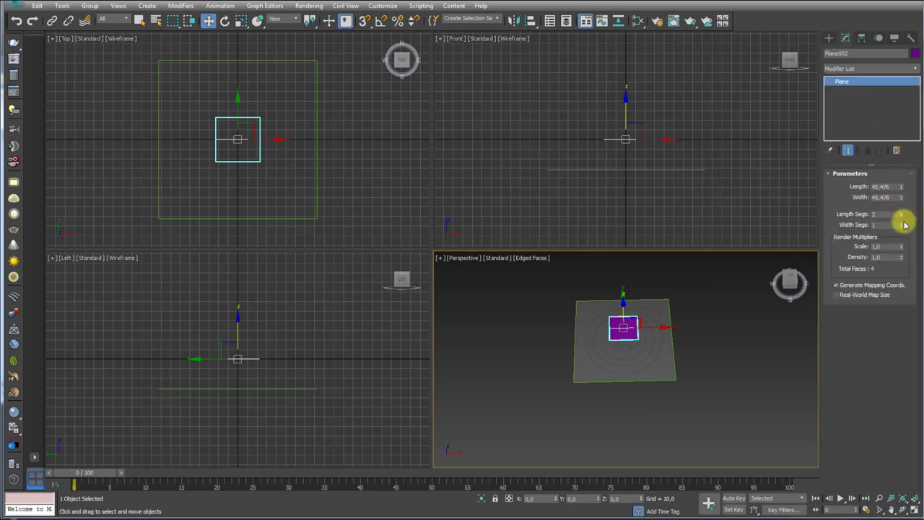
{"action": "scroll", "coordinate": [699, 312], "scroll_direction": "up", "scroll_amount": 5}
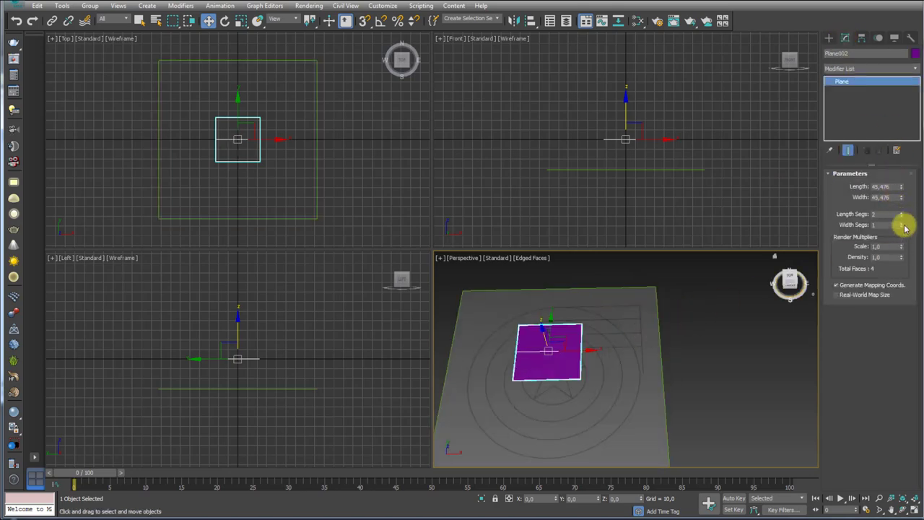
{"action": "middle_click_drag", "start_coordinate": [571, 347], "coordinate": [661, 342], "text": "alt"}
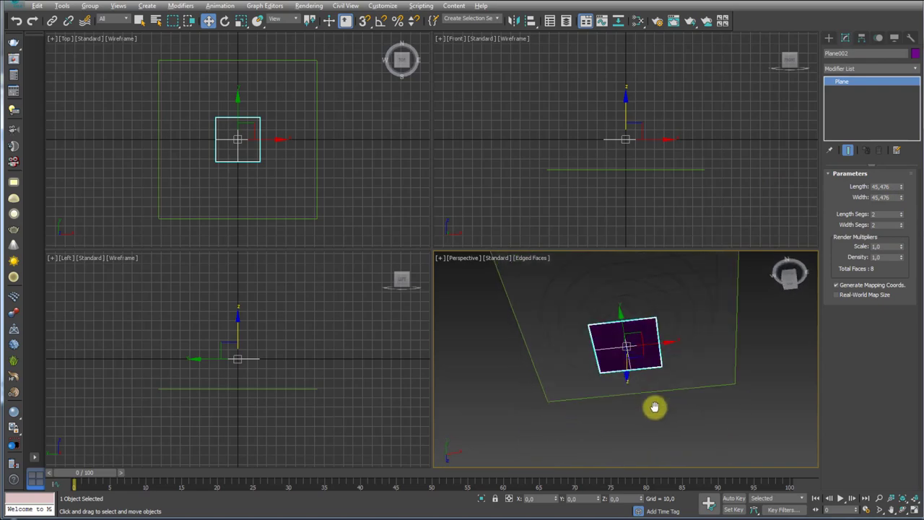
{"action": "left_click", "coordinate": [915, 511]}
{"action": "mouse_move", "coordinate": [505, 309]}
{"action": "middle_mouse_down", "text": "alt"}
{"action": "mouse_move", "coordinate": [608, 301]}
{"action": "mouse_move", "coordinate": [478, 213]}
{"action": "middle_mouse_up", "text": "alt"}
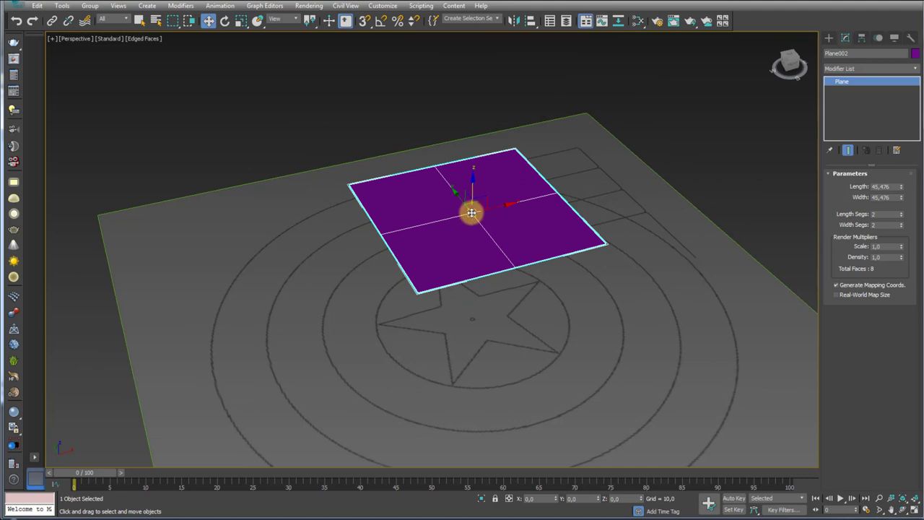
{"action": "right_click", "coordinate": [471, 212]}
{"action": "mouse_move", "coordinate": [499, 315]}
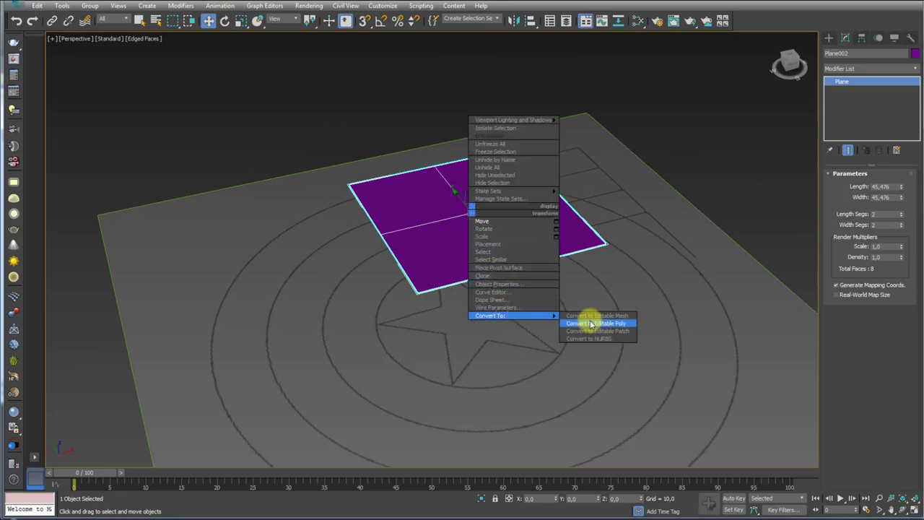
- Convert the plane to Editable Poly and delete three of its four quads
{"action": "left_click", "coordinate": [598, 323]}
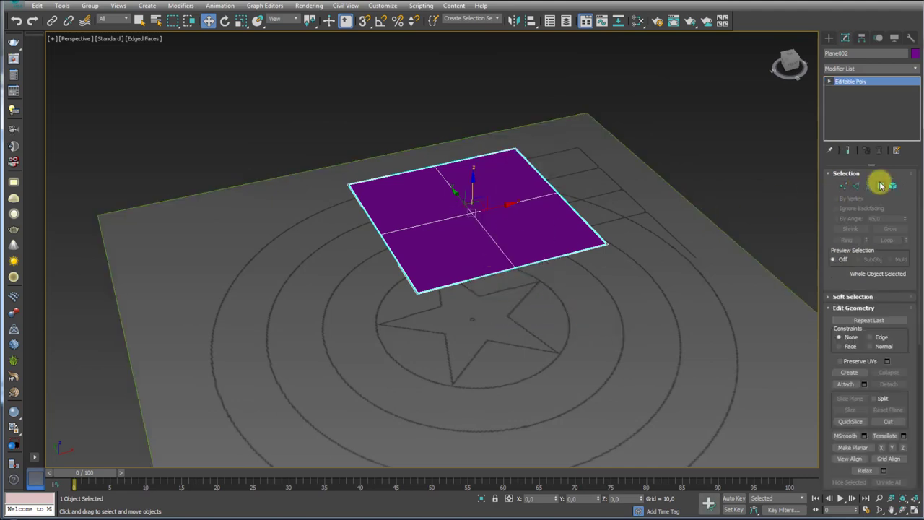
{"action": "left_click_drag", "start_coordinate": [650, 144], "coordinate": [493, 321]}
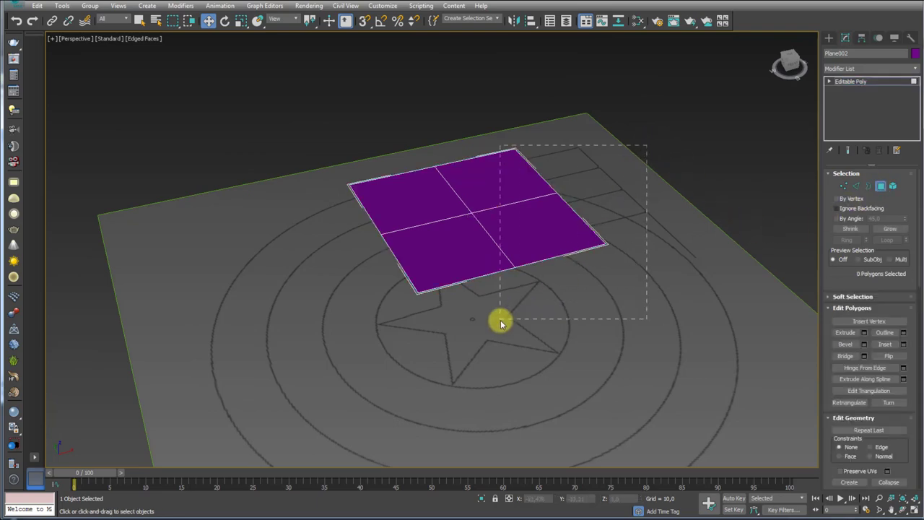
{"action": "key", "text": "Delete"}
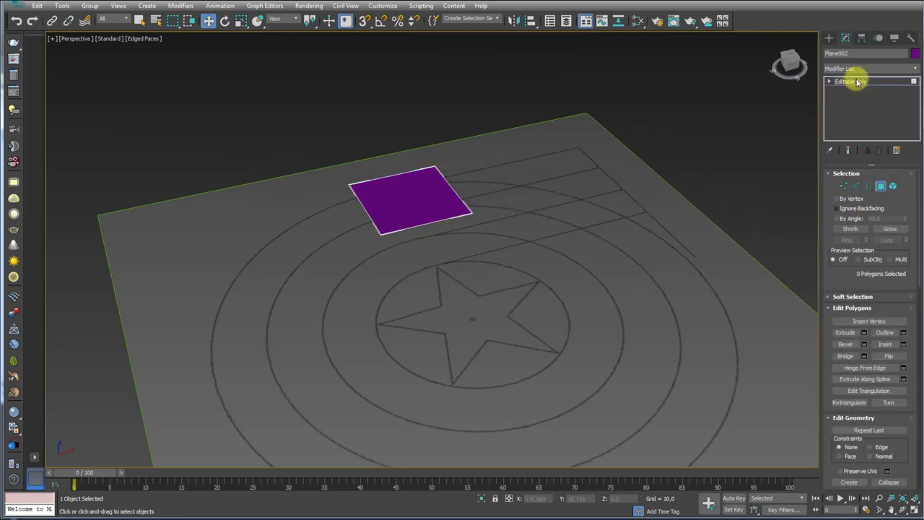
{"action": "left_click", "coordinate": [858, 82]}
- Switch to a shaded Top view of the remaining square
{"action": "mouse_move", "coordinate": [623, 182]}
{"action": "middle_mouse_down", "text": "alt"}
{"action": "mouse_move", "coordinate": [546, 243]}
{"action": "mouse_move", "coordinate": [590, 219]}
{"action": "middle_mouse_up", "text": "alt"}
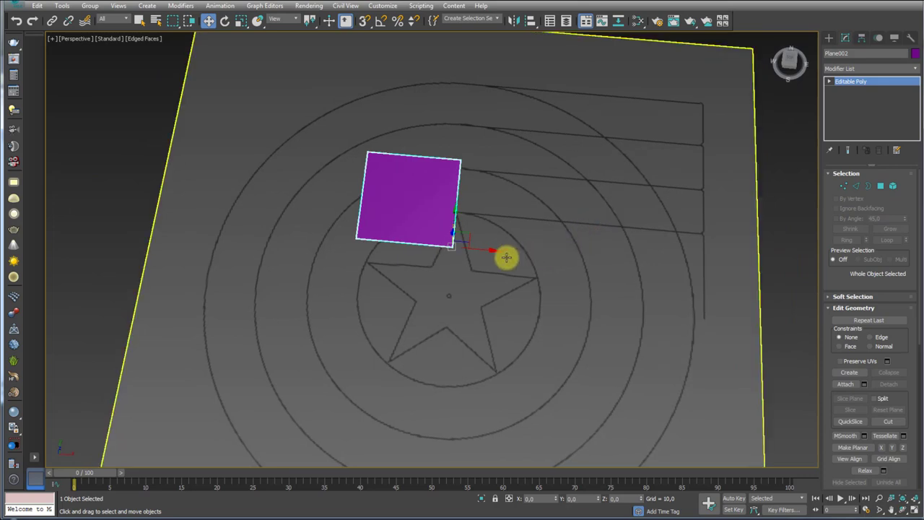
{"action": "key", "text": "t"}
{"action": "scroll", "coordinate": [426, 253], "scroll_direction": "up", "scroll_amount": 2}
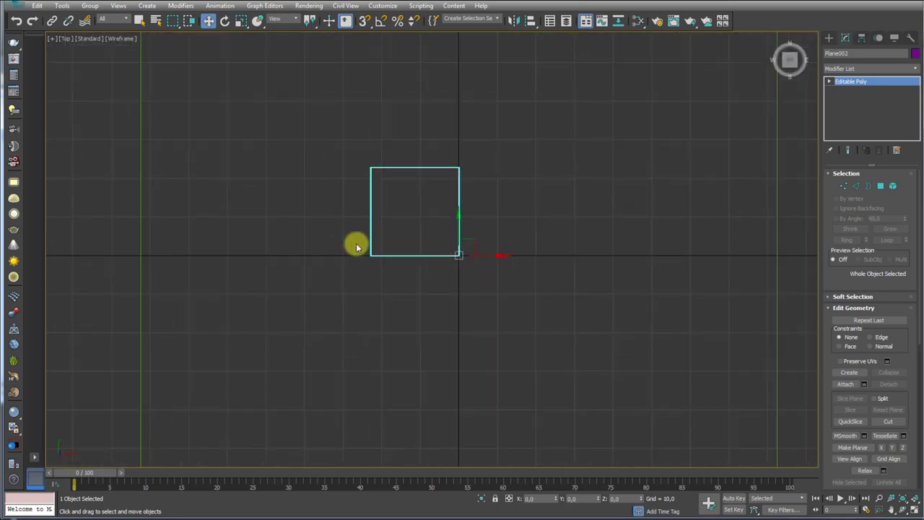
{"action": "key", "text": "F3"}
{"action": "middle_click_drag", "start_coordinate": [472, 216], "coordinate": [382, 202]}
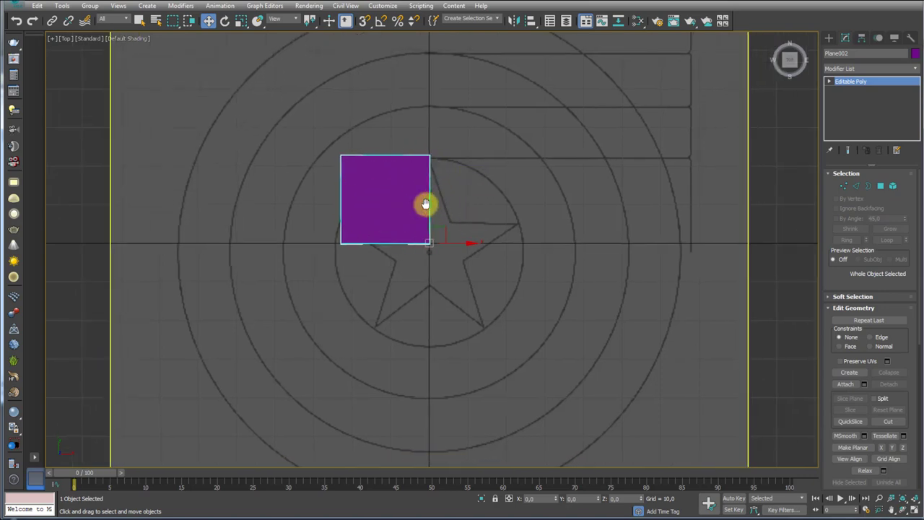
- With Angle Snap on, rotate the square 45° into a diamond
{"action": "middle_click_drag", "start_coordinate": [425, 205], "coordinate": [426, 218]}
{"action": "key", "text": "e"}
{"action": "left_click_drag", "start_coordinate": [422, 211], "coordinate": [446, 239]}
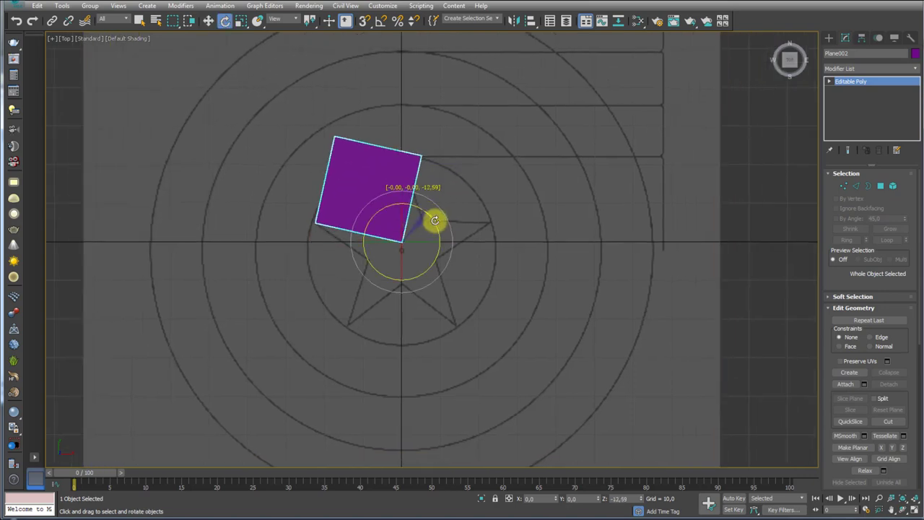
{"action": "right_click", "coordinate": [470, 244]}
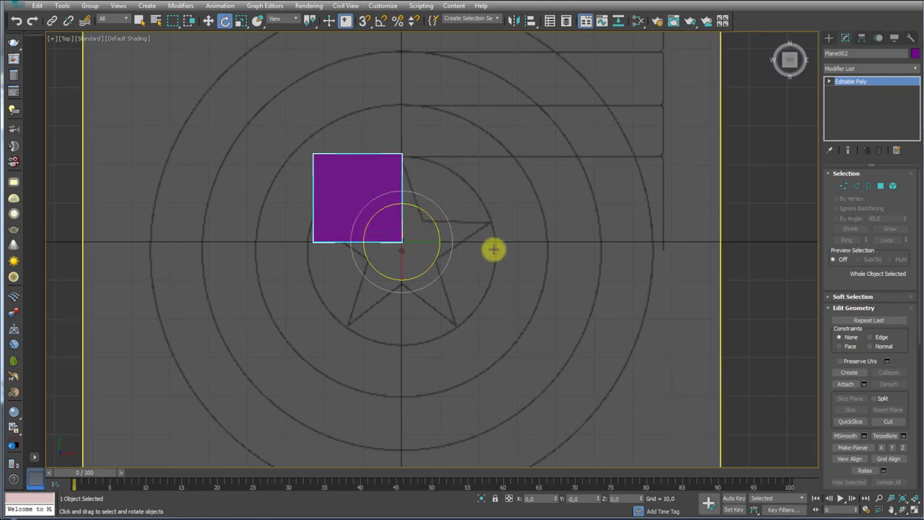
{"action": "left_click", "coordinate": [380, 21]}
{"action": "mouse_move", "coordinate": [421, 209]}
{"action": "left_mouse_down"}
{"action": "mouse_move", "coordinate": [438, 218]}
{"action": "mouse_move", "coordinate": [442, 202]}
{"action": "left_mouse_up"}
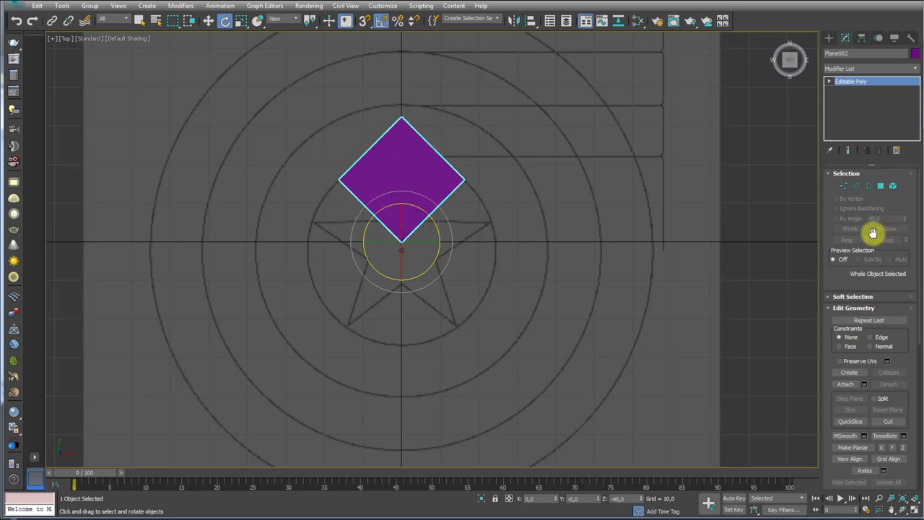
- Scale the diamond's two side vertices inward into a slim upright petal
{"action": "left_click", "coordinate": [844, 188]}
{"action": "left_click_drag", "start_coordinate": [286, 206], "coordinate": [285, 200]}
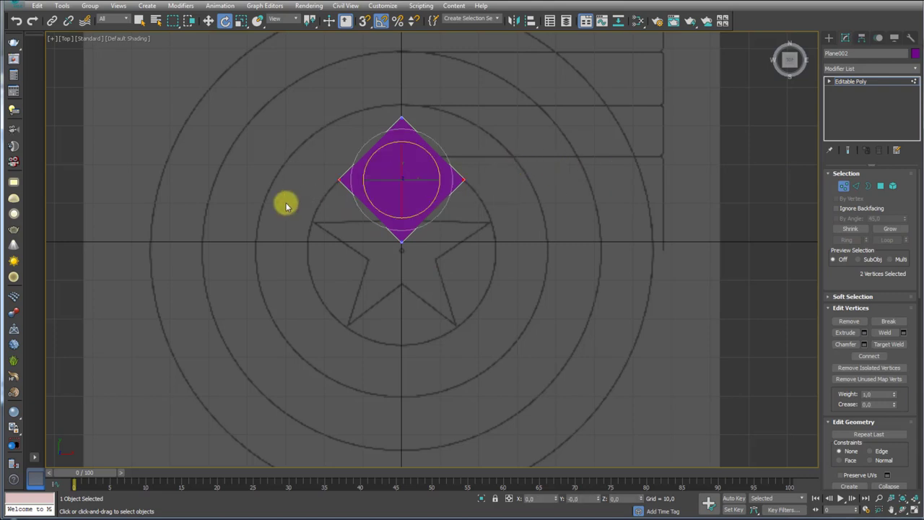
{"action": "key", "text": "r"}
{"action": "left_click_drag", "start_coordinate": [443, 180], "coordinate": [420, 180]}
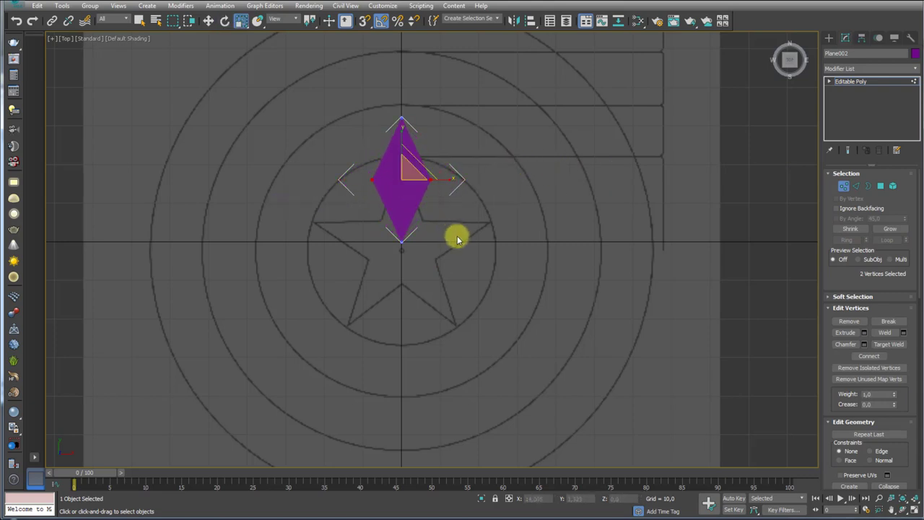
{"action": "key", "text": "F4"}
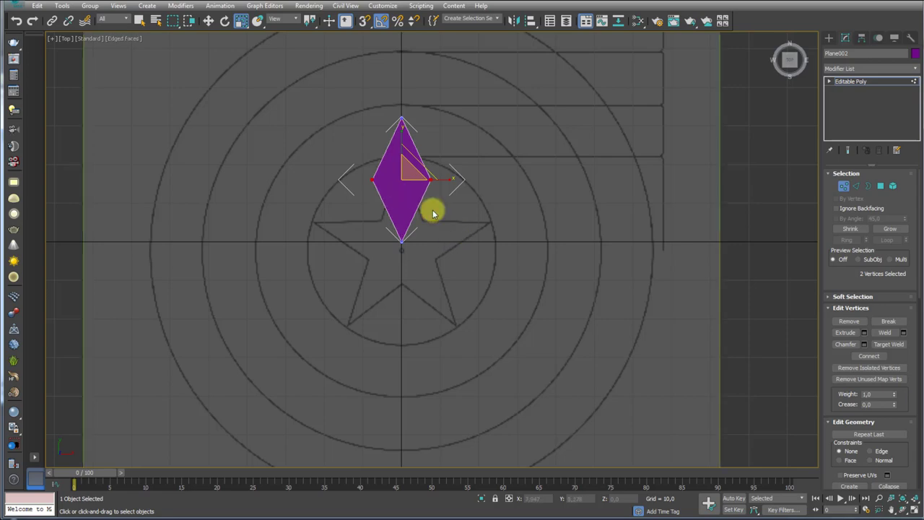
{"action": "key", "text": "x"}
{"action": "mouse_move", "coordinate": [465, 230]}
{"action": "middle_mouse_down", "text": "alt"}
{"action": "mouse_move", "coordinate": [429, 181]}
{"action": "mouse_move", "coordinate": [708, 140]}
{"action": "middle_mouse_up", "text": "alt"}
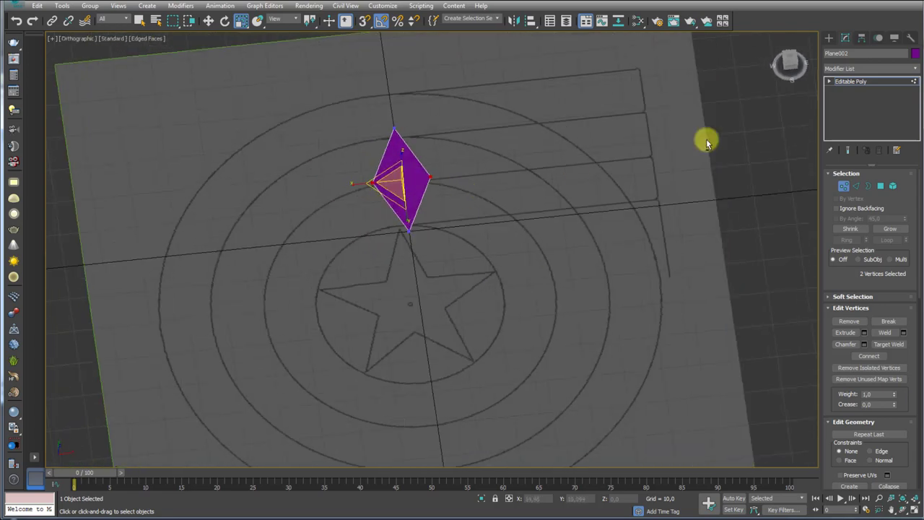
{"action": "left_click", "coordinate": [859, 81]}
{"action": "mouse_move", "coordinate": [570, 149]}
{"action": "middle_mouse_down", "text": "alt"}
{"action": "mouse_move", "coordinate": [541, 185]}
{"action": "mouse_move", "coordinate": [407, 209]}
{"action": "mouse_move", "coordinate": [450, 238]}
{"action": "mouse_move", "coordinate": [361, 175]}
{"action": "middle_mouse_up", "text": "alt"}
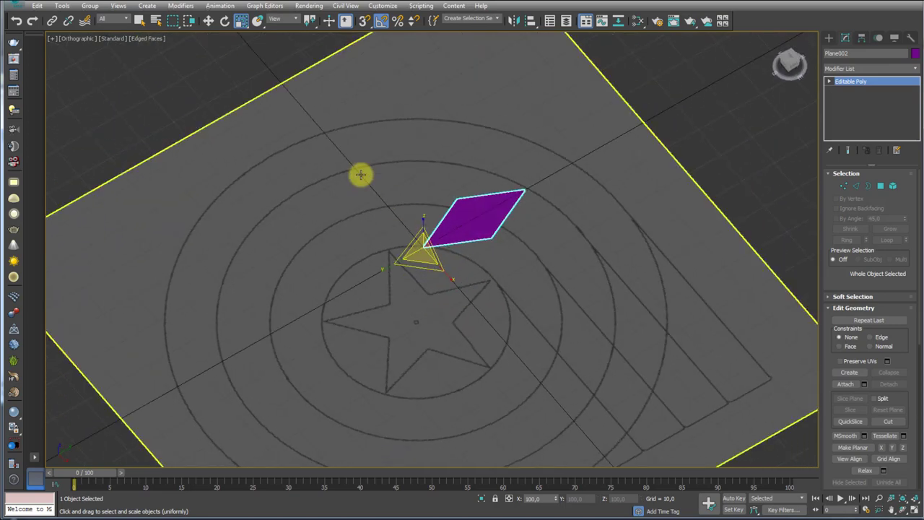
- Array the diamond as 5 instances with a total Z rotation of 360°
{"action": "left_click", "coordinate": [63, 6]}
{"action": "left_click", "coordinate": [85, 189]}
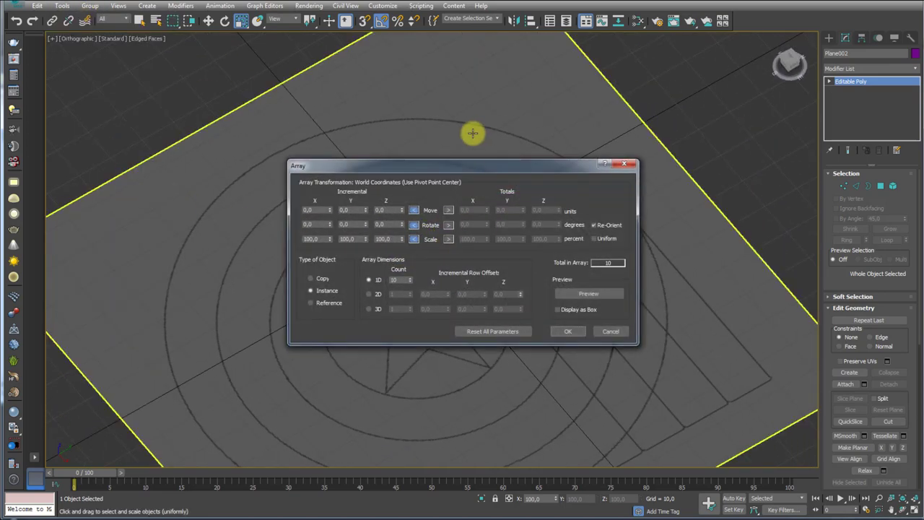
{"action": "left_click_drag", "start_coordinate": [458, 171], "coordinate": [270, 90]}
{"action": "scroll", "coordinate": [681, 315], "scroll_direction": "up", "scroll_amount": 2}
{"action": "scroll", "coordinate": [726, 200], "scroll_direction": "up", "scroll_amount": 1}
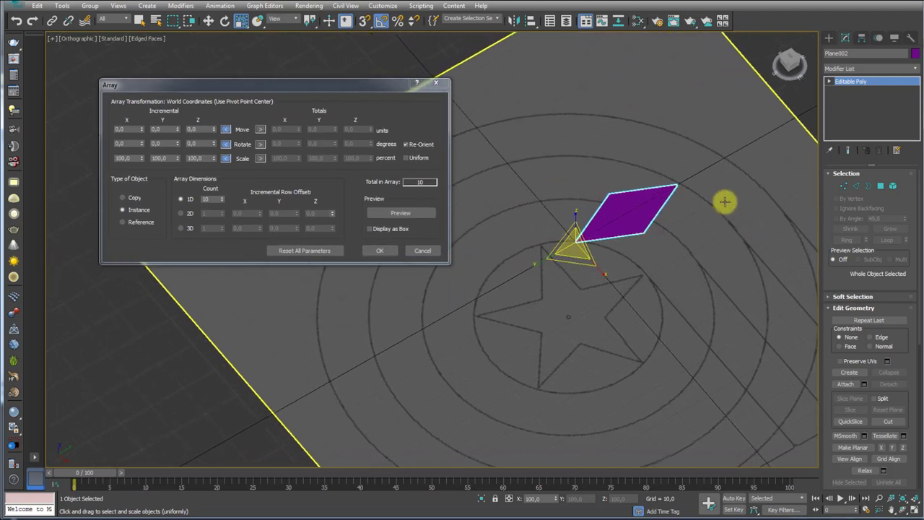
{"action": "double_click", "coordinate": [215, 199]}
{"action": "type", "text": "5"}
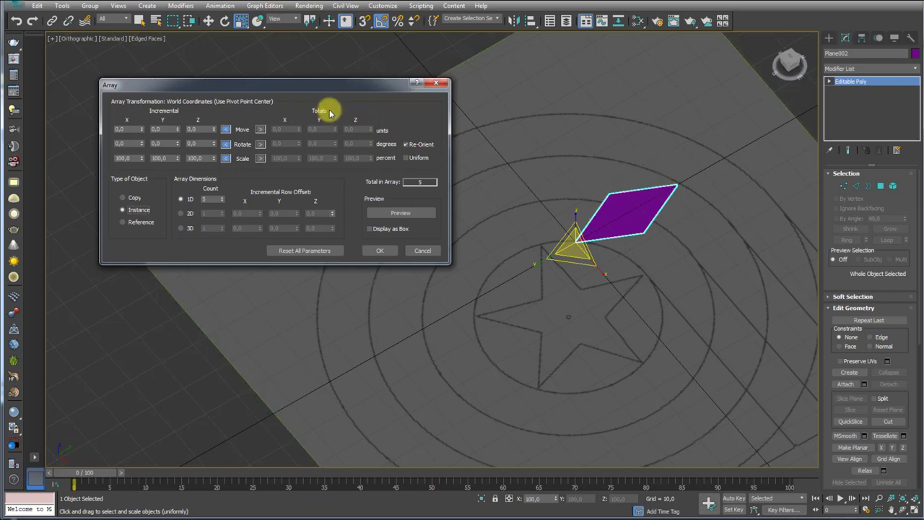
{"action": "left_click", "coordinate": [260, 144]}
{"action": "double_click", "coordinate": [354, 143]}
{"action": "type", "text": "360"}
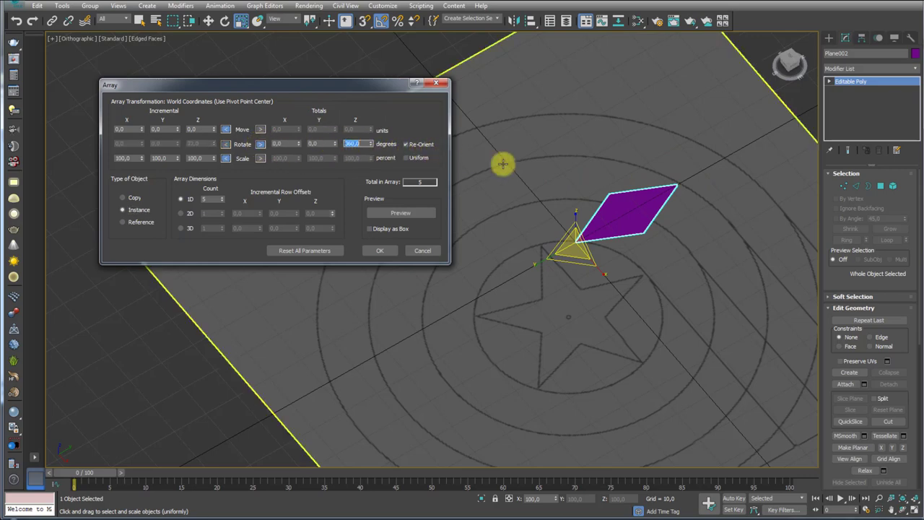
{"action": "mouse_move", "coordinate": [578, 225]}
{"action": "left_mouse_down"}
{"action": "mouse_move", "coordinate": [582, 164]}
{"action": "mouse_move", "coordinate": [613, 134]}
{"action": "left_mouse_up"}
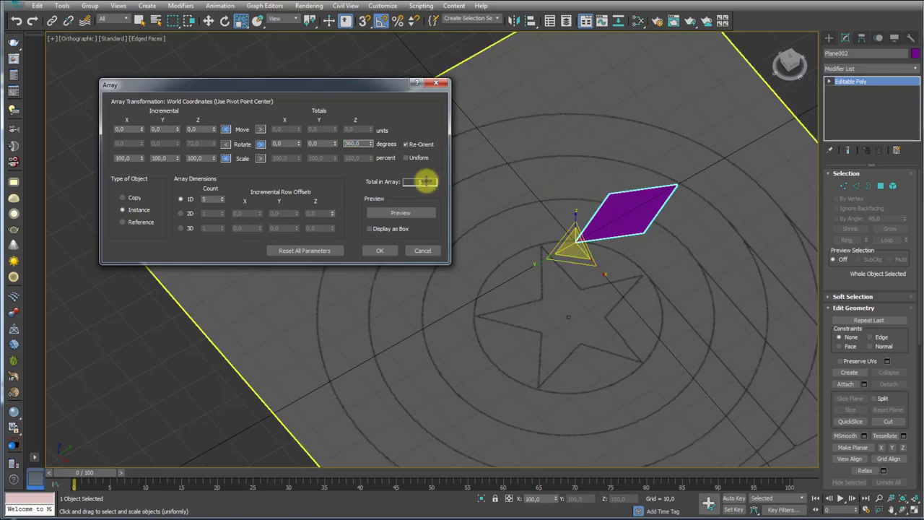
{"action": "left_click", "coordinate": [382, 213]}
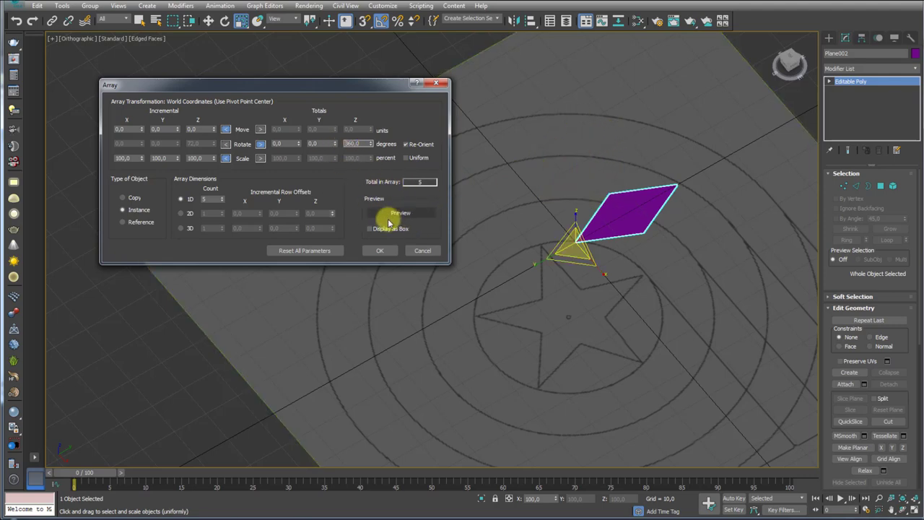
{"action": "mouse_move", "coordinate": [655, 218]}
{"action": "middle_mouse_down", "text": "alt"}
{"action": "mouse_move", "coordinate": [685, 243]}
{"action": "mouse_move", "coordinate": [736, 219]}
{"action": "mouse_move", "coordinate": [681, 200]}
{"action": "mouse_move", "coordinate": [684, 231]}
{"action": "mouse_move", "coordinate": [717, 243]}
{"action": "middle_mouse_up", "text": "alt"}
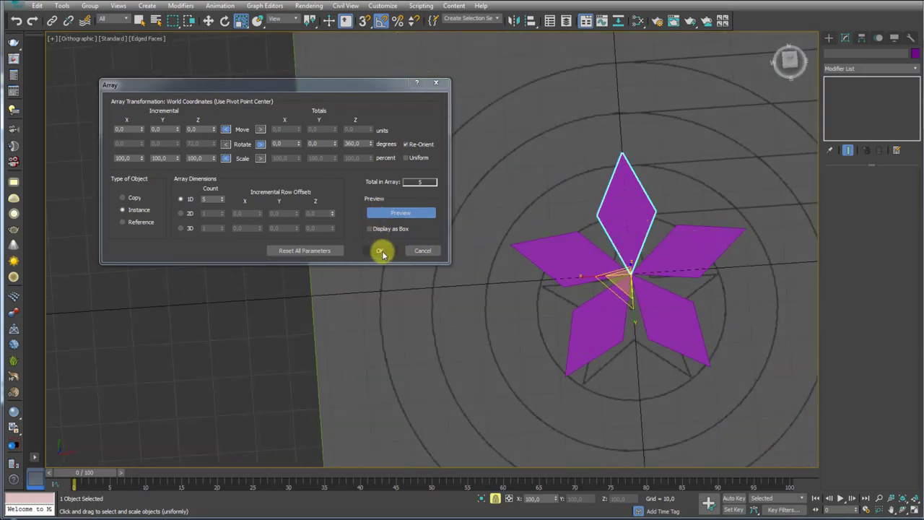
{"action": "left_click", "coordinate": [380, 250]}
{"action": "left_click", "coordinate": [671, 249]}
- On the top petal, move its two side vertices down and pull them slightly inward
{"action": "left_click", "coordinate": [635, 209]}
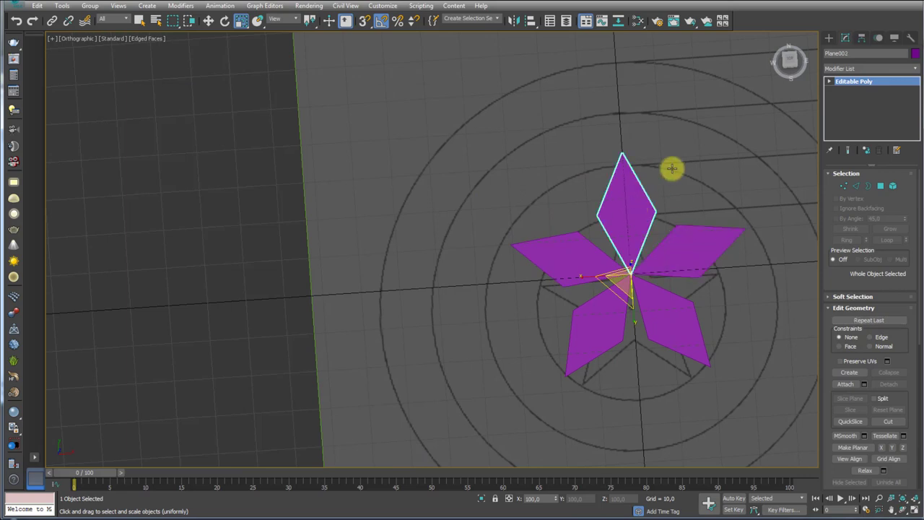
{"action": "left_click", "coordinate": [844, 186]}
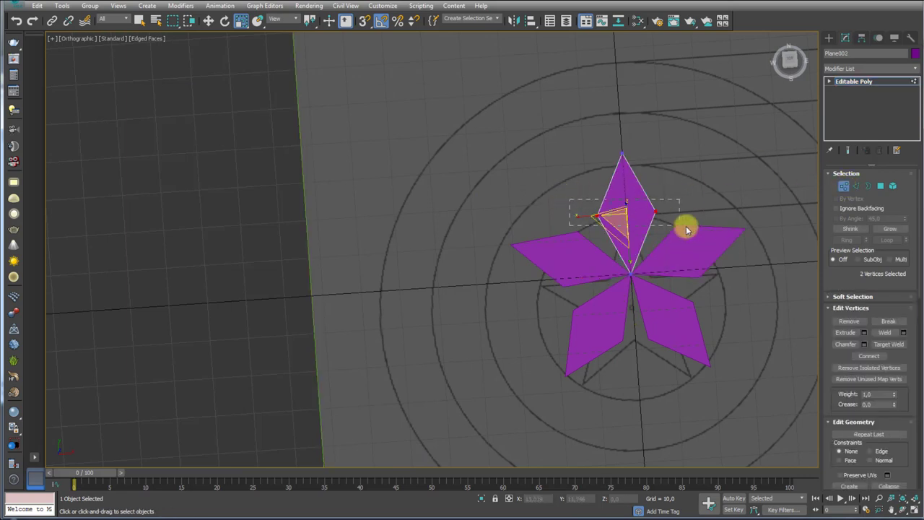
{"action": "left_click_drag", "start_coordinate": [577, 218], "coordinate": [577, 227]}
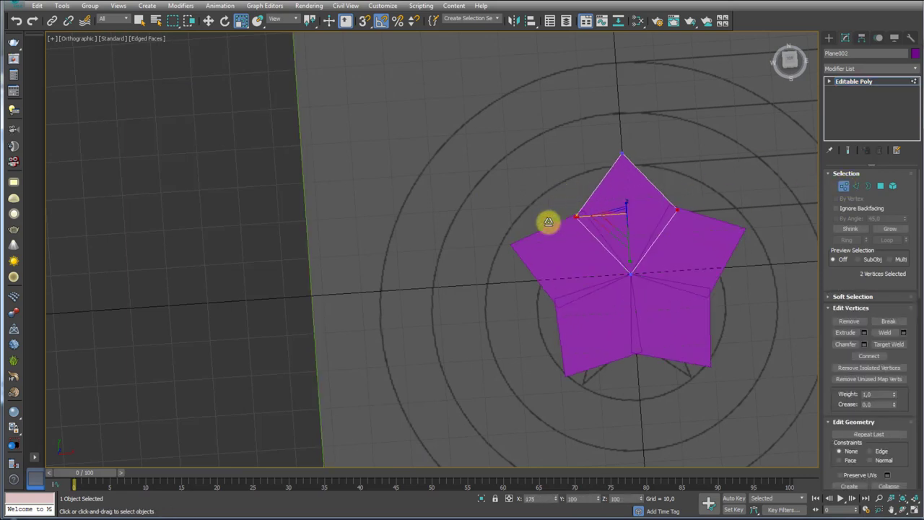
{"action": "key", "text": "w"}
{"action": "left_click_drag", "start_coordinate": [619, 181], "coordinate": [628, 205]}
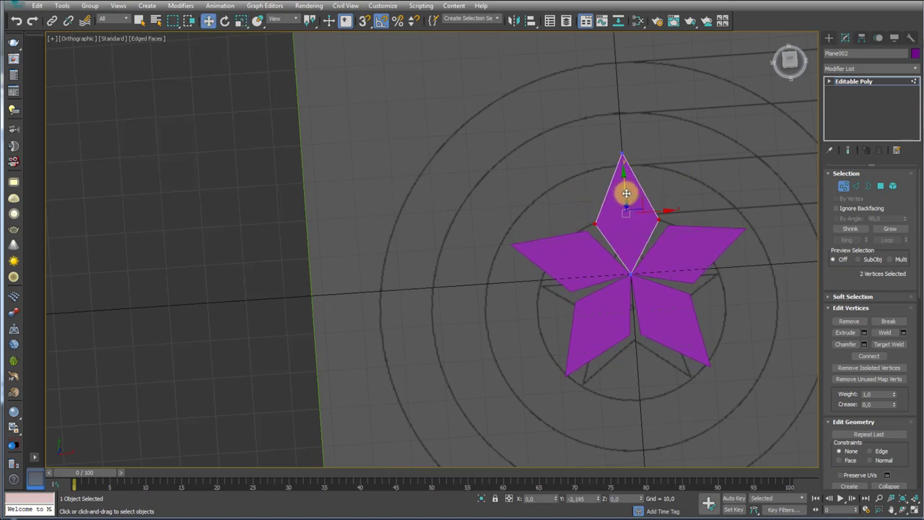
{"action": "key", "text": "r"}
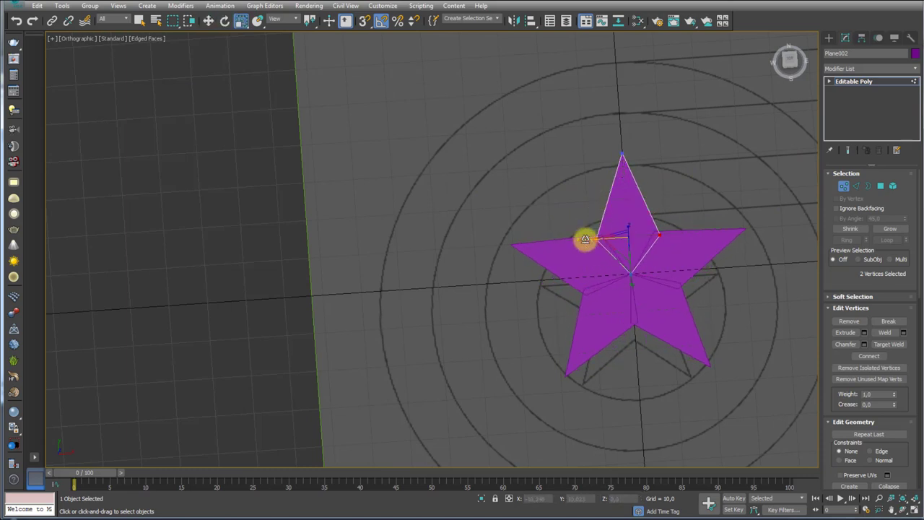
{"action": "left_click_drag", "start_coordinate": [584, 239], "coordinate": [586, 240]}
- In Top view, scale the side corners inward to match the traced star outline
{"action": "key", "text": "t"}
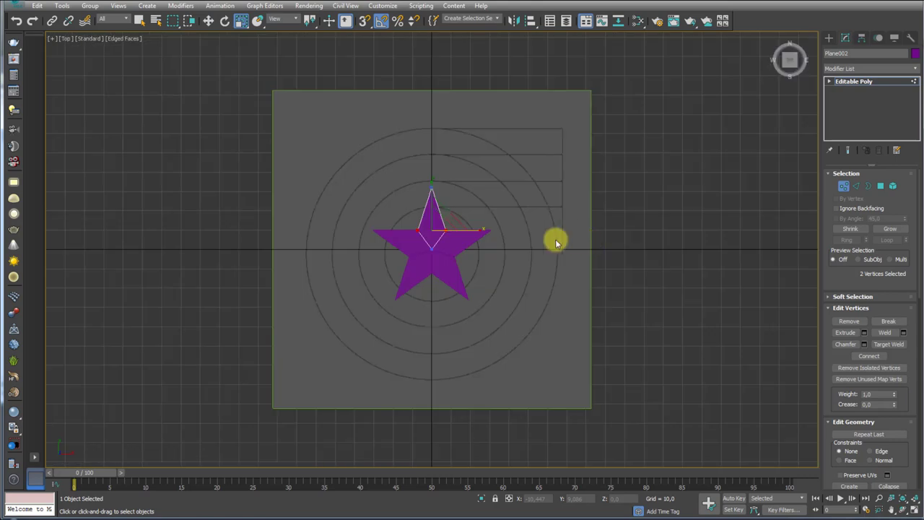
{"action": "scroll", "coordinate": [409, 242], "scroll_direction": "up", "scroll_amount": 8}
{"action": "scroll", "coordinate": [454, 245], "scroll_direction": "down", "scroll_amount": 3}
{"action": "left_click_drag", "start_coordinate": [476, 251], "coordinate": [476, 254]}
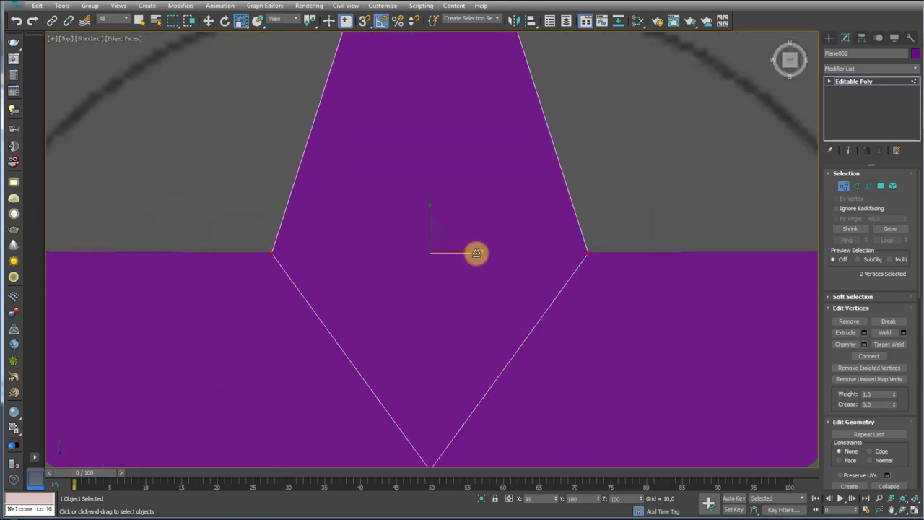
{"action": "scroll", "coordinate": [476, 252], "scroll_direction": "down", "scroll_amount": 3}
{"action": "middle_click_drag", "start_coordinate": [489, 295], "coordinate": [499, 188]}
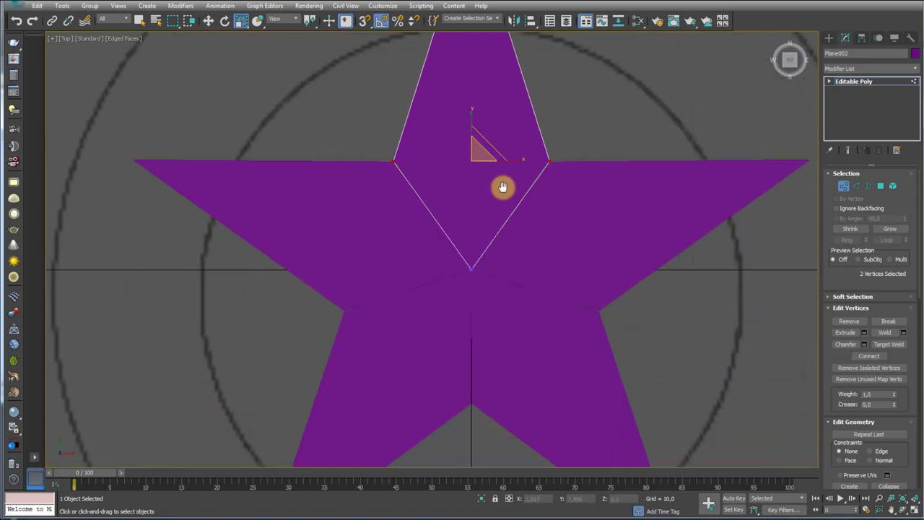
{"action": "scroll", "coordinate": [503, 190], "scroll_direction": "down", "scroll_amount": 3}
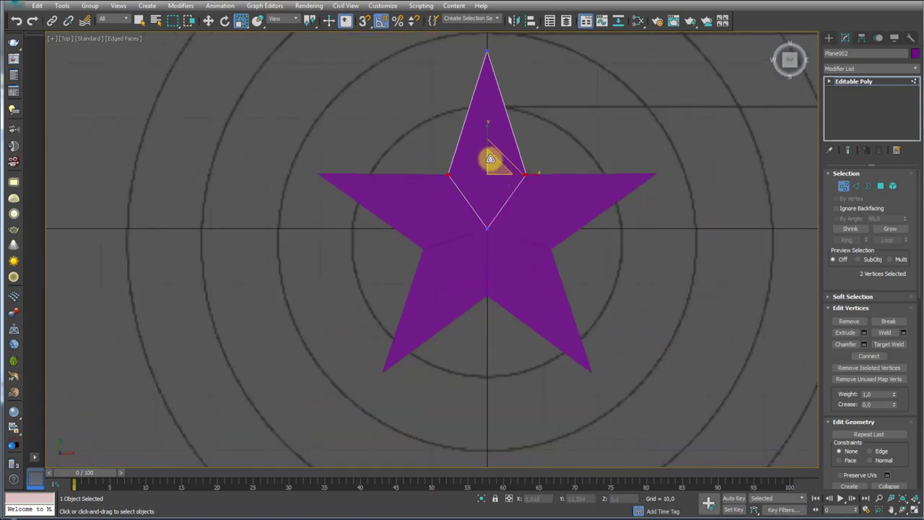
- Return to object level and select all five star petals
{"action": "key", "text": "p"}
{"action": "mouse_move", "coordinate": [525, 165]}
{"action": "middle_mouse_down", "text": "alt"}
{"action": "mouse_move", "coordinate": [499, 200]}
{"action": "mouse_move", "coordinate": [595, 154]}
{"action": "mouse_move", "coordinate": [384, 143]}
{"action": "mouse_move", "coordinate": [564, 220]}
{"action": "middle_mouse_up", "text": "alt"}
{"action": "left_click", "coordinate": [859, 81]}
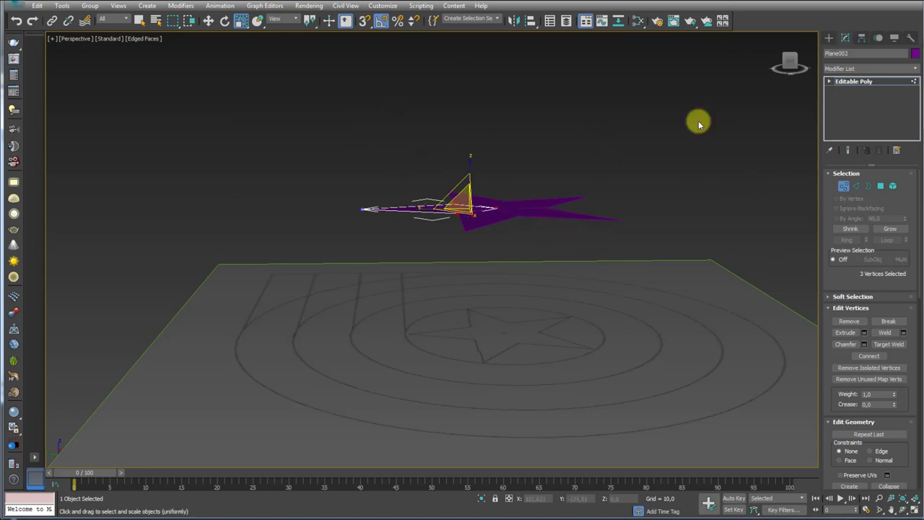
{"action": "left_click_drag", "start_coordinate": [361, 144], "coordinate": [613, 217]}
{"action": "mouse_move", "coordinate": [613, 217]}
{"action": "middle_mouse_down", "text": "alt"}
{"action": "mouse_move", "coordinate": [591, 232]}
{"action": "mouse_move", "coordinate": [485, 197]}
{"action": "middle_mouse_up", "text": "alt"}
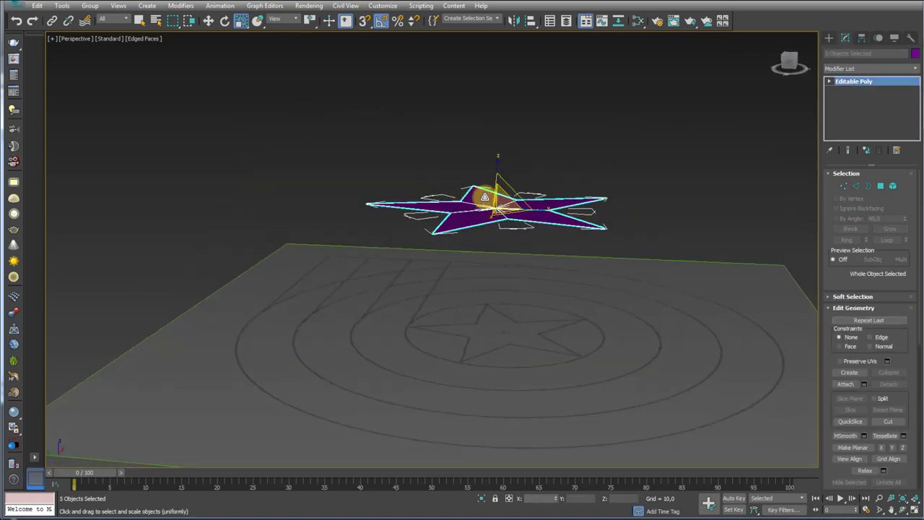
- Convert the petals to Editable Poly and attach all five arms into one object
{"action": "right_click", "coordinate": [486, 197]}
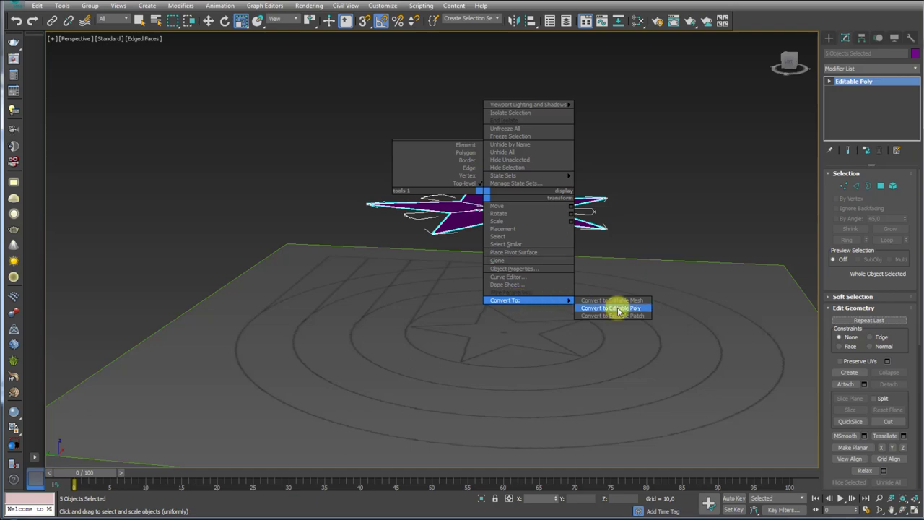
{"action": "left_click", "coordinate": [612, 308]}
{"action": "mouse_move", "coordinate": [616, 308]}
{"action": "middle_mouse_down", "text": "alt"}
{"action": "mouse_move", "coordinate": [600, 216]}
{"action": "mouse_move", "coordinate": [471, 204]}
{"action": "middle_mouse_up", "text": "alt"}
{"action": "left_click", "coordinate": [471, 204]}
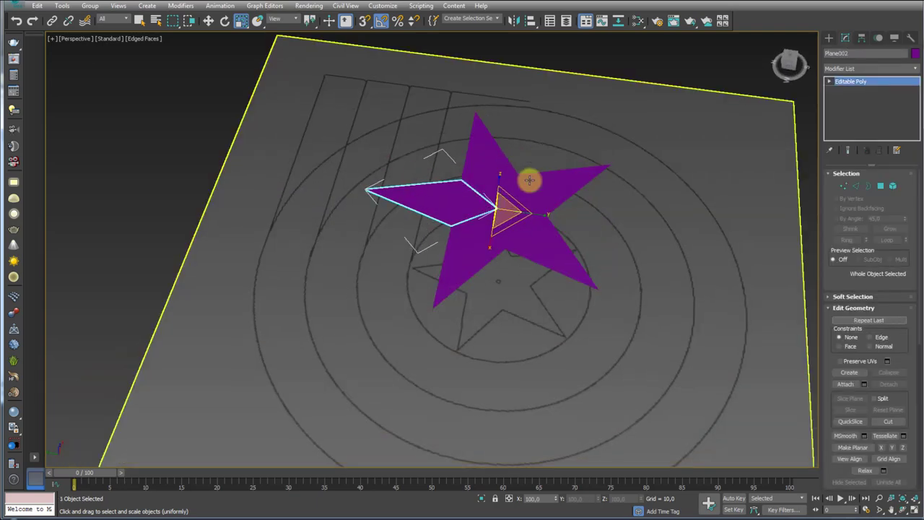
{"action": "left_click", "coordinate": [845, 384]}
{"action": "left_click", "coordinate": [473, 165]}
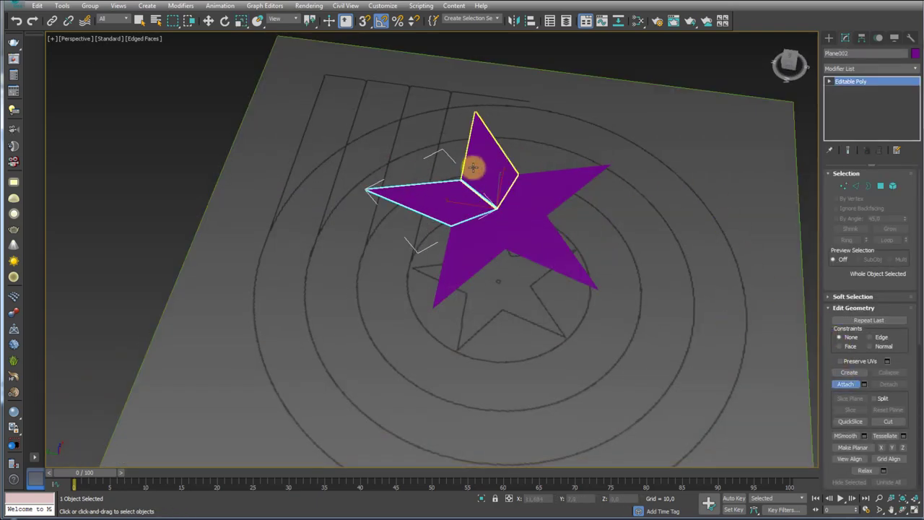
{"action": "left_click", "coordinate": [557, 198]}
{"action": "left_click", "coordinate": [528, 237]}
{"action": "left_click", "coordinate": [480, 239]}
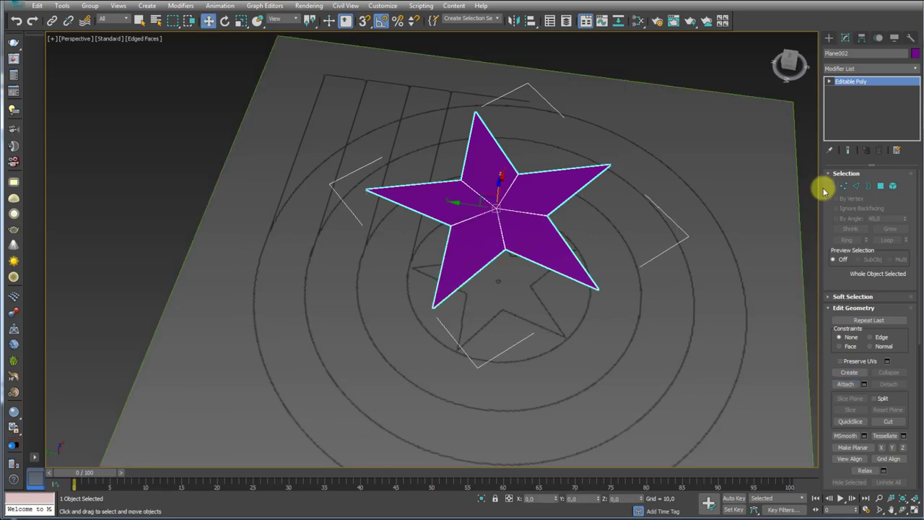
- Select all star vertices and weld them with a small threshold, reducing 20 to 11
{"action": "left_click", "coordinate": [842, 185]}
{"action": "key", "text": "ctrl+a"}
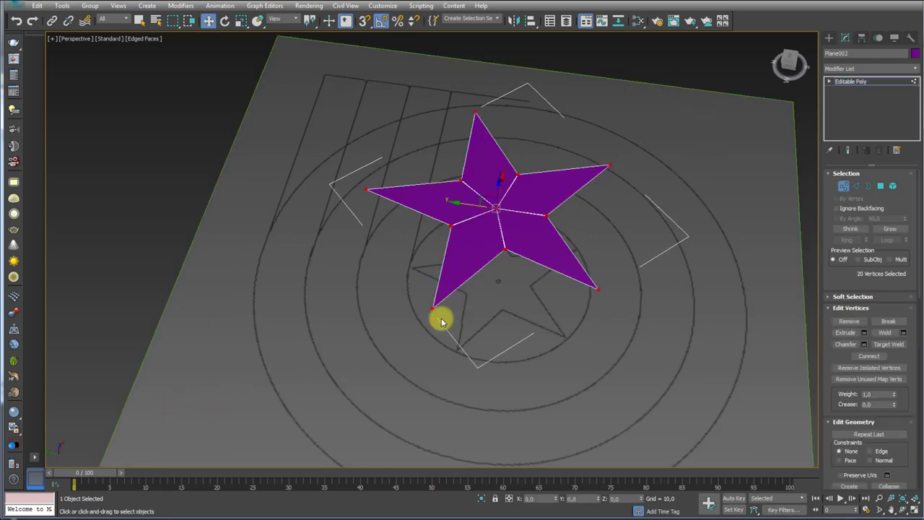
{"action": "scroll", "coordinate": [556, 234], "scroll_direction": "up", "scroll_amount": 2}
{"action": "scroll", "coordinate": [546, 217], "scroll_direction": "up", "scroll_amount": 3}
{"action": "scroll", "coordinate": [537, 223], "scroll_direction": "up", "scroll_amount": 3}
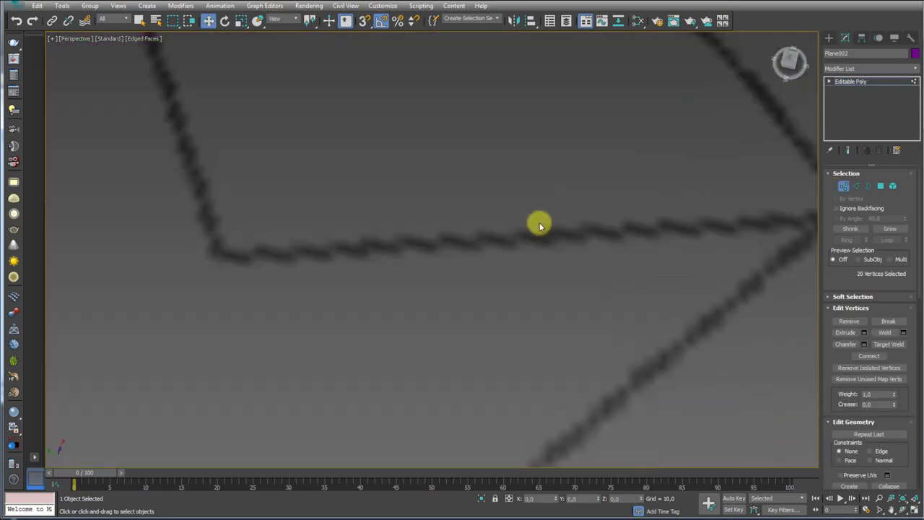
{"action": "scroll", "coordinate": [528, 221], "scroll_direction": "down", "scroll_amount": 2}
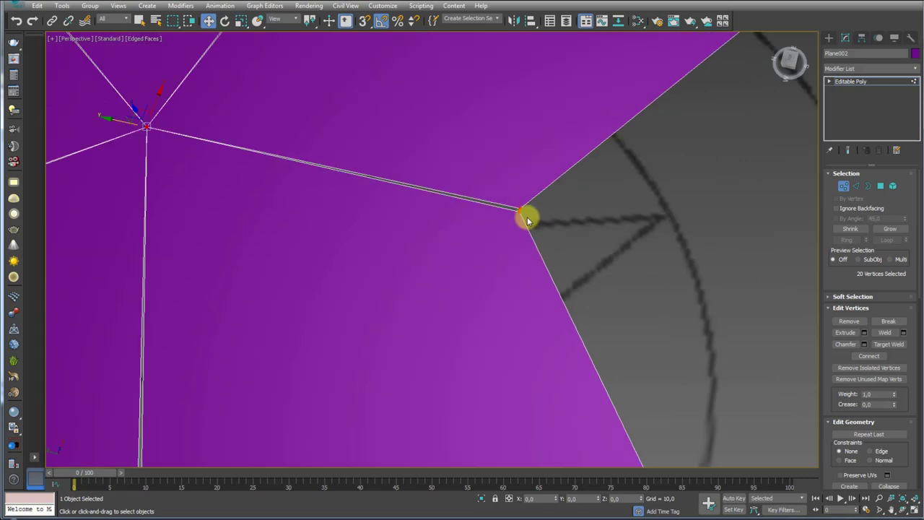
{"action": "left_click", "coordinate": [904, 334]}
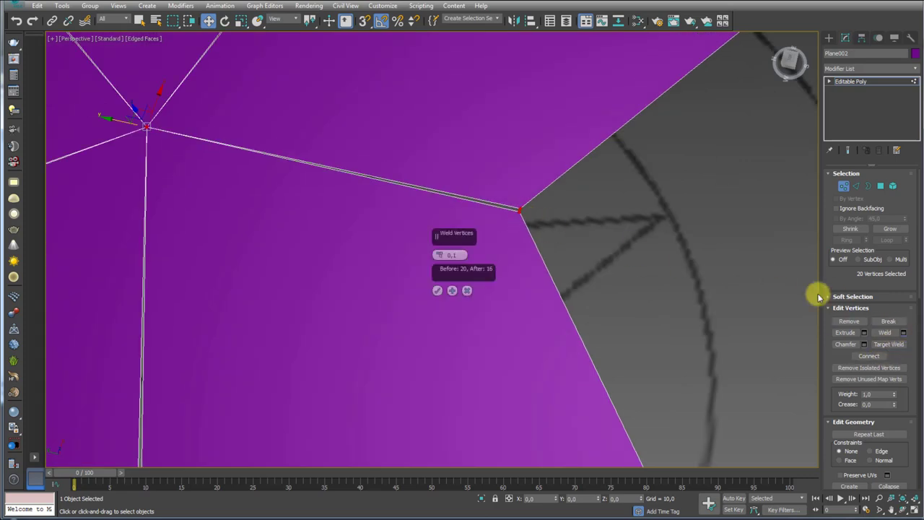
{"action": "left_click_drag", "start_coordinate": [439, 253], "coordinate": [442, 249]}
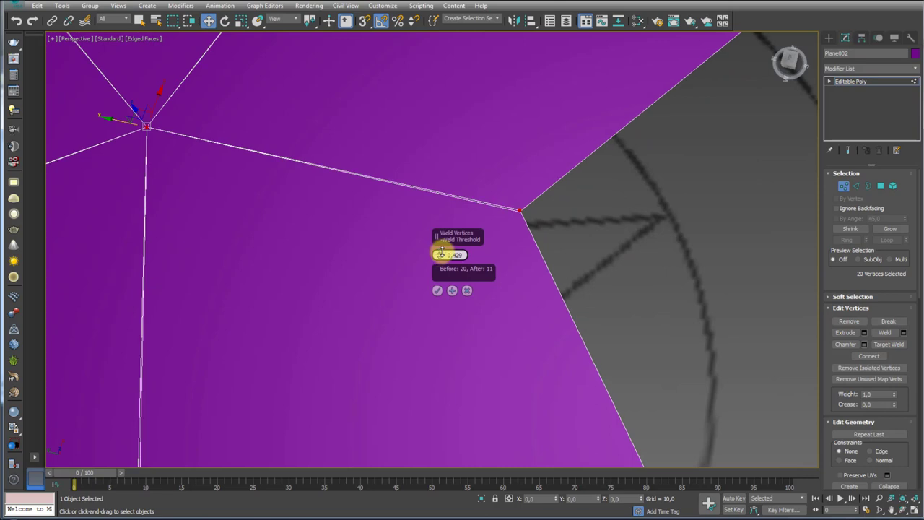
{"action": "scroll", "coordinate": [553, 215], "scroll_direction": "up", "scroll_amount": 1}
{"action": "scroll", "coordinate": [534, 214], "scroll_direction": "up", "scroll_amount": 2}
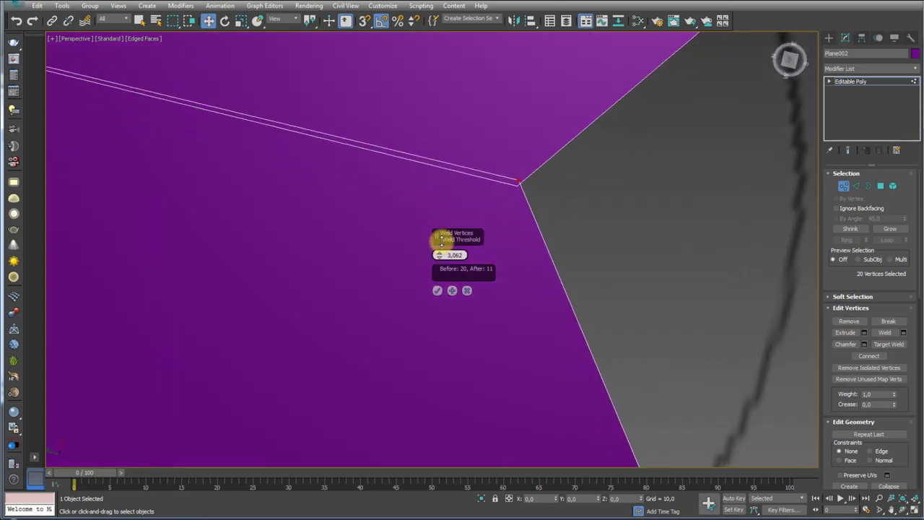
{"action": "left_click_drag", "start_coordinate": [441, 238], "coordinate": [444, 249]}
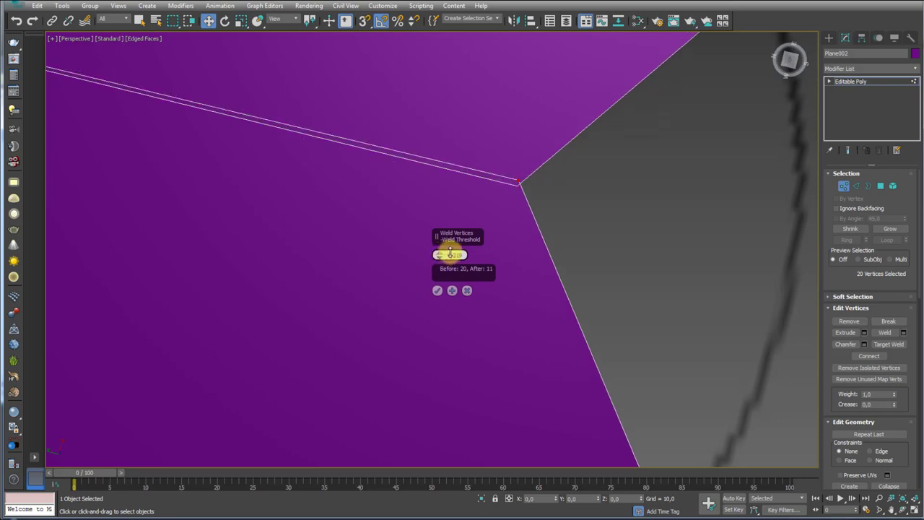
{"action": "left_click", "coordinate": [438, 292]}
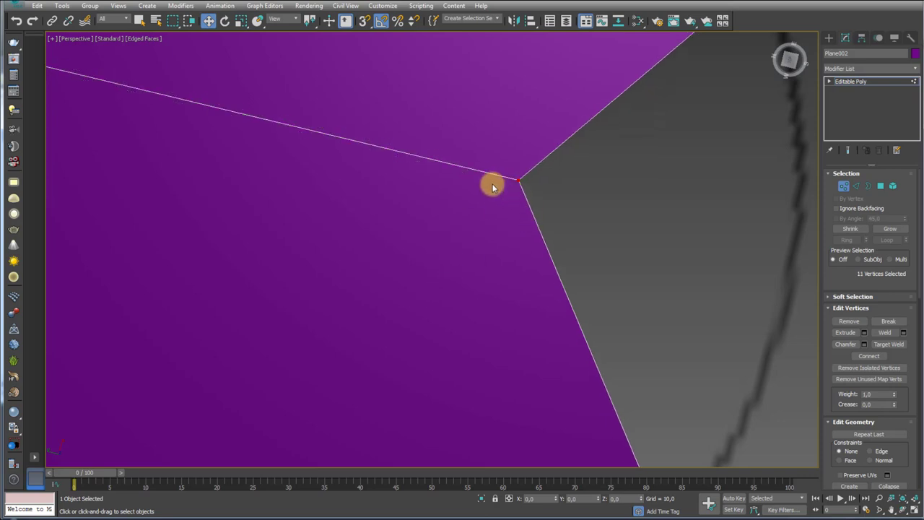
- Collapse the doubled vertex pair at the star's right inner corner
{"action": "scroll", "coordinate": [511, 179], "scroll_direction": "down", "scroll_amount": 10}
{"action": "scroll", "coordinate": [517, 187], "scroll_direction": "up", "scroll_amount": 5}
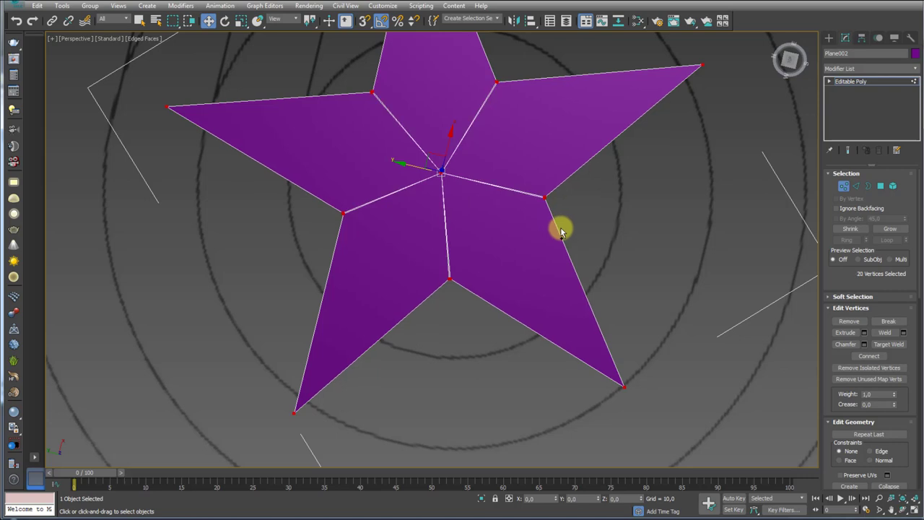
{"action": "left_click_drag", "start_coordinate": [592, 181], "coordinate": [517, 222]}
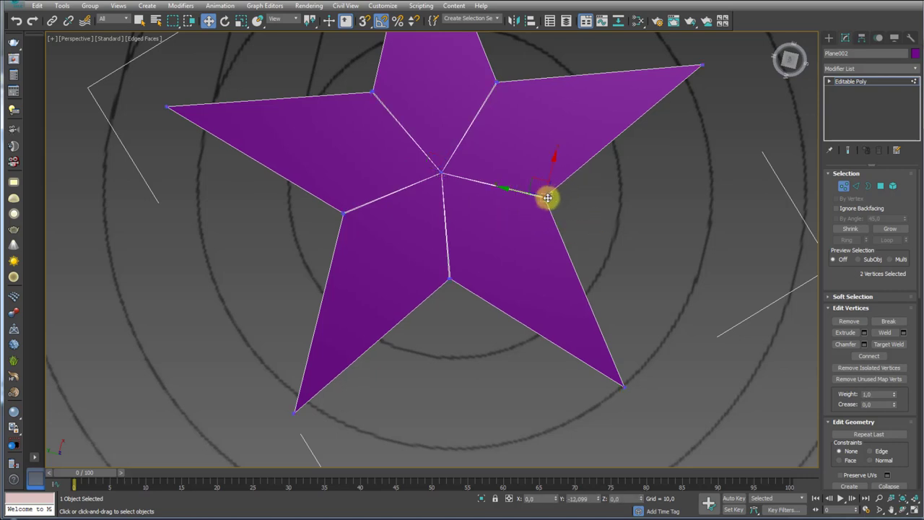
{"action": "scroll", "coordinate": [534, 206], "scroll_direction": "up", "scroll_amount": 5}
{"action": "scroll", "coordinate": [547, 195], "scroll_direction": "down", "scroll_amount": 3}
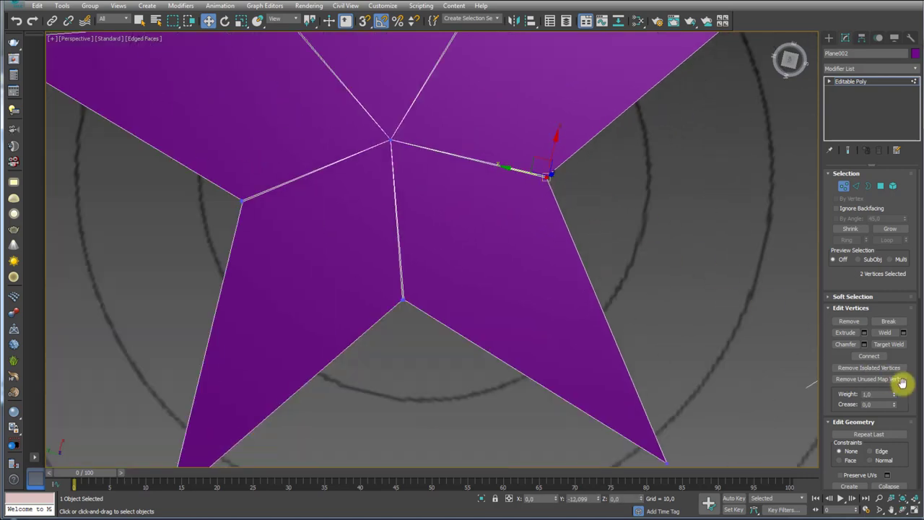
{"action": "scroll", "coordinate": [902, 347], "scroll_direction": "down", "scroll_amount": 5}
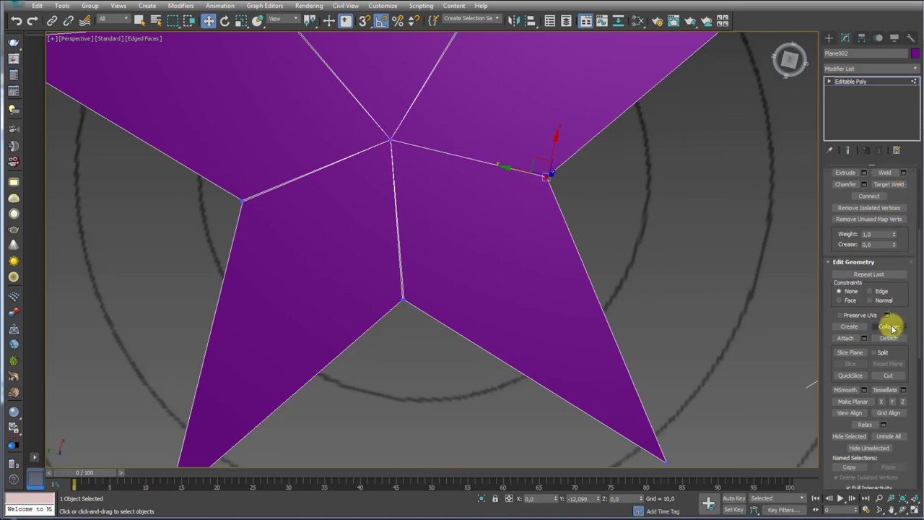
{"action": "left_click", "coordinate": [403, 301]}
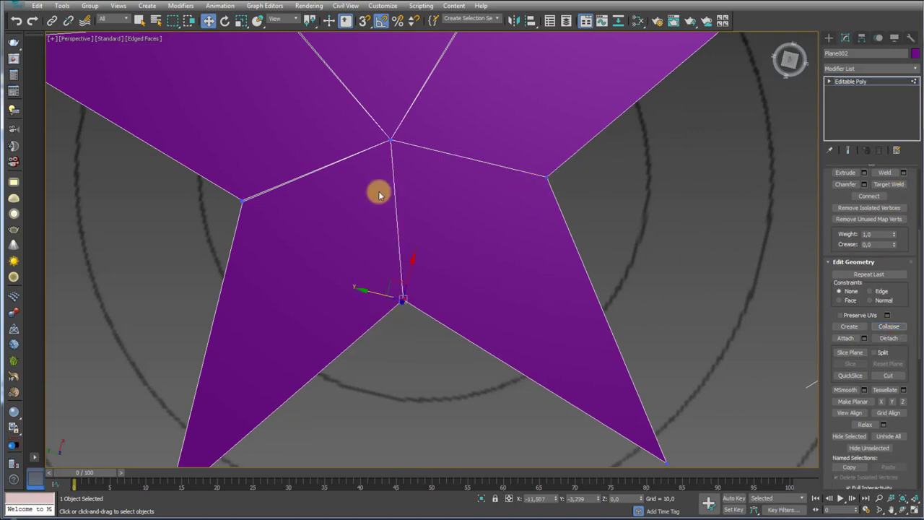
- Collapse the left and upper inner vertex pairs and the centre vertices, then exit Vertex mode
{"action": "left_click", "coordinate": [241, 200]}
{"action": "mouse_move", "coordinate": [286, 151]}
{"action": "middle_mouse_down"}
{"action": "mouse_move", "coordinate": [367, 299]}
{"action": "mouse_move", "coordinate": [411, 309]}
{"action": "middle_mouse_up"}
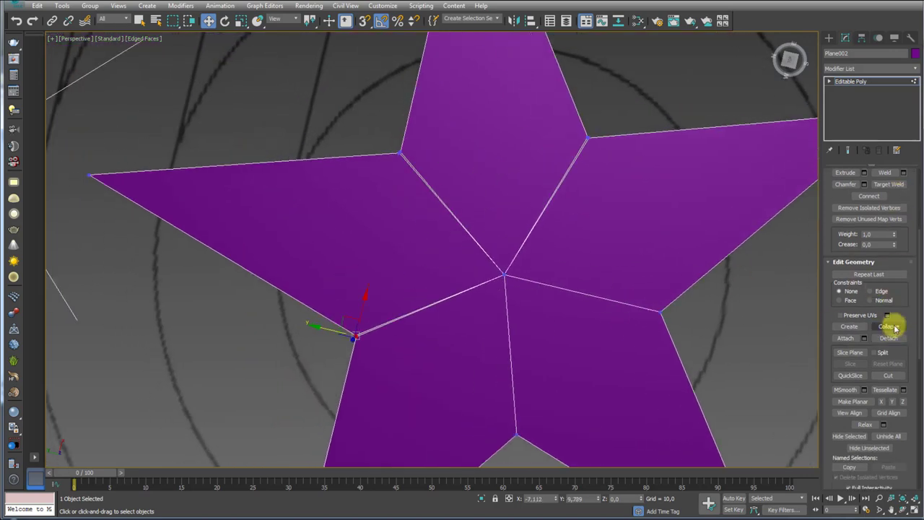
{"action": "left_click", "coordinate": [402, 153]}
{"action": "left_click", "coordinate": [889, 327]}
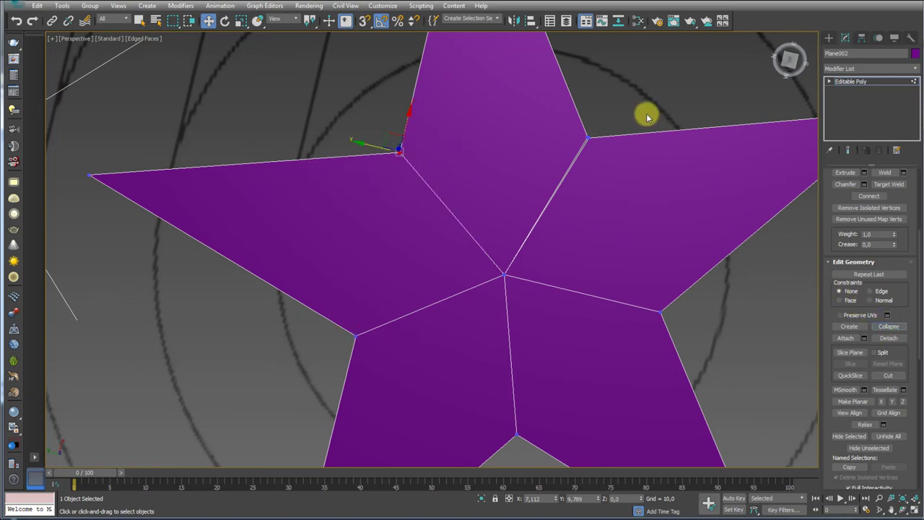
{"action": "left_click", "coordinate": [587, 137]}
{"action": "left_click", "coordinate": [504, 274]}
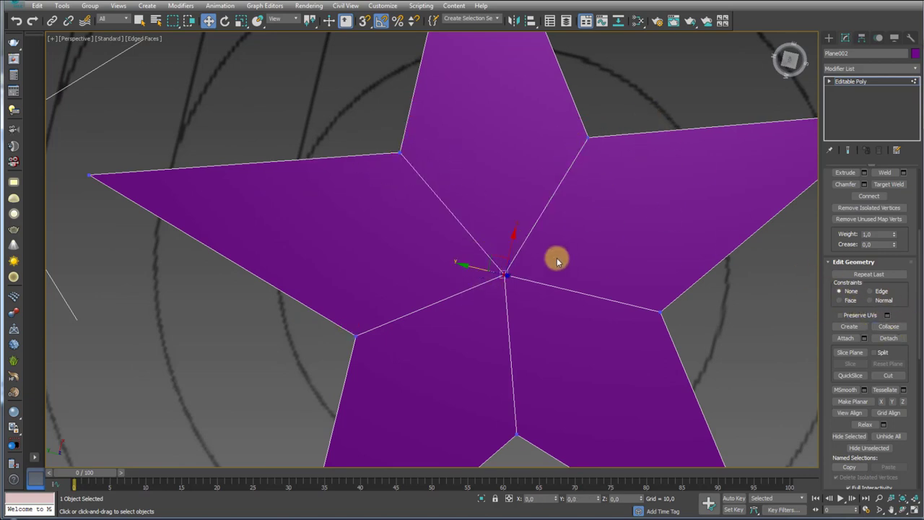
{"action": "left_click", "coordinate": [865, 86]}
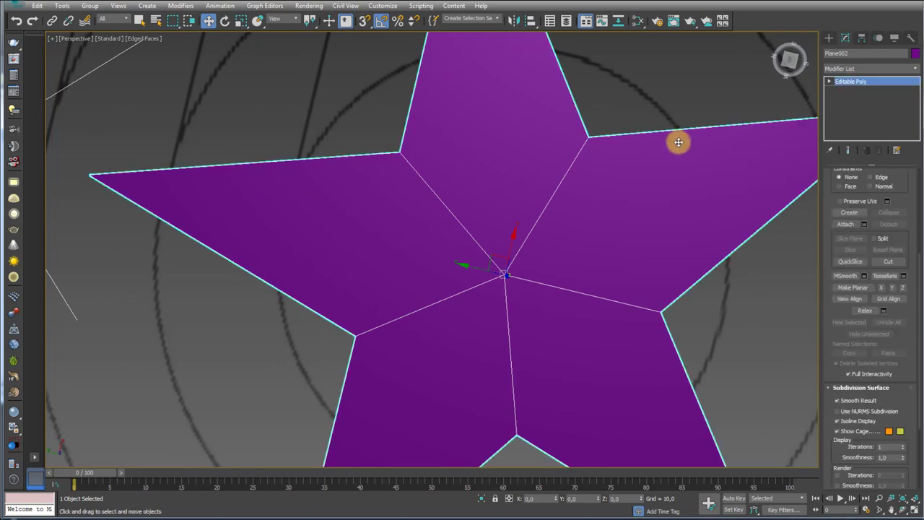
- Switch to Top view and frame the star within the guide circles
{"action": "scroll", "coordinate": [677, 140], "scroll_direction": "down", "scroll_amount": 5}
{"action": "mouse_move", "coordinate": [541, 217]}
{"action": "middle_mouse_down", "text": "alt"}
{"action": "mouse_move", "coordinate": [533, 161]}
{"action": "mouse_move", "coordinate": [494, 229]}
{"action": "middle_mouse_up", "text": "alt"}
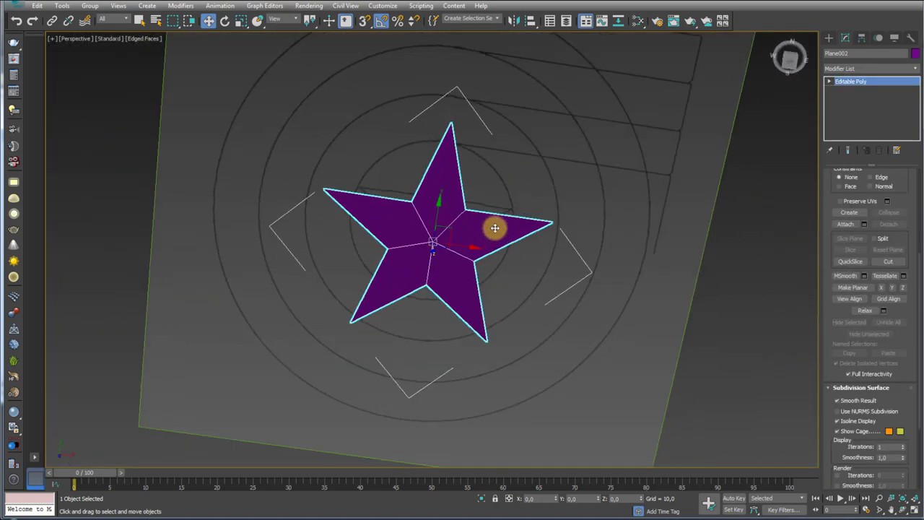
{"action": "key", "text": "t"}
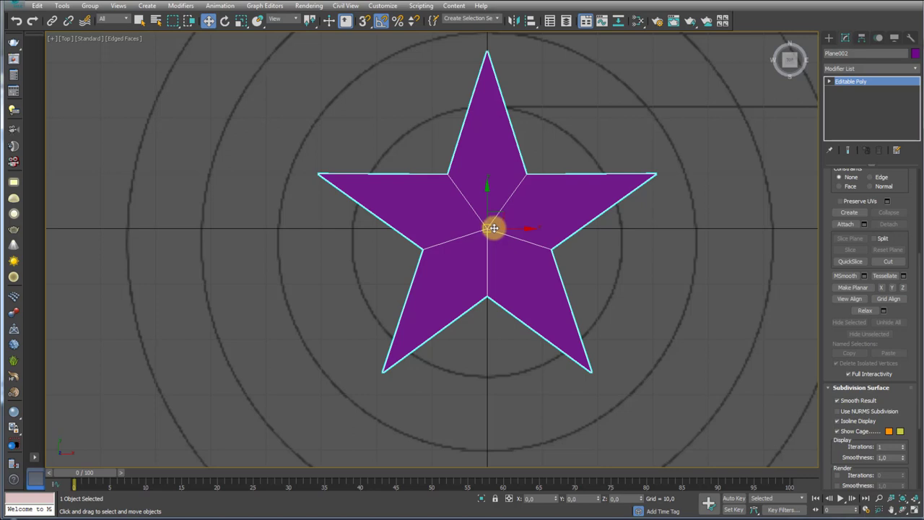
{"action": "scroll", "coordinate": [476, 180], "scroll_direction": "down", "scroll_amount": 2}
{"action": "key", "text": "shift+f"}
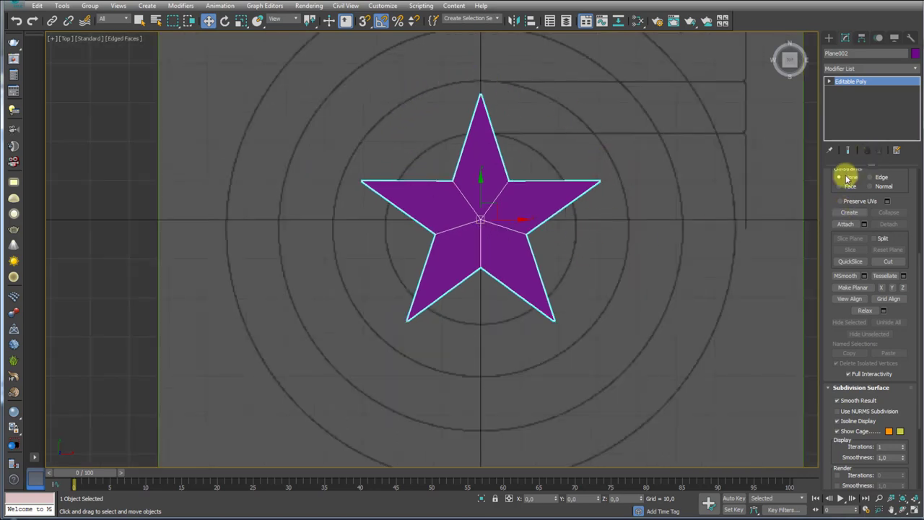
{"action": "scroll", "coordinate": [830, 210], "scroll_direction": "up", "scroll_amount": 1}
{"action": "scroll", "coordinate": [866, 209], "scroll_direction": "up", "scroll_amount": 5}
- Select the star as an element and scale it down to 72%
{"action": "left_click", "coordinate": [893, 185]}
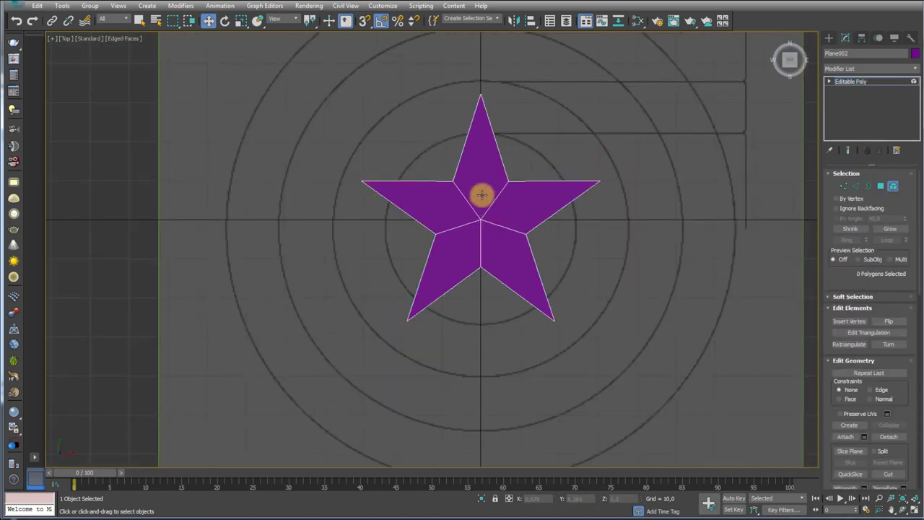
{"action": "left_click", "coordinate": [482, 197]}
{"action": "key", "text": "e"}
{"action": "left_click_drag", "start_coordinate": [499, 202], "coordinate": [488, 216]}
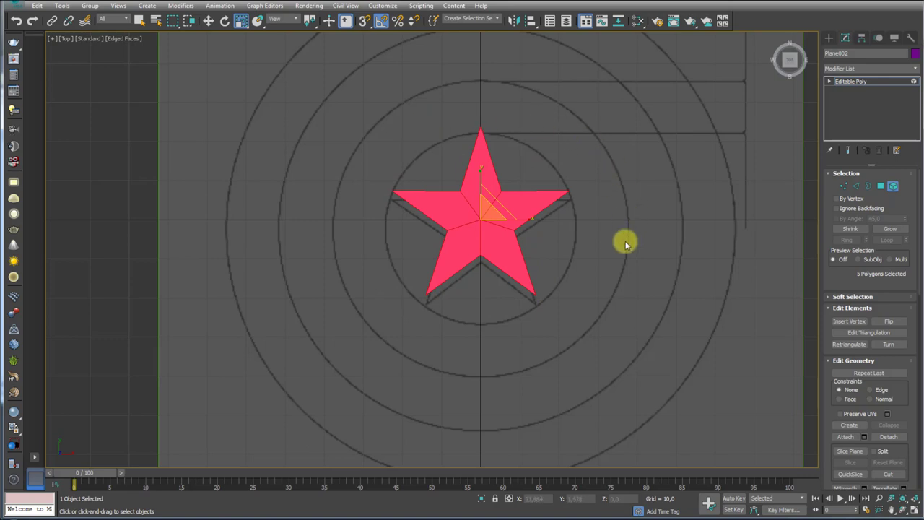
- Move the star so it sits centred on the concentric circles
{"action": "left_click", "coordinate": [883, 80]}
{"action": "key", "text": "w"}
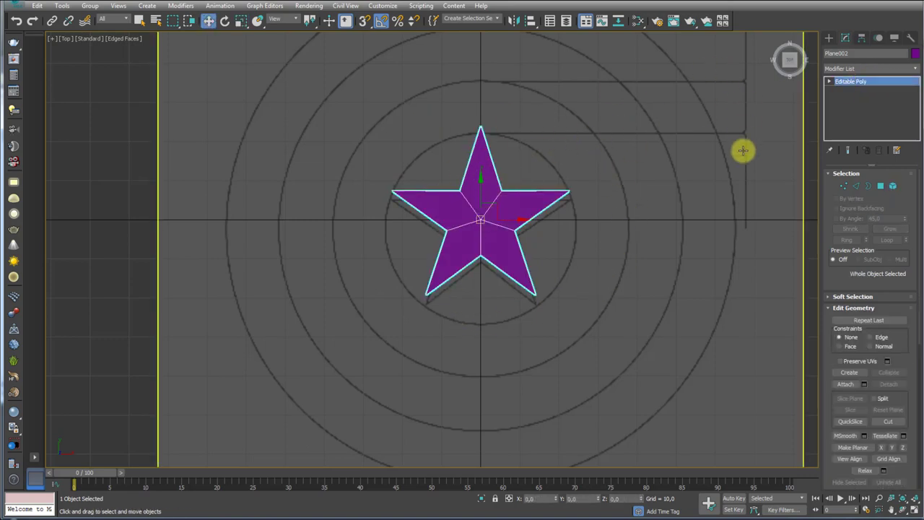
{"action": "left_click_drag", "start_coordinate": [482, 180], "coordinate": [481, 190]}
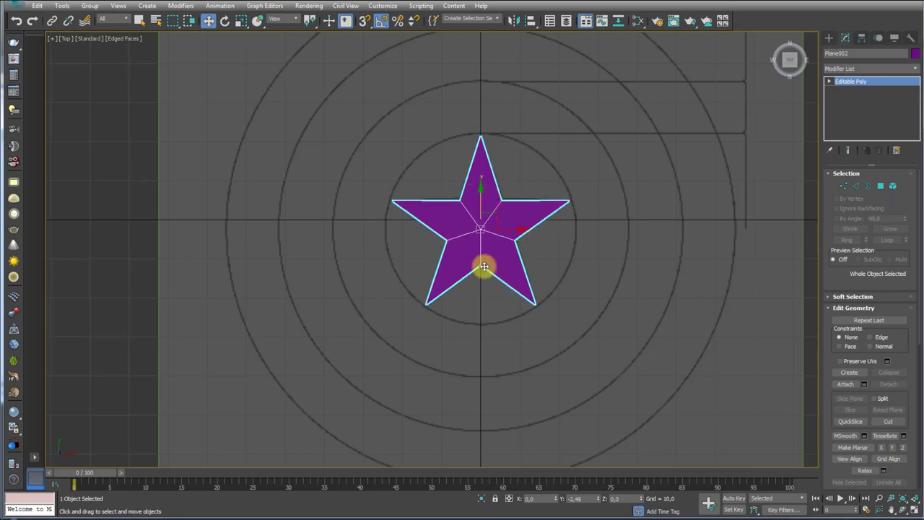
{"action": "scroll", "coordinate": [485, 253], "scroll_direction": "up", "scroll_amount": 2}
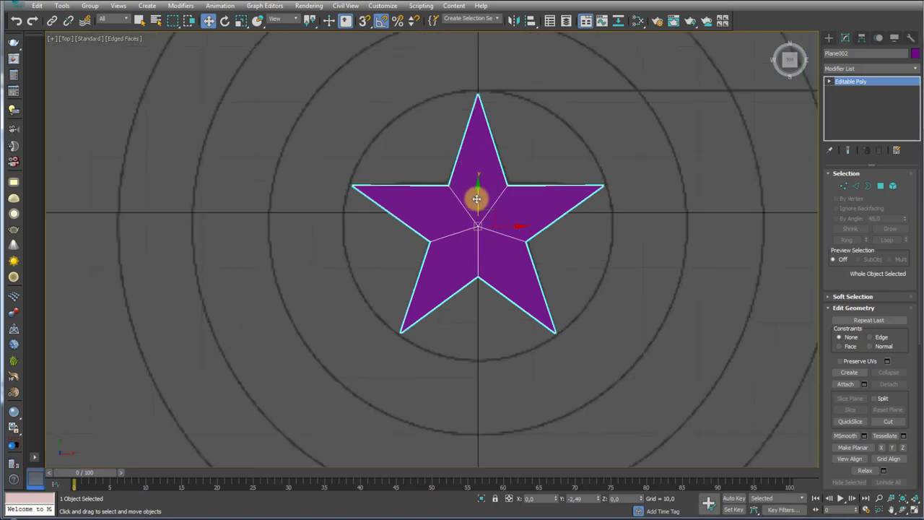
{"action": "left_click_drag", "start_coordinate": [476, 198], "coordinate": [478, 198]}
{"action": "scroll", "coordinate": [478, 198], "scroll_direction": "down", "scroll_amount": 2}
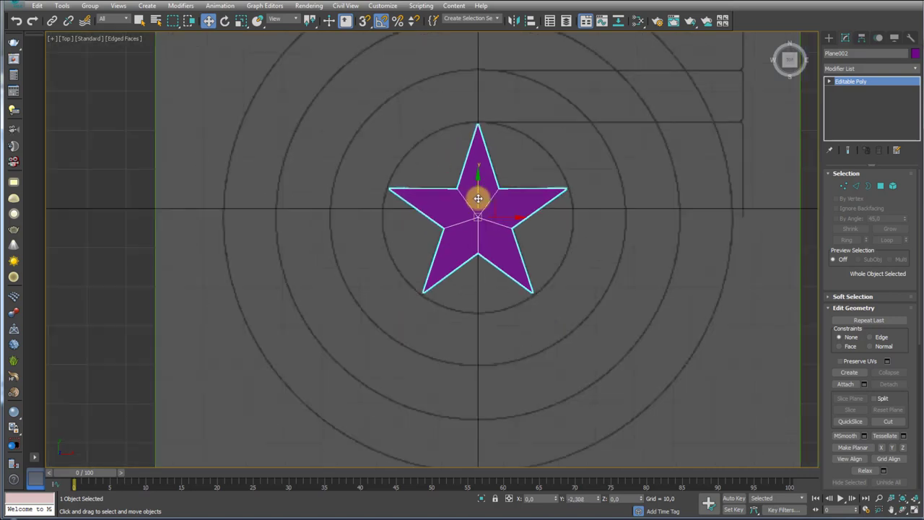
{"action": "key", "text": "shift+f"}
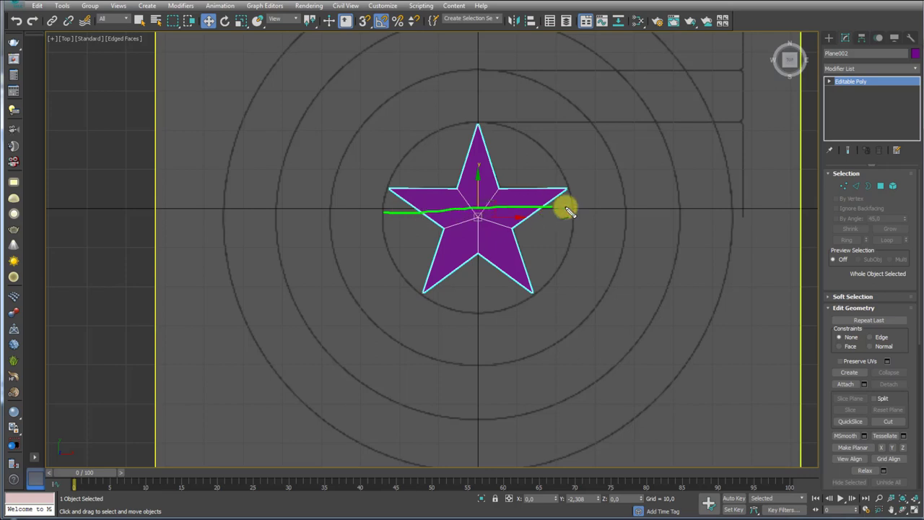
{"action": "left_click", "coordinate": [481, 238]}
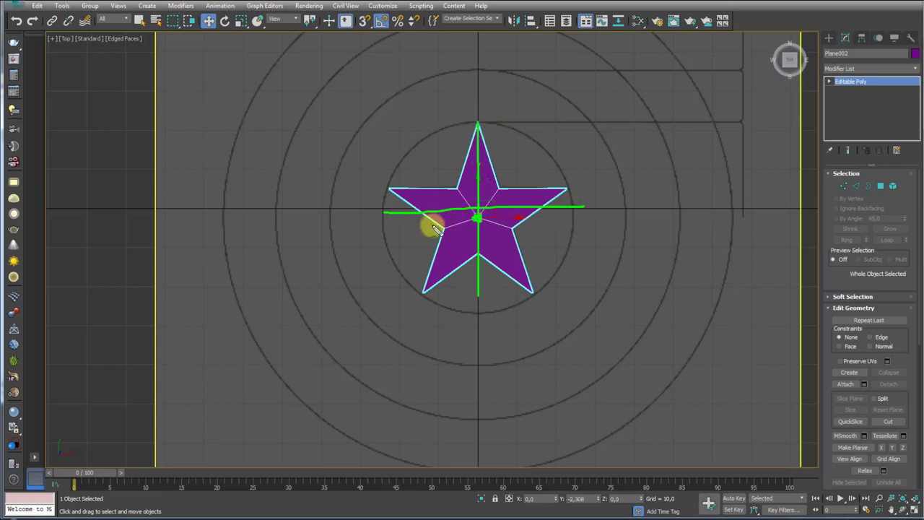
- Reframe the view around the centred star
{"action": "key", "text": "shift+f"}
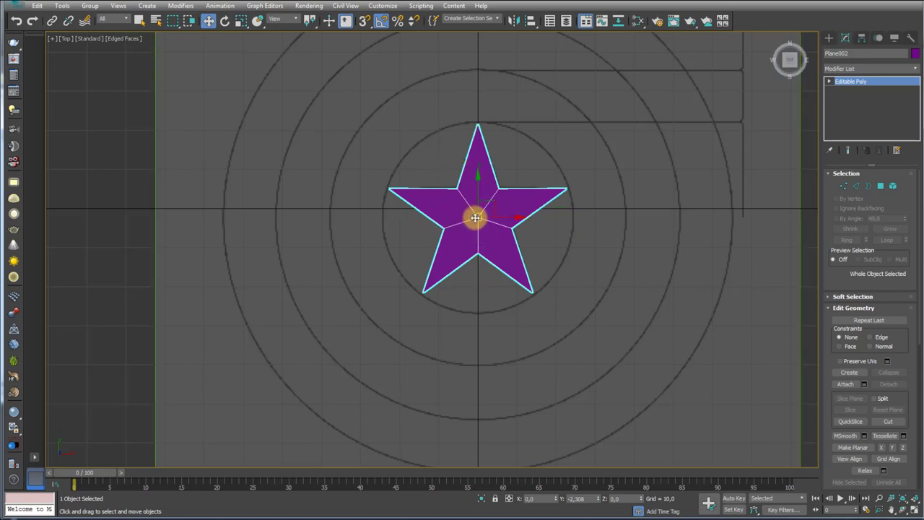
{"action": "middle_click_drag", "start_coordinate": [474, 212], "coordinate": [466, 192]}
{"action": "scroll", "coordinate": [472, 173], "scroll_direction": "up", "scroll_amount": 3}
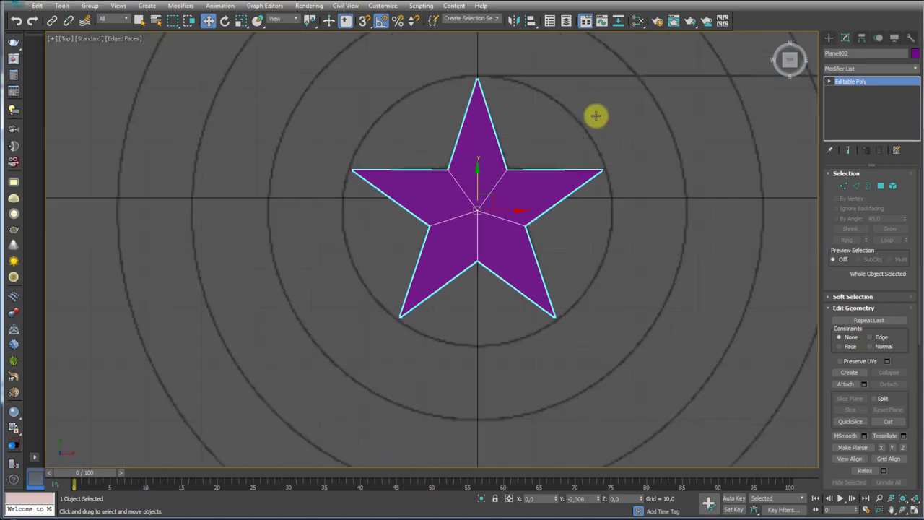
{"action": "scroll", "coordinate": [605, 114], "scroll_direction": "down", "scroll_amount": 4}
{"action": "key", "text": "shift+f"}
{"action": "scroll", "coordinate": [584, 130], "scroll_direction": "up", "scroll_amount": 2}
{"action": "scroll", "coordinate": [483, 173], "scroll_direction": "up", "scroll_amount": 2}
{"action": "key", "text": "shift+f"}
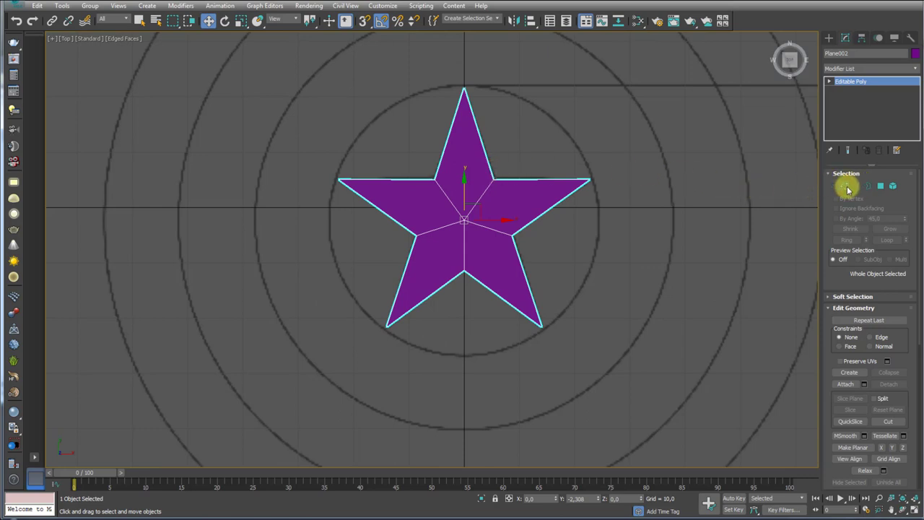
- Connect the star's centre vertex to all five tip vertices with new edges
{"action": "left_click", "coordinate": [849, 189]}
{"action": "left_click", "coordinate": [463, 91]}
{"action": "left_click", "coordinate": [465, 218], "text": "ctrl"}
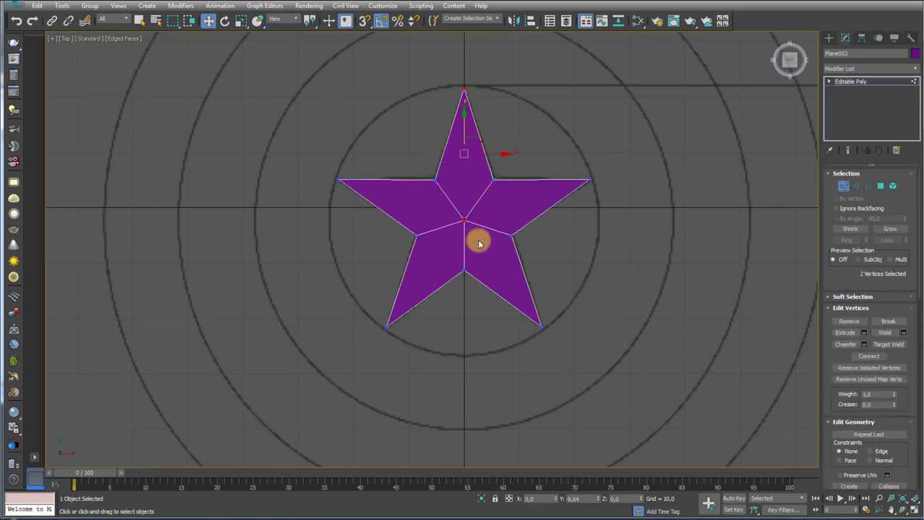
{"action": "left_click", "coordinate": [590, 180], "text": "ctrl"}
{"action": "left_click", "coordinate": [542, 327], "text": "ctrl"}
{"action": "left_click_drag", "start_coordinate": [412, 308], "coordinate": [359, 354], "text": "ctrl"}
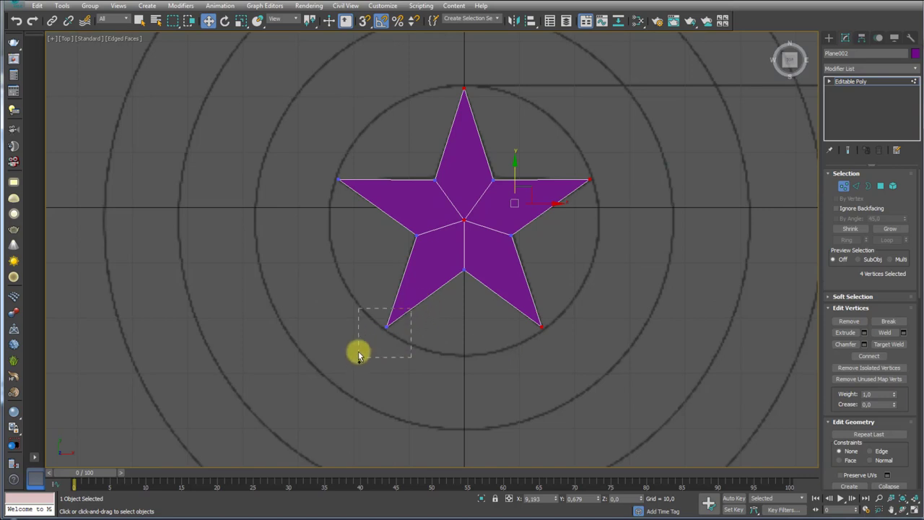
{"action": "left_click_drag", "start_coordinate": [361, 169], "coordinate": [315, 200], "text": "ctrl"}
{"action": "left_click", "coordinate": [869, 356]}
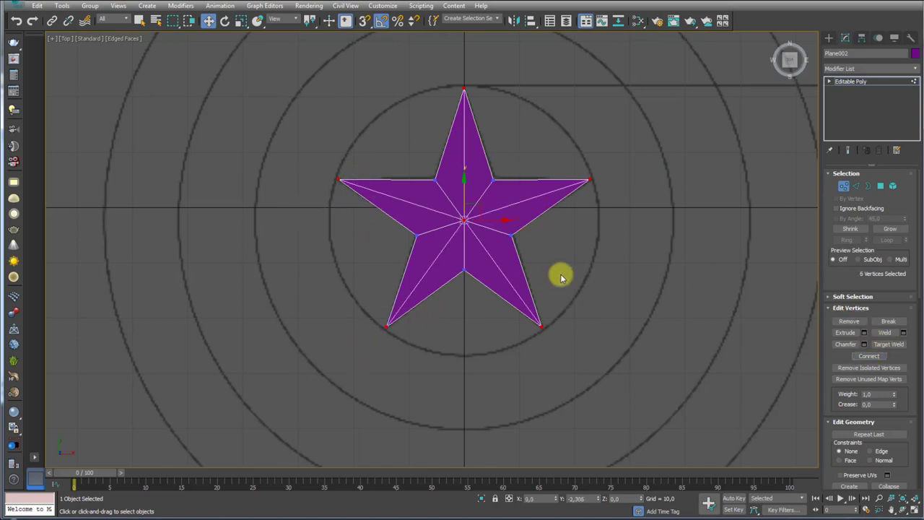
- Re-enter vertex editing on the star, reframe it, and ready the Cut tool
{"action": "left_click", "coordinate": [847, 82]}
{"action": "left_click", "coordinate": [854, 186]}
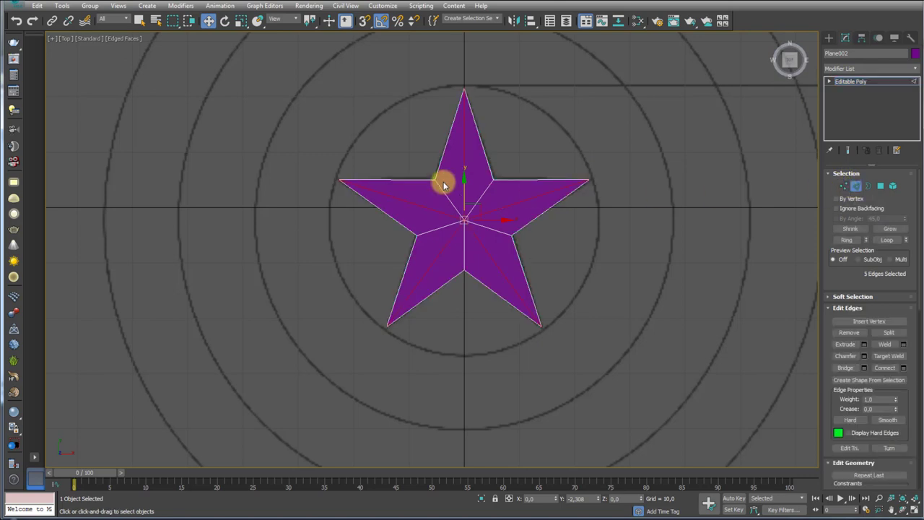
{"action": "scroll", "coordinate": [439, 177], "scroll_direction": "up", "scroll_amount": 3}
{"action": "left_click", "coordinate": [843, 186]}
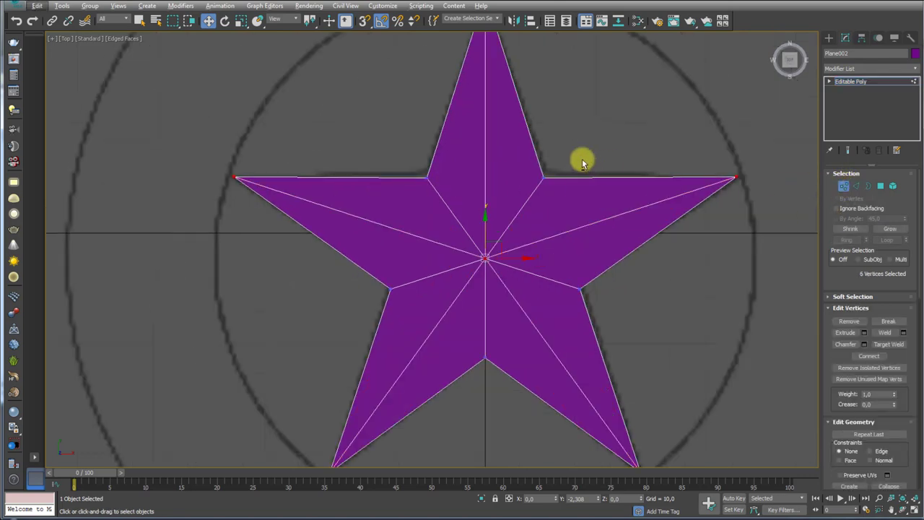
{"action": "middle_click_drag", "start_coordinate": [587, 204], "coordinate": [565, 192]}
{"action": "left_click_drag", "start_coordinate": [906, 347], "coordinate": [903, 144]}
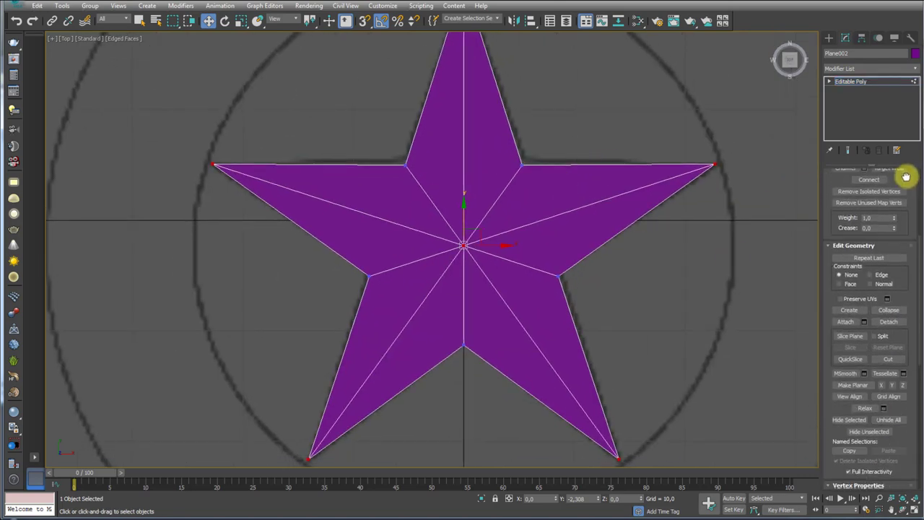
{"action": "left_click", "coordinate": [889, 327]}
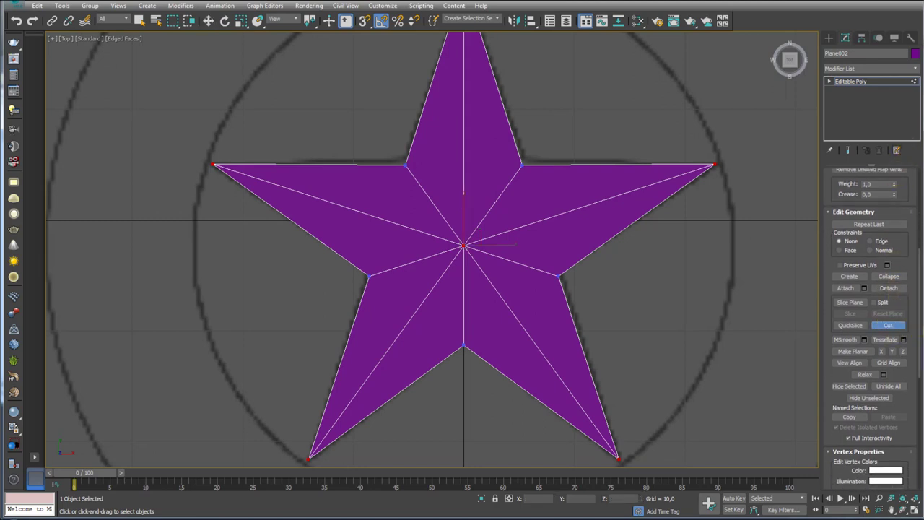
- Turn on Snaps Toggle with Vertex snapping enabled
{"action": "left_click", "coordinate": [363, 23]}
{"action": "right_click", "coordinate": [366, 23]}
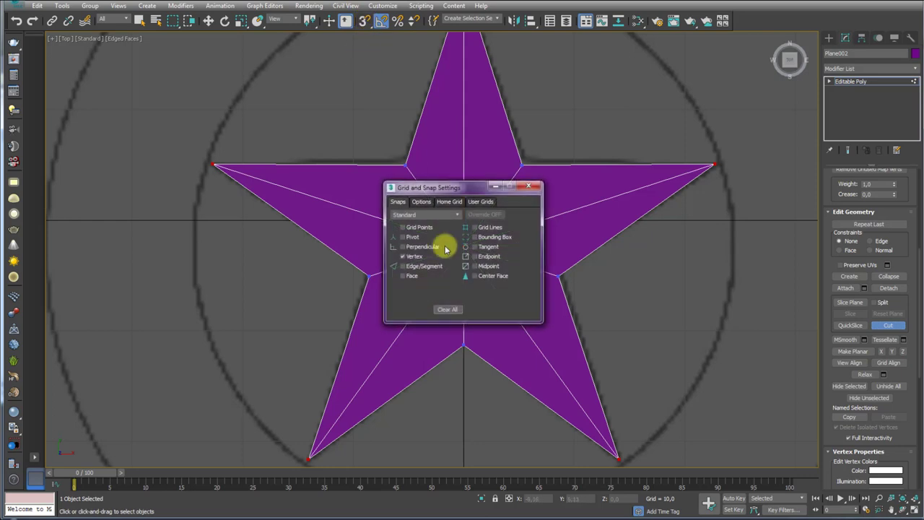
{"action": "left_click", "coordinate": [525, 189]}
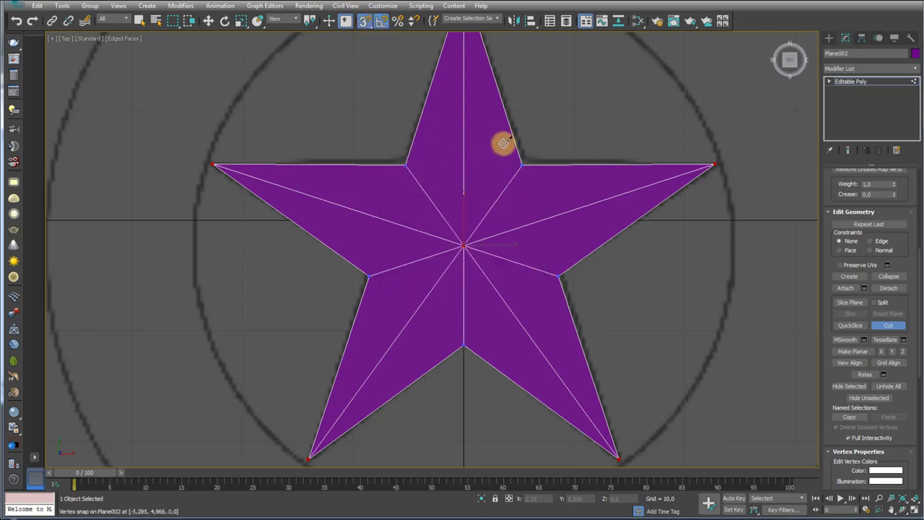
- Cut edges joining the star's inner corners into a pentagon, then turn snapping off
{"action": "left_click", "coordinate": [561, 286]}
{"action": "left_click", "coordinate": [464, 345]}
{"action": "left_click", "coordinate": [368, 276]}
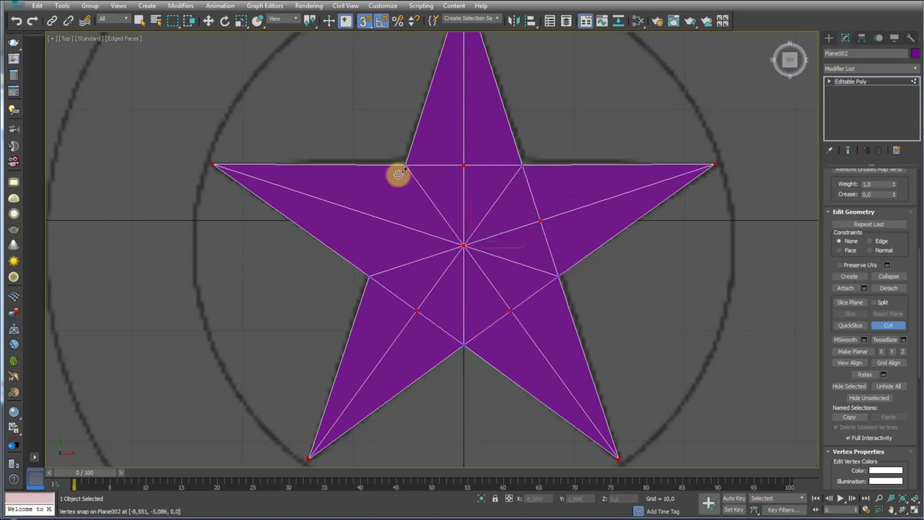
{"action": "left_click", "coordinate": [406, 165]}
{"action": "key", "text": "w"}
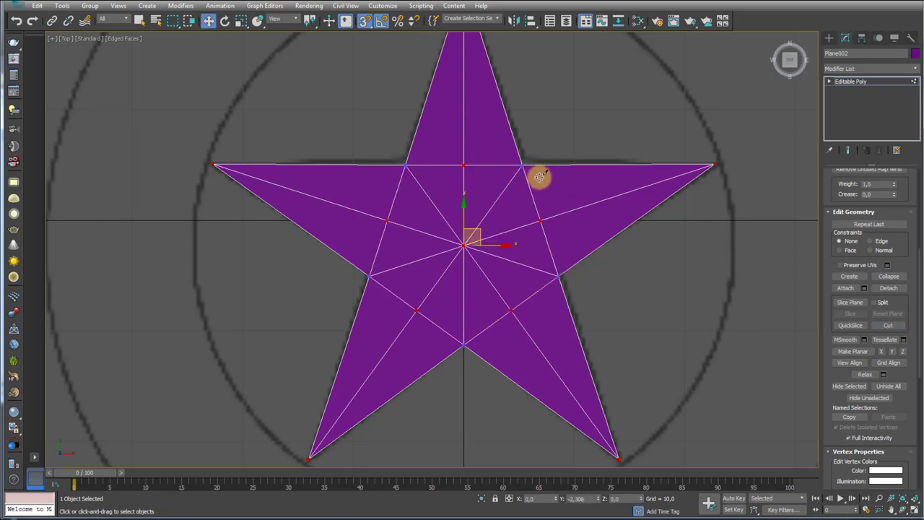
{"action": "key", "text": "s"}
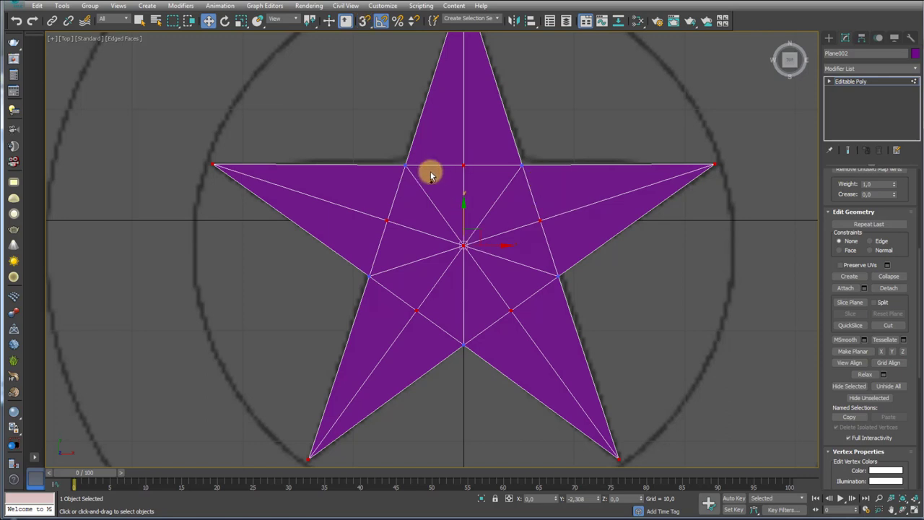
{"action": "mouse_move", "coordinate": [408, 168]}
{"action": "left_mouse_down"}
{"action": "mouse_move", "coordinate": [462, 152]}
{"action": "mouse_move", "coordinate": [533, 180]}
{"action": "mouse_move", "coordinate": [555, 246]}
{"action": "mouse_move", "coordinate": [543, 309]}
{"action": "mouse_move", "coordinate": [439, 345]}
{"action": "mouse_move", "coordinate": [355, 268]}
{"action": "mouse_move", "coordinate": [373, 198]}
{"action": "mouse_move", "coordinate": [394, 180]}
{"action": "left_mouse_up"}
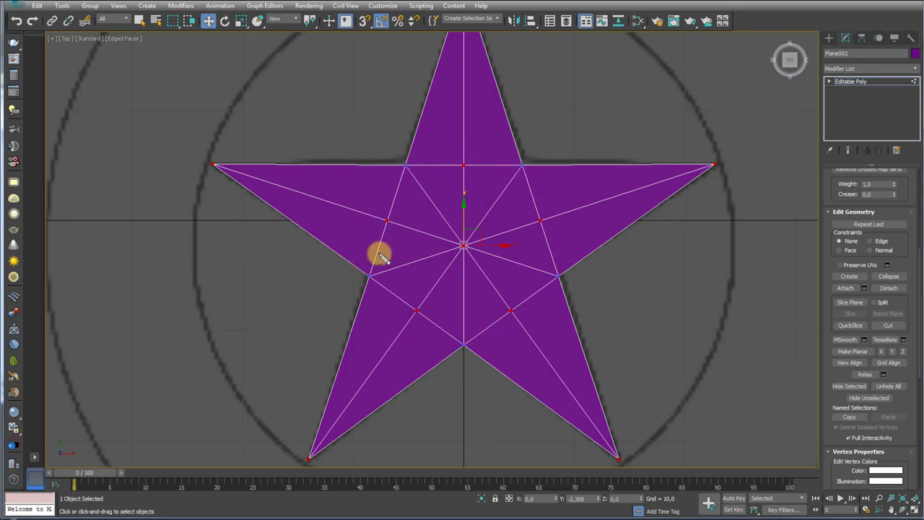
{"action": "mouse_move", "coordinate": [371, 280]}
{"action": "left_mouse_down"}
{"action": "mouse_move", "coordinate": [411, 165]}
{"action": "mouse_move", "coordinate": [544, 205]}
{"action": "mouse_move", "coordinate": [561, 275]}
{"action": "mouse_move", "coordinate": [455, 339]}
{"action": "mouse_move", "coordinate": [364, 273]}
{"action": "left_mouse_up"}
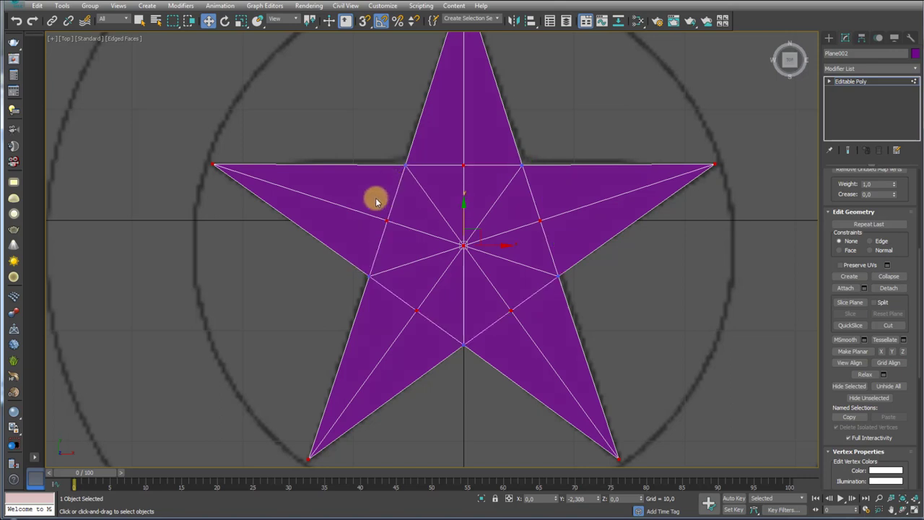
- Select the five new ring vertices and scale them outward from the star's centre
{"action": "left_click", "coordinate": [387, 221]}
{"action": "left_click", "coordinate": [463, 166], "text": "ctrl"}
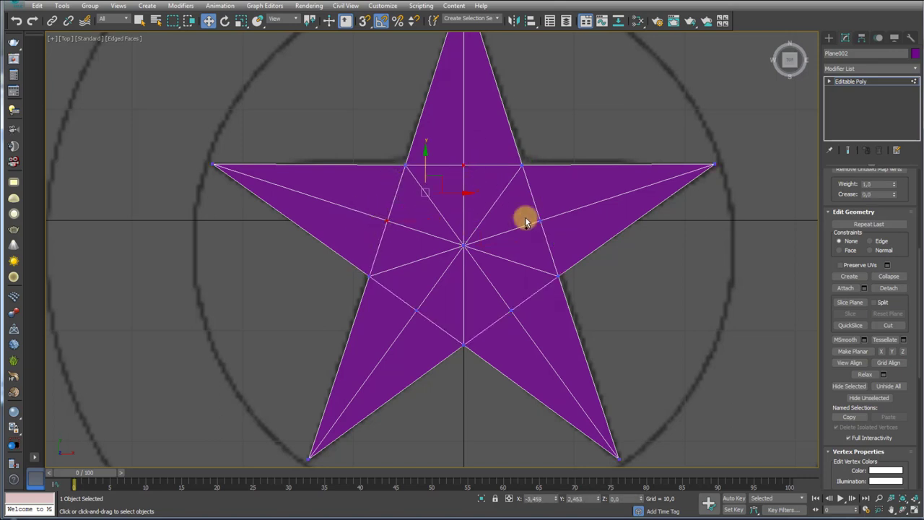
{"action": "left_click_drag", "start_coordinate": [526, 209], "coordinate": [562, 234], "text": "ctrl"}
{"action": "left_click_drag", "start_coordinate": [496, 304], "coordinate": [524, 319], "text": "ctrl"}
{"action": "left_click_drag", "start_coordinate": [400, 300], "coordinate": [425, 320], "text": "ctrl"}
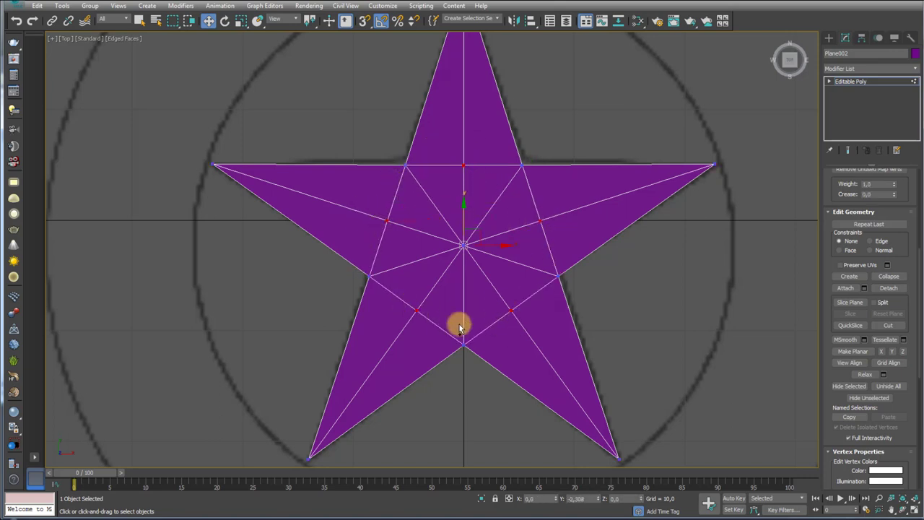
{"action": "key", "text": "e"}
{"action": "key", "text": "r"}
{"action": "left_click_drag", "start_coordinate": [483, 226], "coordinate": [489, 225]}
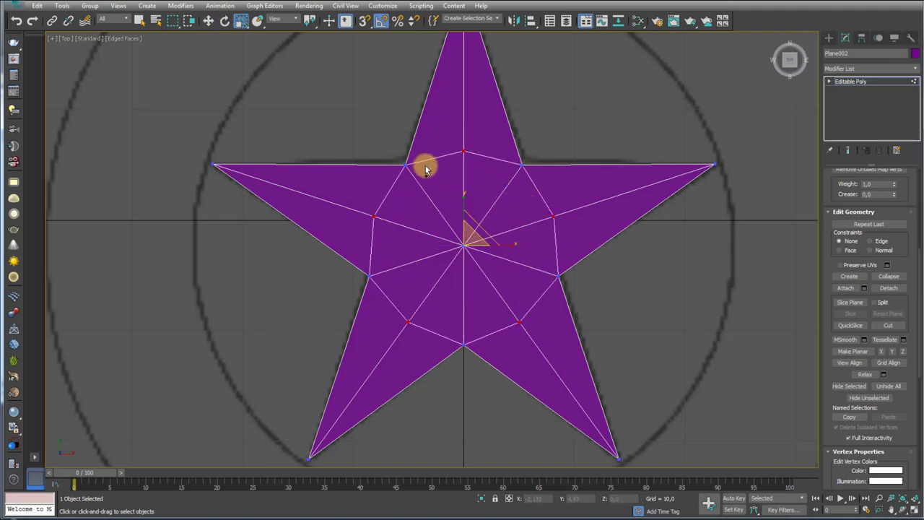
{"action": "mouse_move", "coordinate": [452, 155]}
{"action": "left_mouse_down"}
{"action": "mouse_move", "coordinate": [550, 310]}
{"action": "mouse_move", "coordinate": [382, 268]}
{"action": "mouse_move", "coordinate": [520, 151]}
{"action": "left_mouse_up"}
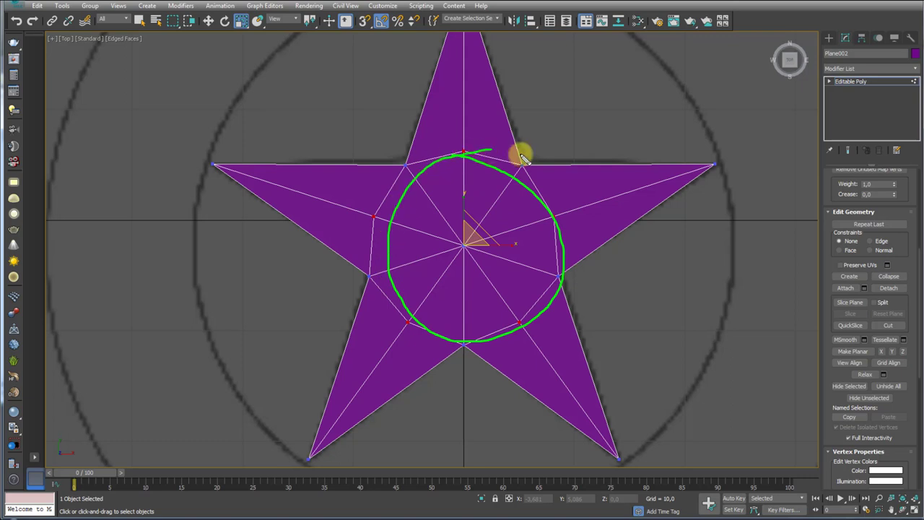
{"action": "left_click", "coordinate": [851, 81]}
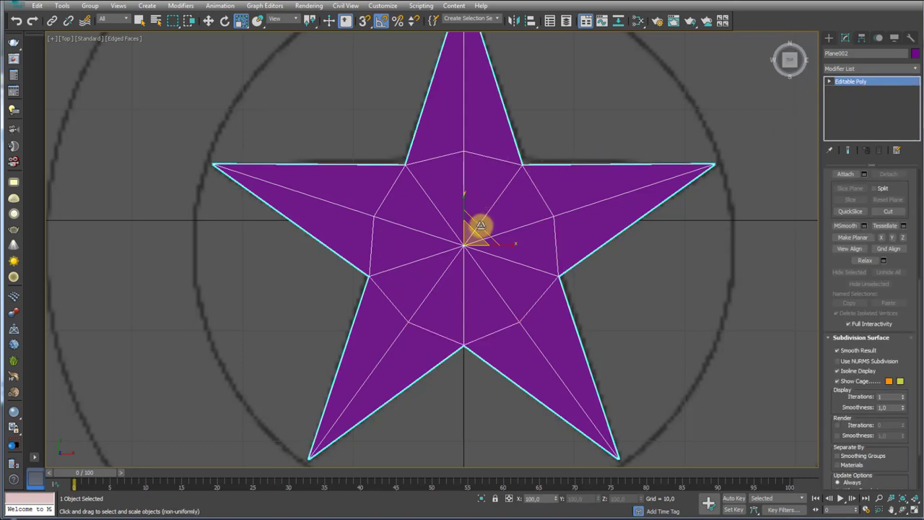
{"action": "scroll", "coordinate": [911, 182], "scroll_direction": "up", "scroll_amount": 5}
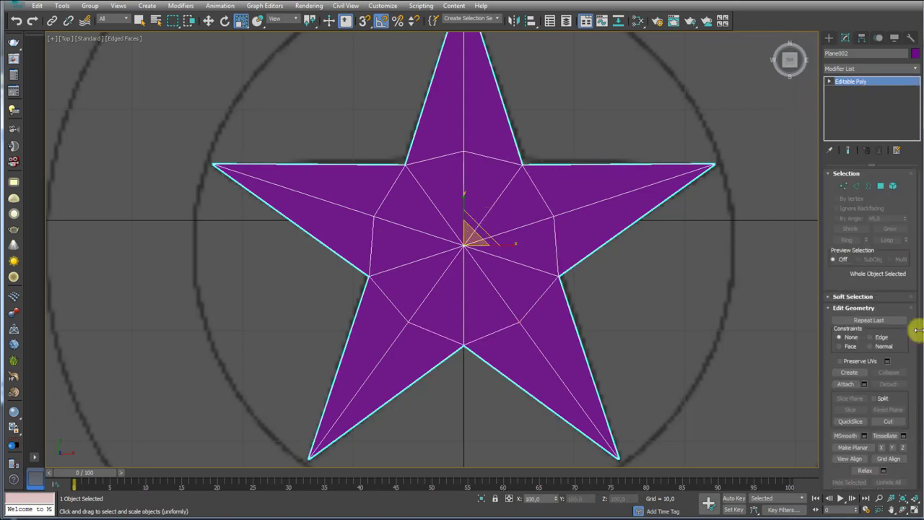
{"action": "left_click", "coordinate": [893, 186]}
{"action": "left_click", "coordinate": [475, 227]}
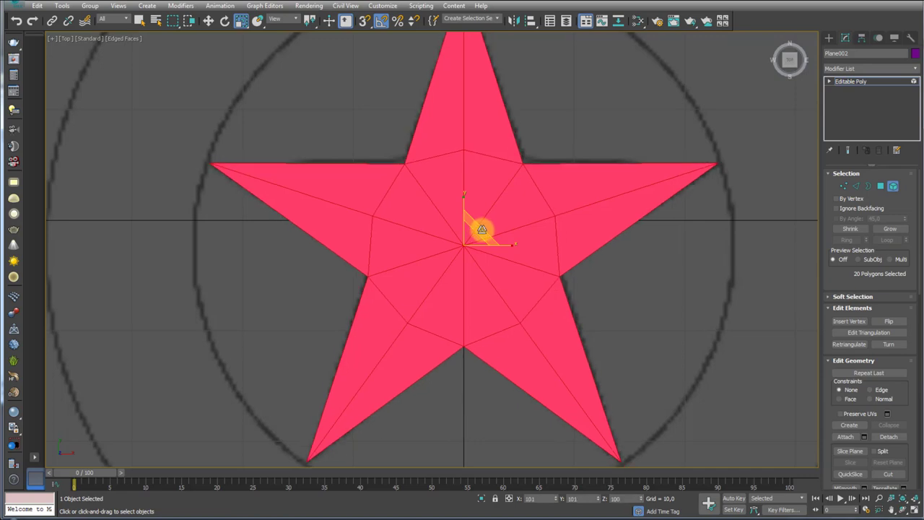
{"action": "left_click", "coordinate": [871, 81]}
{"action": "scroll", "coordinate": [614, 174], "scroll_direction": "down", "scroll_amount": 3}
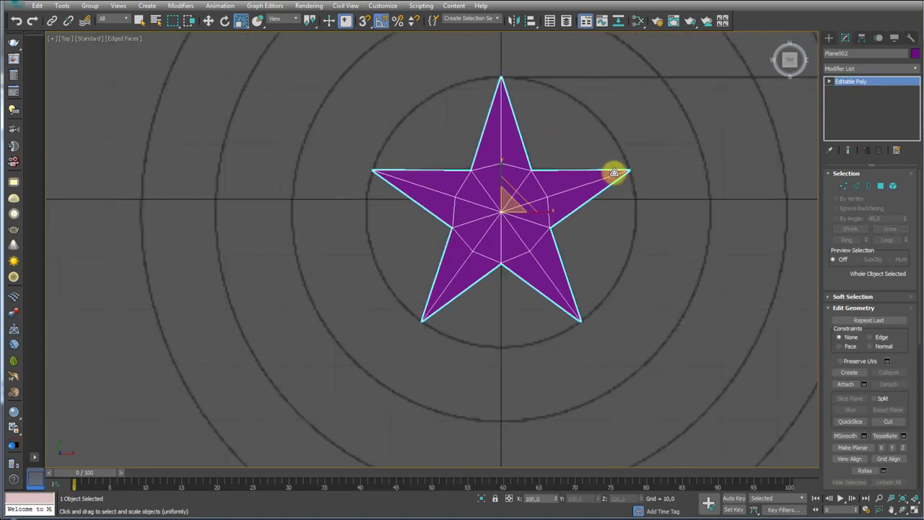
{"action": "left_click", "coordinate": [894, 186]}
{"action": "left_click", "coordinate": [559, 195]}
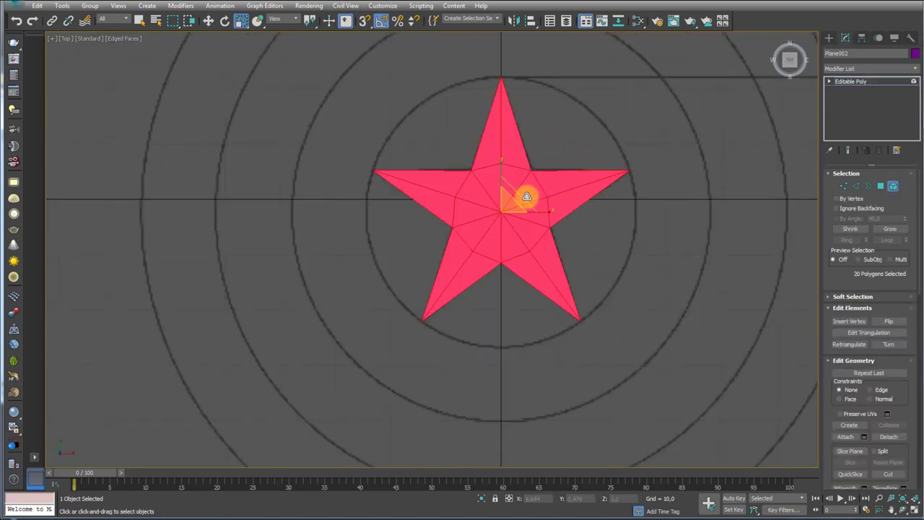
{"action": "left_click", "coordinate": [864, 81]}
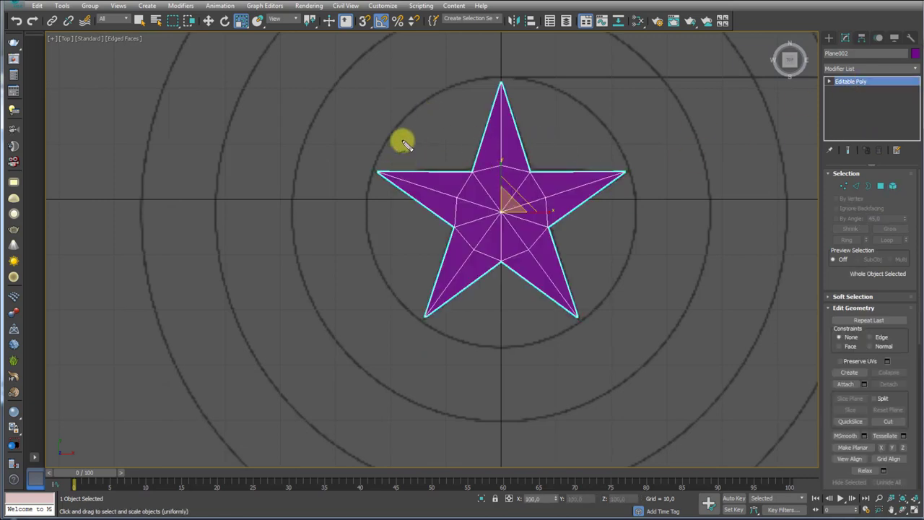
{"action": "left_click_drag", "start_coordinate": [433, 99], "coordinate": [630, 180]}
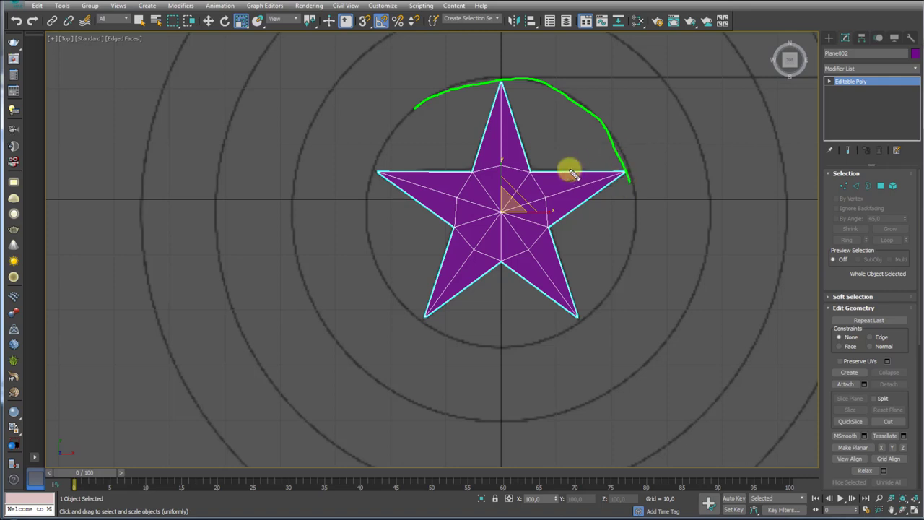
{"action": "left_click_drag", "start_coordinate": [528, 160], "coordinate": [573, 108]}
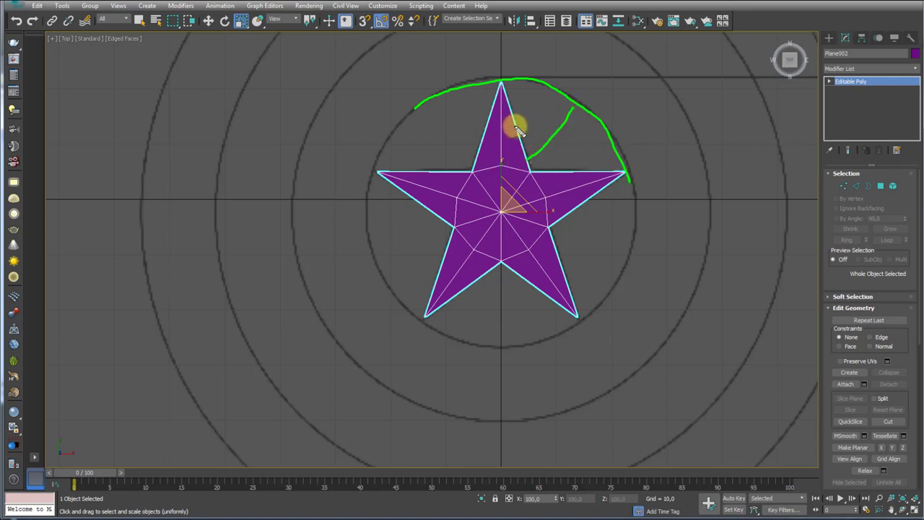
{"action": "left_click_drag", "start_coordinate": [517, 124], "coordinate": [538, 78]}
{"action": "left_click_drag", "start_coordinate": [570, 169], "coordinate": [600, 129]}
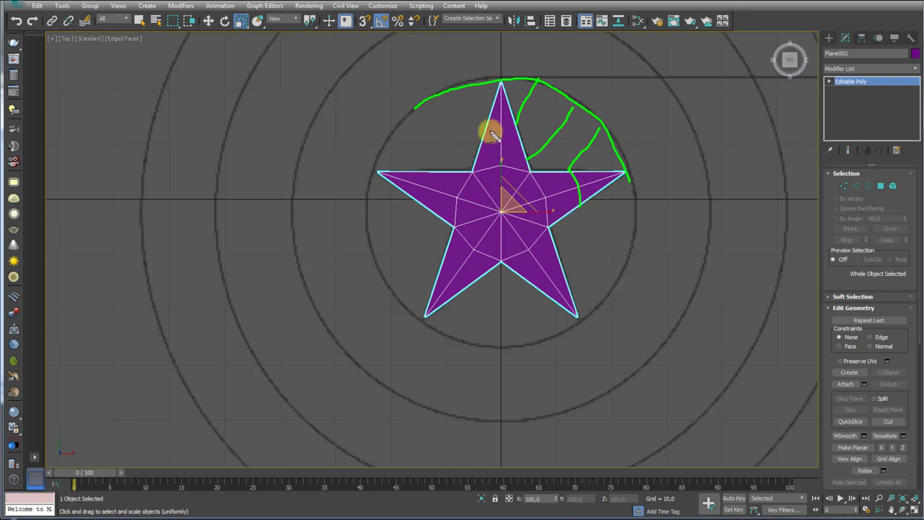
{"action": "left_click_drag", "start_coordinate": [458, 89], "coordinate": [483, 123]}
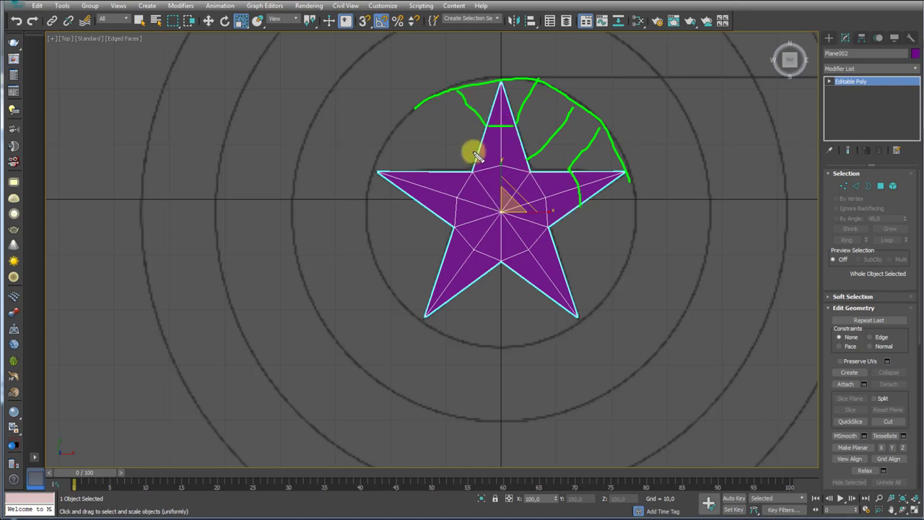
{"action": "left_click_drag", "start_coordinate": [468, 167], "coordinate": [423, 107]}
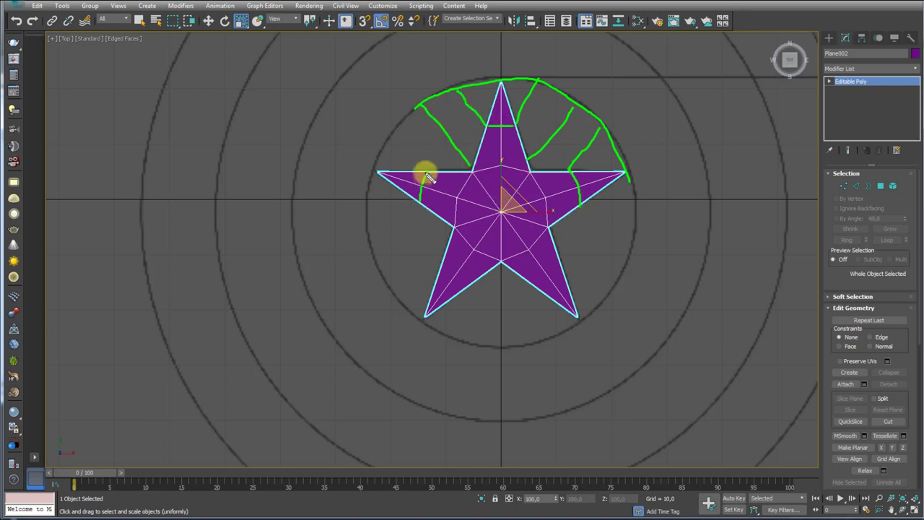
{"action": "left_click_drag", "start_coordinate": [428, 173], "coordinate": [380, 120]}
{"action": "key", "text": "Escape"}
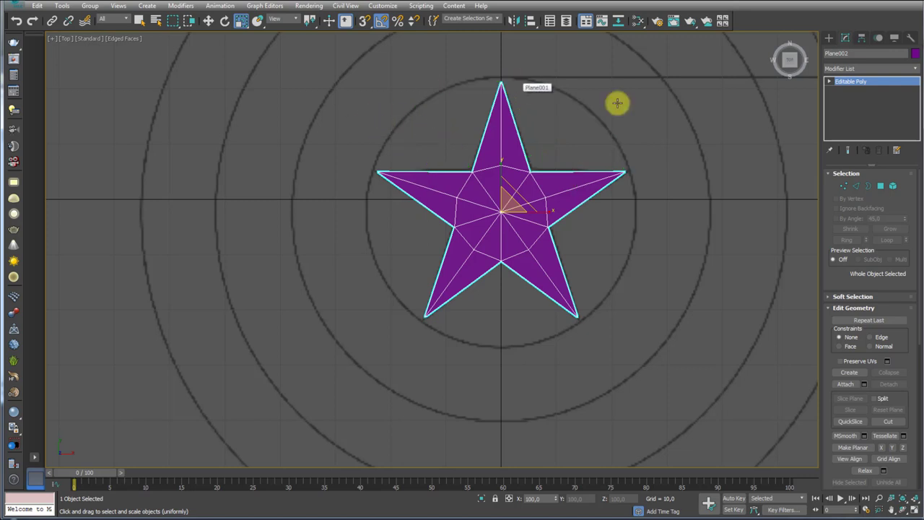
{"action": "key", "text": "2"}
- Select edges across all five arms and connect them with new edges
{"action": "mouse_move", "coordinate": [592, 148]}
{"action": "left_mouse_down"}
{"action": "mouse_move", "coordinate": [588, 239]}
{"action": "mouse_move", "coordinate": [541, 301]}
{"action": "left_mouse_up"}
{"action": "left_click_drag", "start_coordinate": [421, 288], "coordinate": [418, 285], "text": "ctrl"}
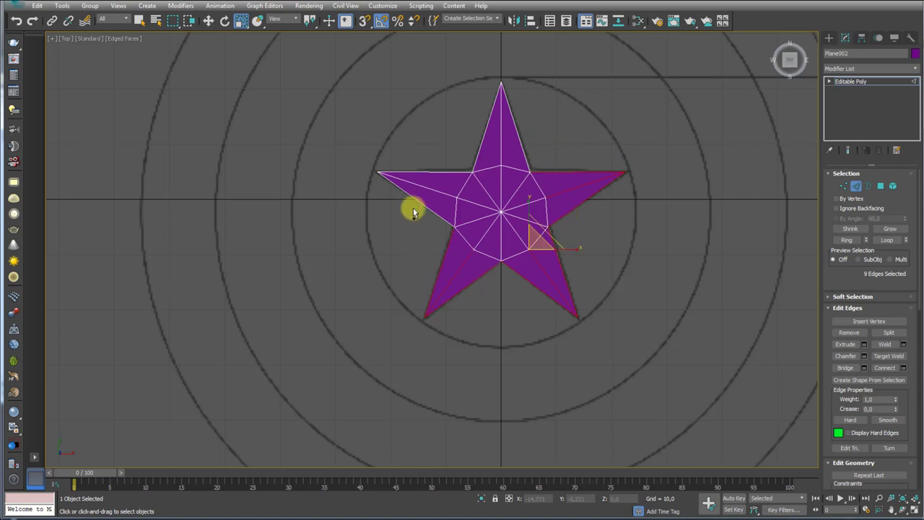
{"action": "left_click_drag", "start_coordinate": [415, 157], "coordinate": [462, 210], "text": "ctrl"}
{"action": "left_click_drag", "start_coordinate": [442, 123], "coordinate": [524, 131], "text": "ctrl"}
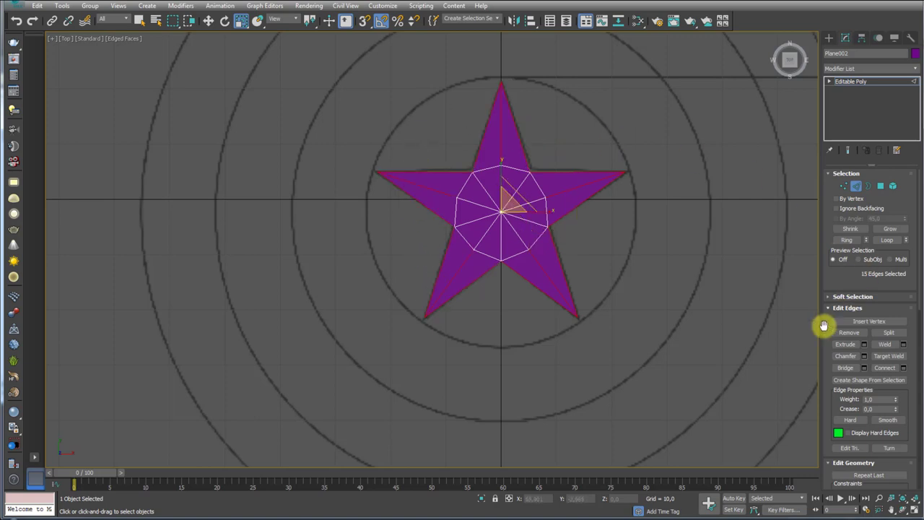
{"action": "left_click", "coordinate": [887, 369]}
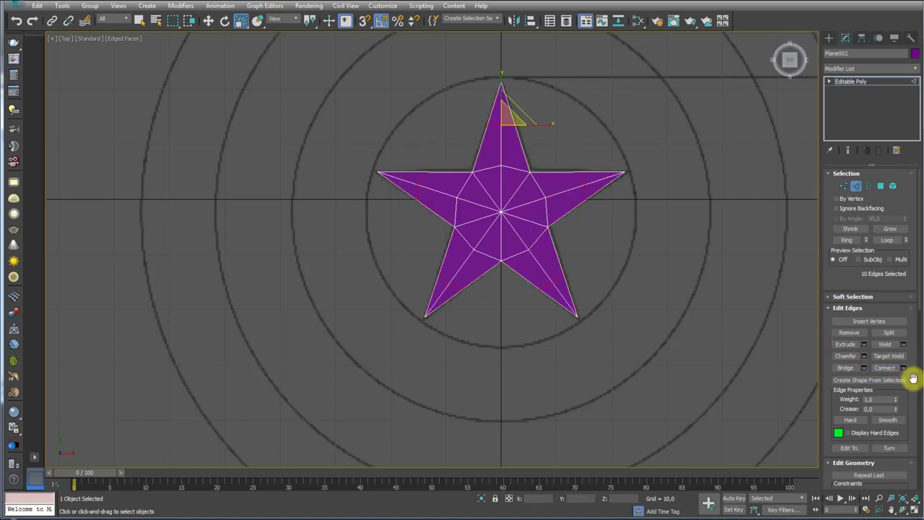
- Try enlarging the star's border outward, undo it, and select the star element
{"action": "left_click", "coordinate": [869, 187]}
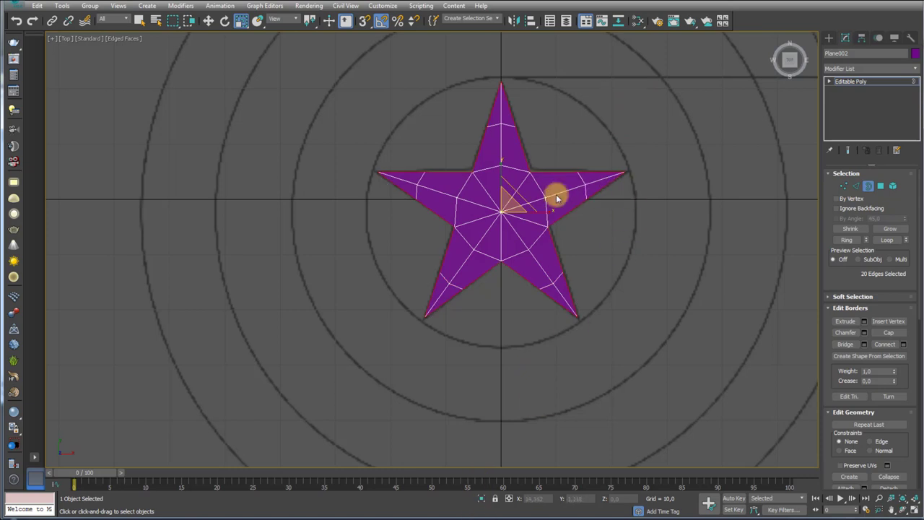
{"action": "left_click_drag", "start_coordinate": [523, 196], "coordinate": [547, 186], "text": "shift"}
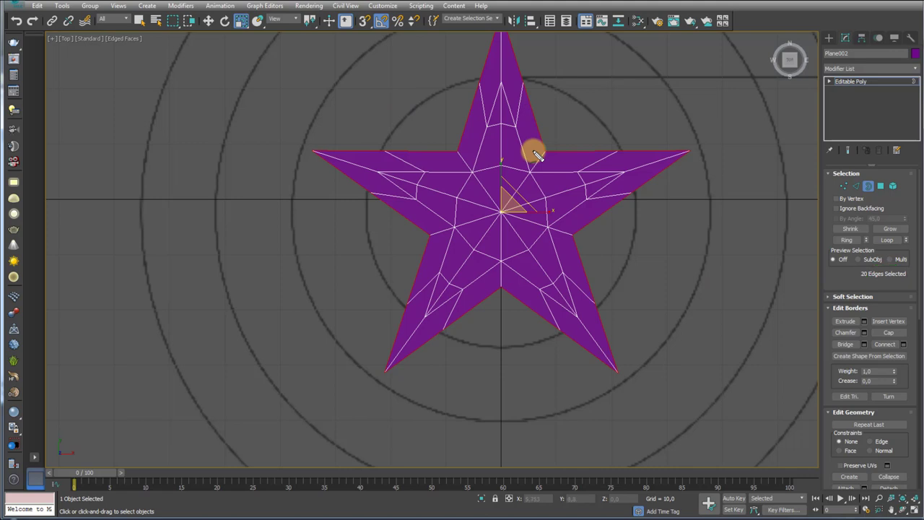
{"action": "middle_click_drag", "start_coordinate": [582, 210], "coordinate": [566, 215]}
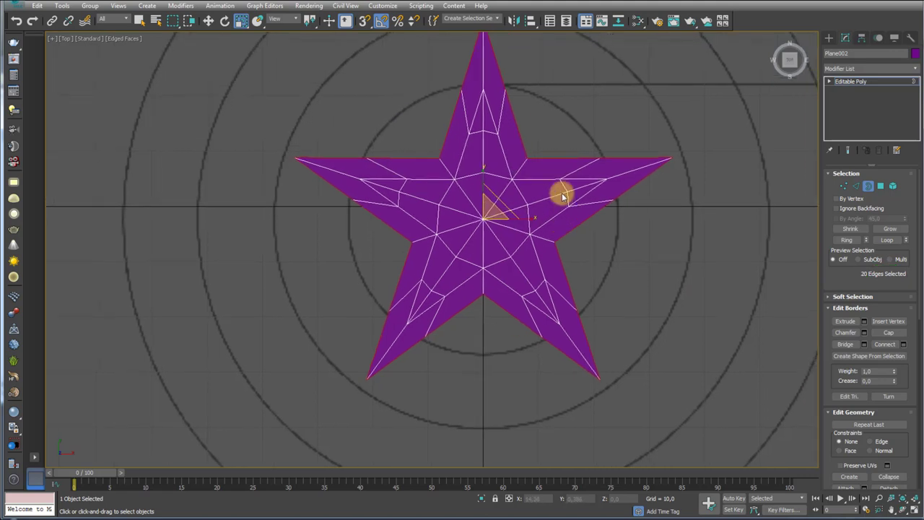
{"action": "key", "text": "ctrl+z"}
{"action": "left_click", "coordinate": [894, 187]}
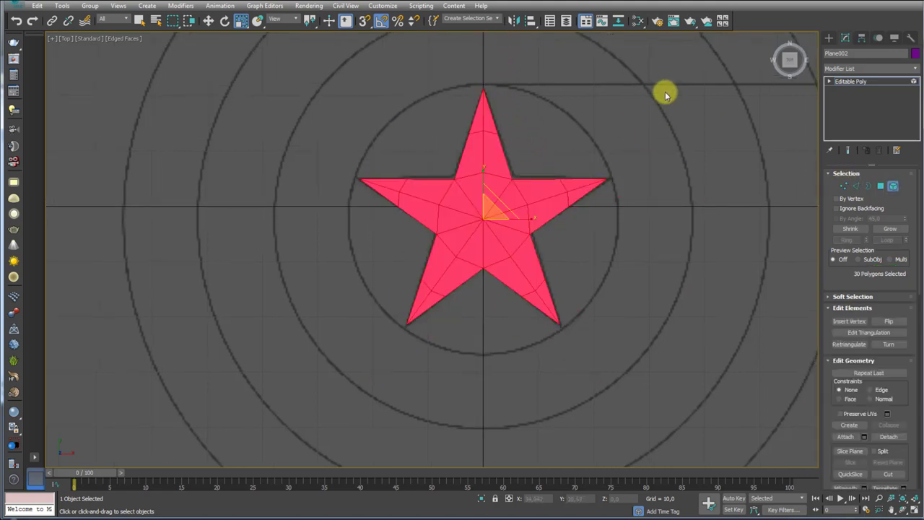
- Tessellate the star into finer polygons and check its 40-edge open border
{"action": "mouse_move", "coordinate": [910, 413]}
{"action": "left_mouse_down"}
{"action": "mouse_move", "coordinate": [914, 224]}
{"action": "mouse_move", "coordinate": [902, 157]}
{"action": "left_mouse_up"}
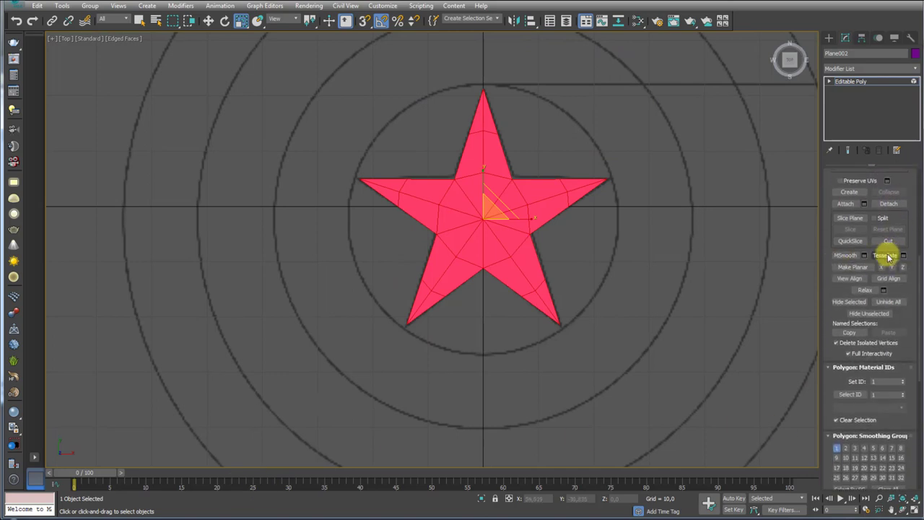
{"action": "left_click", "coordinate": [886, 256]}
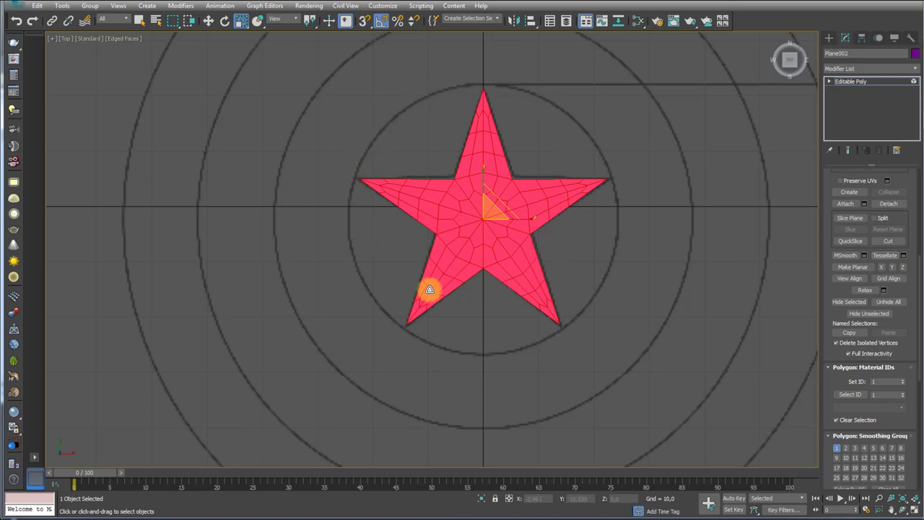
{"action": "left_click", "coordinate": [859, 80]}
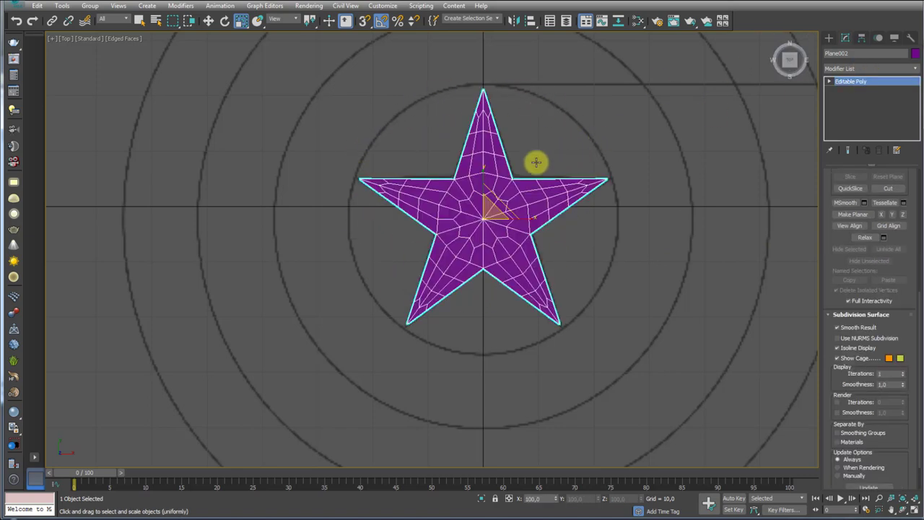
{"action": "scroll", "coordinate": [825, 203], "scroll_direction": "up", "scroll_amount": 5}
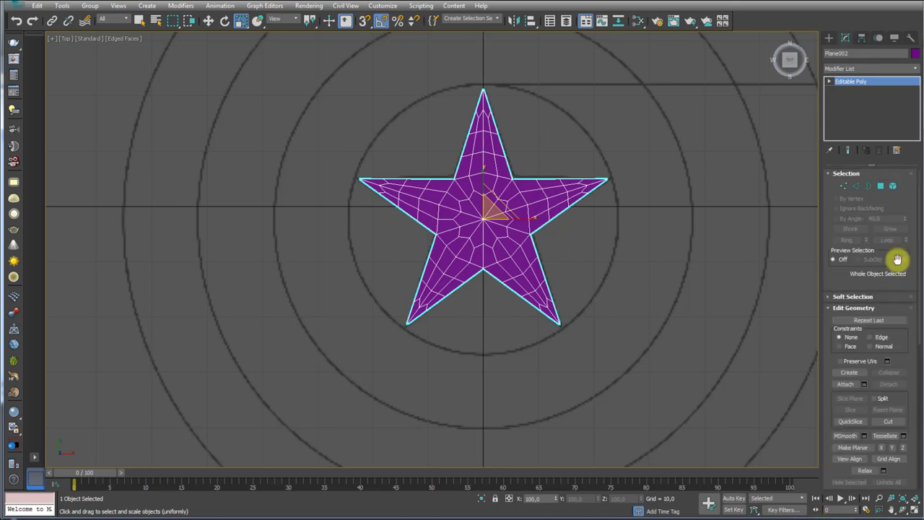
{"action": "left_click", "coordinate": [870, 186]}
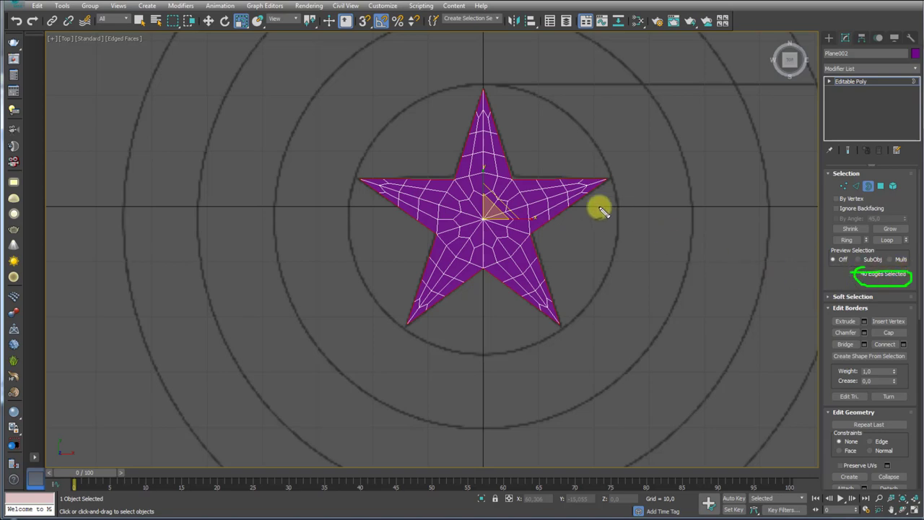
{"action": "scroll", "coordinate": [559, 195], "scroll_direction": "up", "scroll_amount": 5}
{"action": "scroll", "coordinate": [462, 172], "scroll_direction": "down", "scroll_amount": 3}
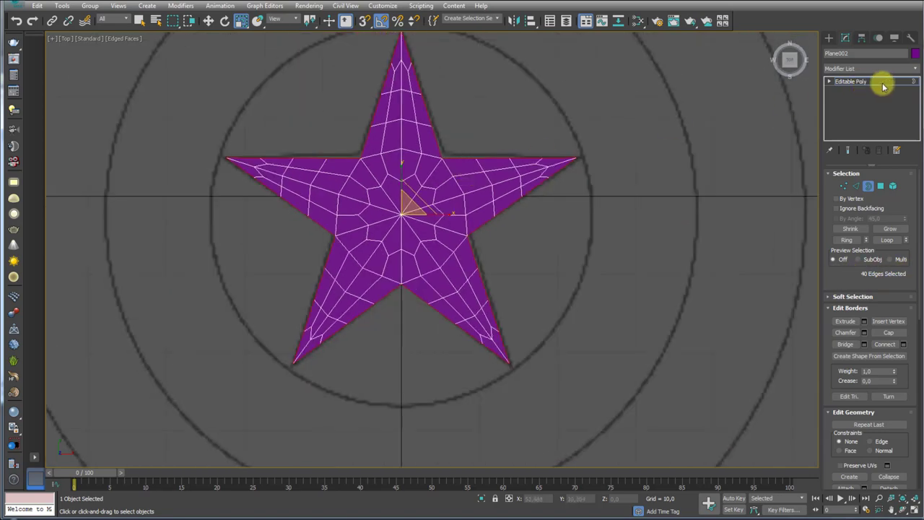
{"action": "left_click", "coordinate": [852, 81]}
{"action": "scroll", "coordinate": [510, 184], "scroll_direction": "down", "scroll_amount": 3}
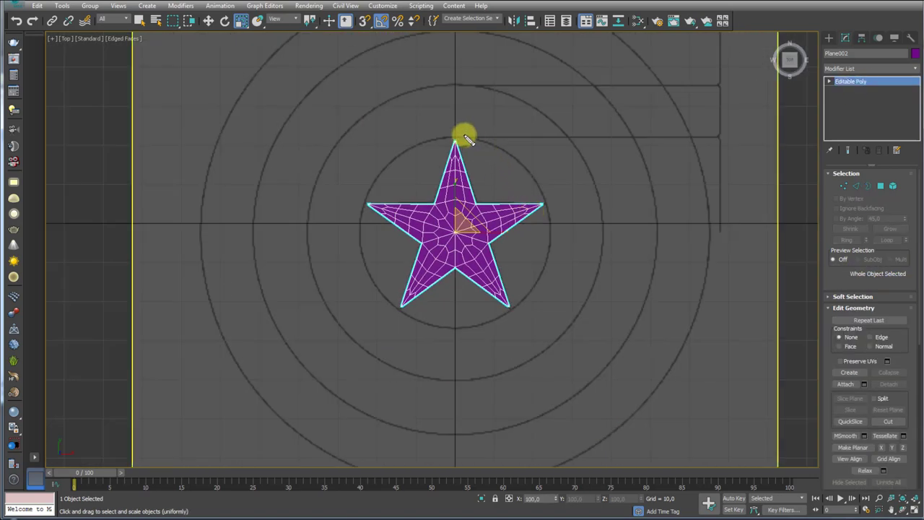
- Draw a cylinder base of radius 19.595 to the right of the shield plane
{"action": "mouse_move", "coordinate": [457, 136]}
{"action": "left_mouse_down"}
{"action": "mouse_move", "coordinate": [392, 151]}
{"action": "mouse_move", "coordinate": [361, 202]}
{"action": "mouse_move", "coordinate": [367, 272]}
{"action": "mouse_move", "coordinate": [441, 334]}
{"action": "mouse_move", "coordinate": [528, 295]}
{"action": "mouse_move", "coordinate": [520, 149]}
{"action": "mouse_move", "coordinate": [472, 178]}
{"action": "left_mouse_up"}
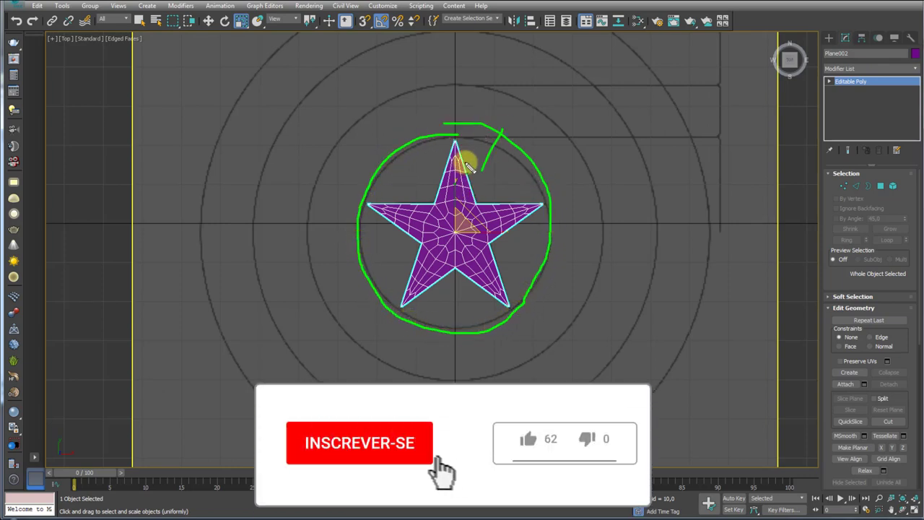
{"action": "left_click", "coordinate": [829, 38]}
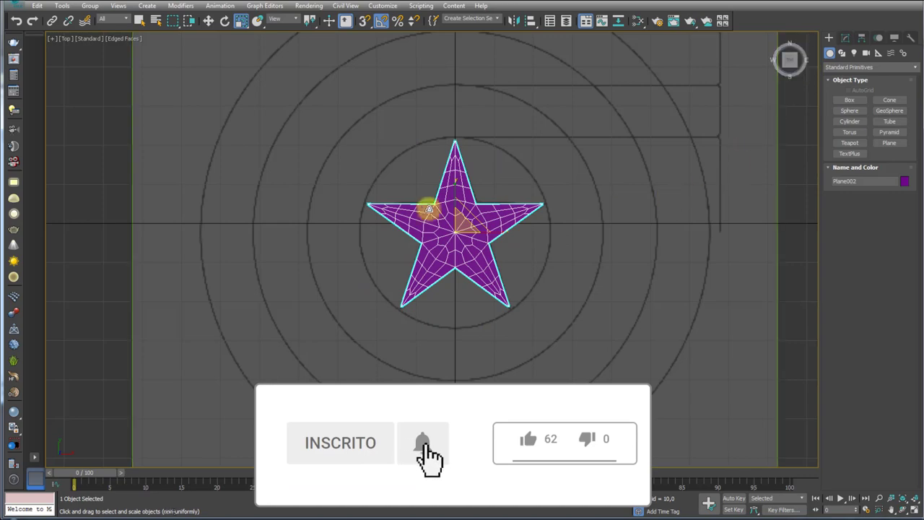
{"action": "scroll", "coordinate": [594, 217], "scroll_direction": "down", "scroll_amount": 5}
{"action": "mouse_move", "coordinate": [625, 221]}
{"action": "middle_mouse_down", "text": "alt"}
{"action": "mouse_move", "coordinate": [553, 223]}
{"action": "mouse_move", "coordinate": [532, 240]}
{"action": "middle_mouse_up", "text": "alt"}
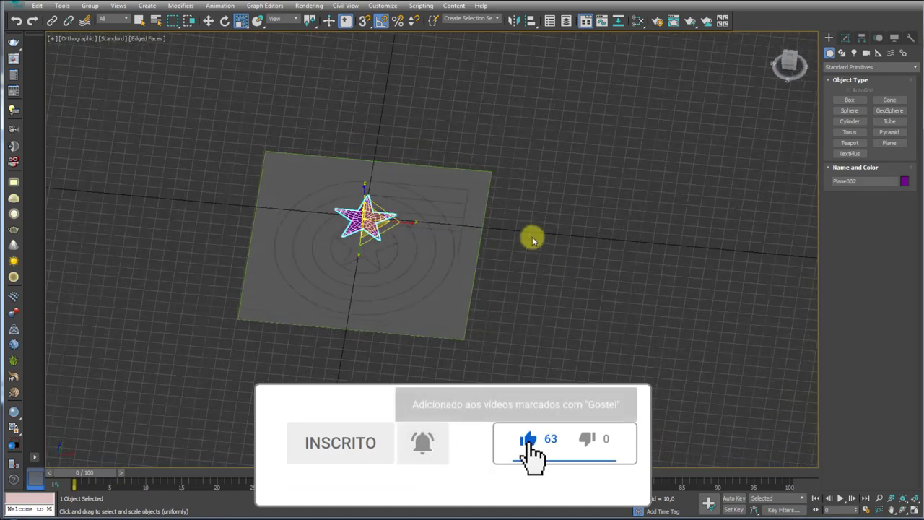
{"action": "left_click", "coordinate": [849, 122]}
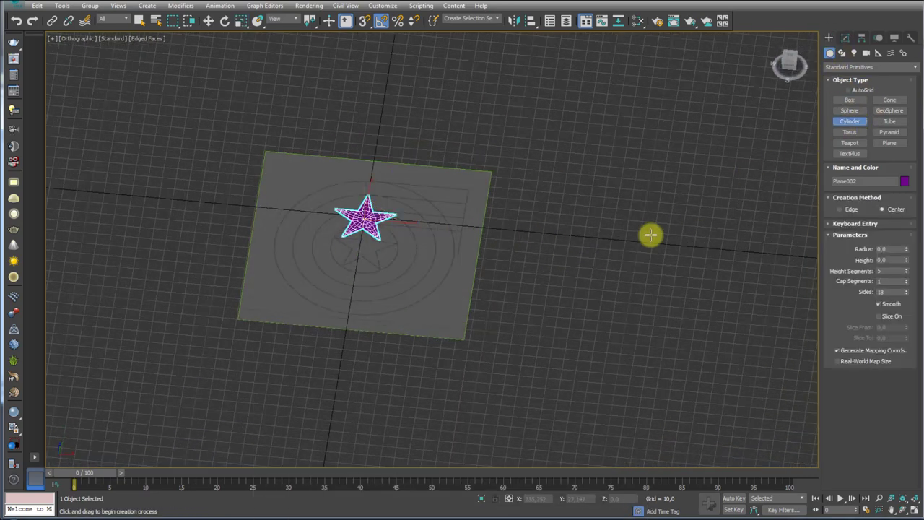
{"action": "left_click_drag", "start_coordinate": [557, 244], "coordinate": [582, 252]}
- Give the cylinder height 68.422 and 40 sides
{"action": "left_click", "coordinate": [586, 163]}
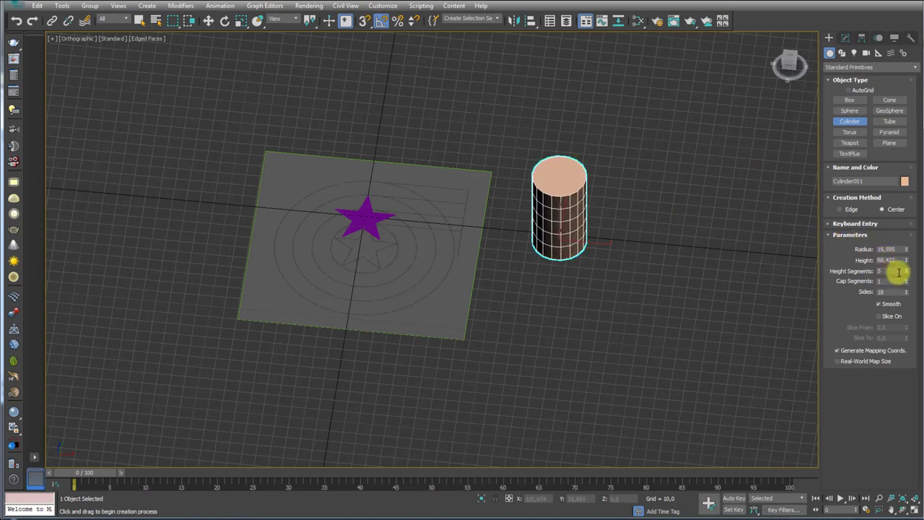
{"action": "type", "text": "1"}
{"action": "middle_click_drag", "start_coordinate": [596, 233], "coordinate": [633, 205]}
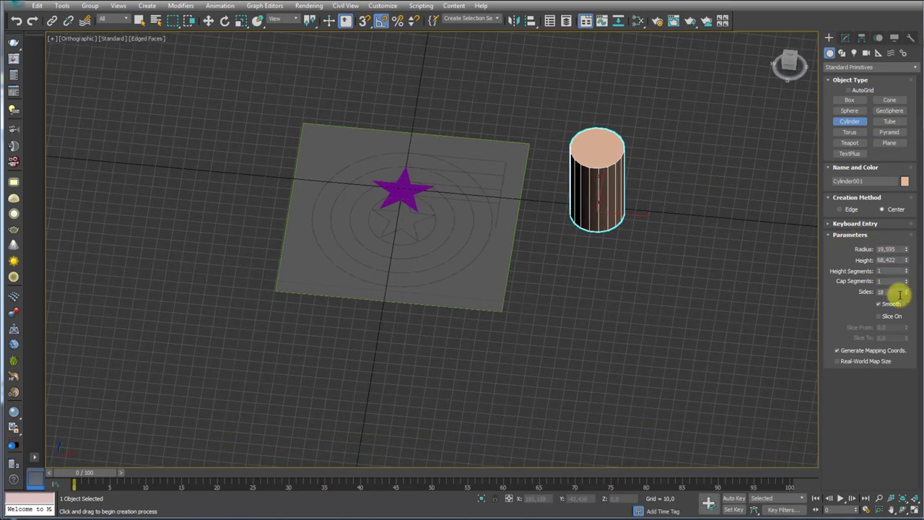
{"action": "type", "text": "40"}
{"action": "key", "text": "Return"}
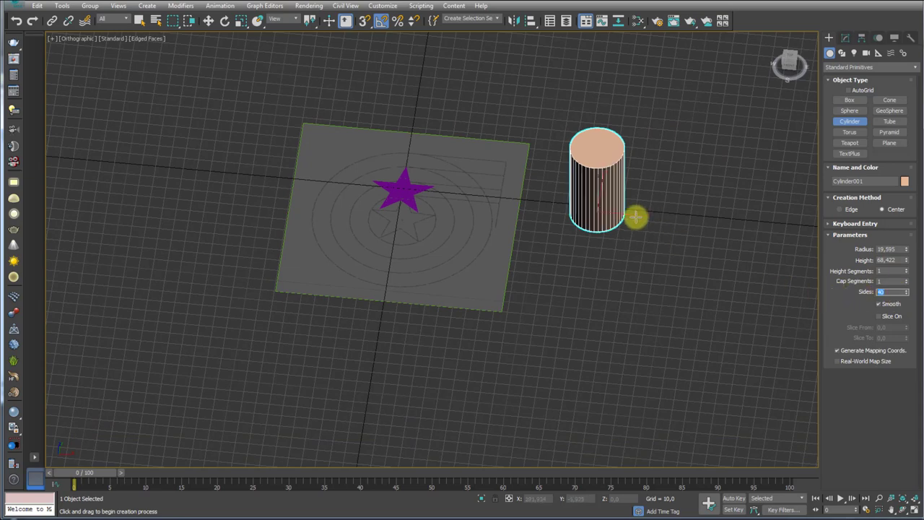
{"action": "scroll", "coordinate": [600, 197], "scroll_direction": "up", "scroll_amount": 3}
{"action": "scroll", "coordinate": [634, 192], "scroll_direction": "up", "scroll_amount": 2}
{"action": "scroll", "coordinate": [553, 192], "scroll_direction": "down", "scroll_amount": 5}
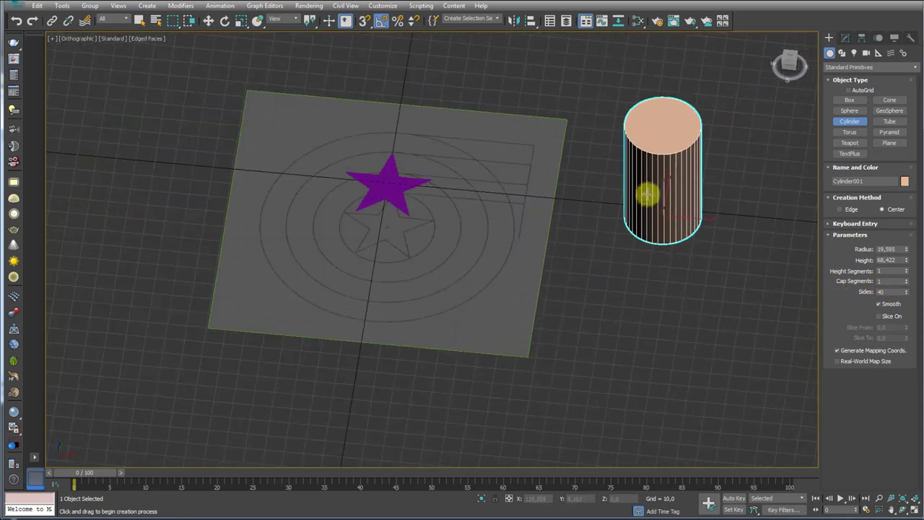
- Align the cylinder's pivot to the plane in X, Y and Z position
{"action": "left_click", "coordinate": [531, 24]}
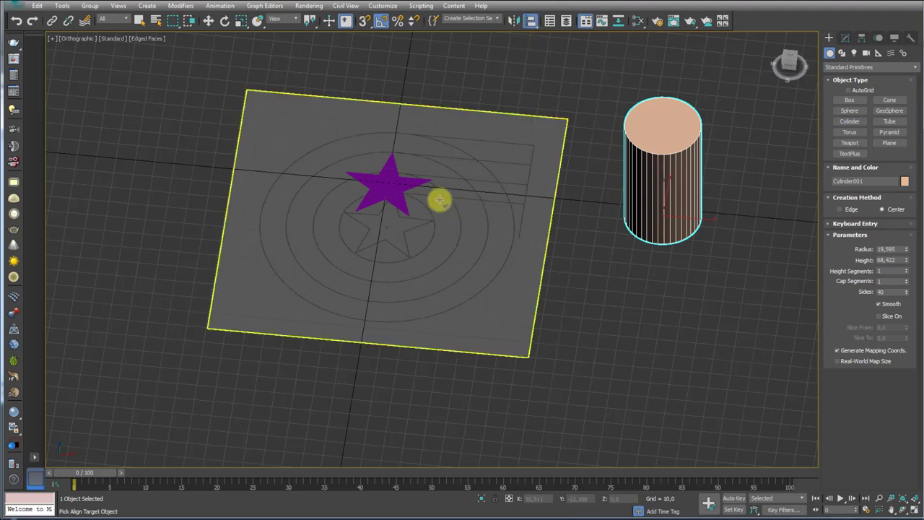
{"action": "left_click", "coordinate": [471, 229]}
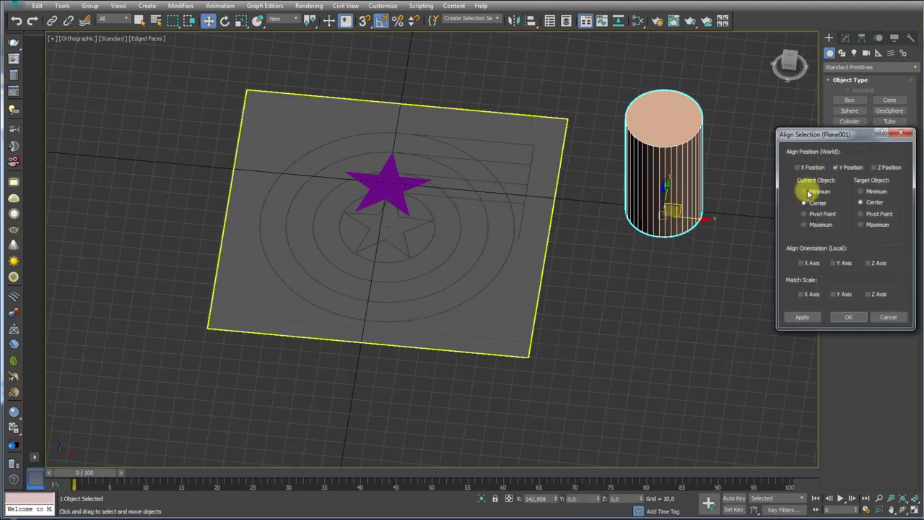
{"action": "left_click", "coordinate": [809, 170]}
{"action": "left_click", "coordinate": [875, 167]}
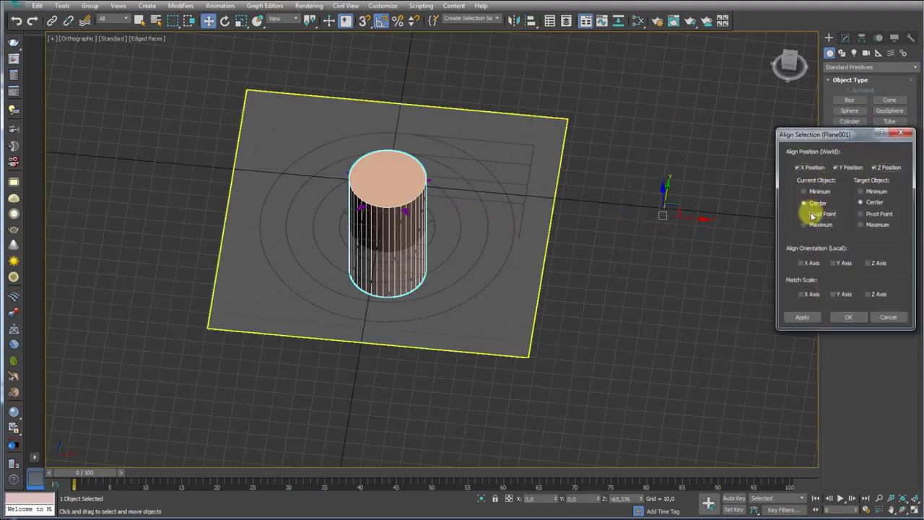
{"action": "left_click", "coordinate": [811, 214]}
{"action": "left_click", "coordinate": [849, 318]}
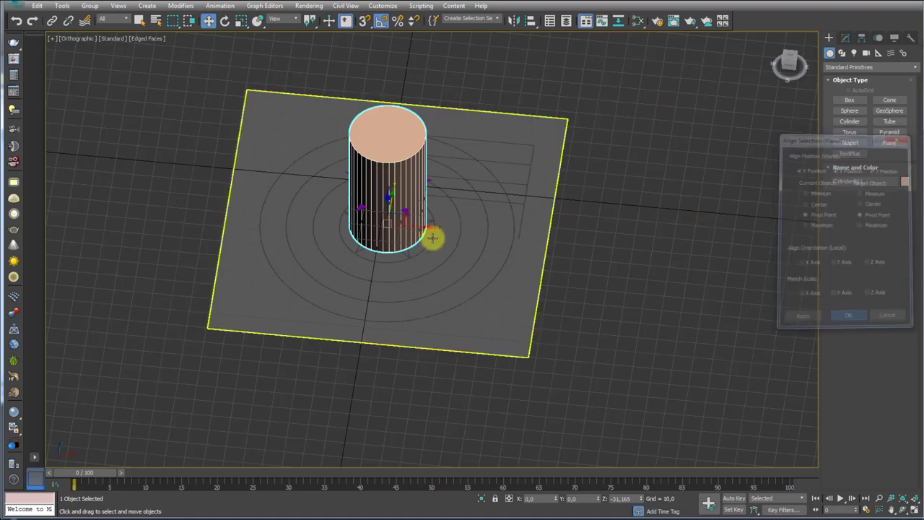
- Lift the cylinder above the plane and widen its radius to 25.865
{"action": "mouse_move", "coordinate": [434, 237]}
{"action": "middle_mouse_down", "text": "alt"}
{"action": "mouse_move", "coordinate": [477, 200]}
{"action": "mouse_move", "coordinate": [460, 254]}
{"action": "mouse_move", "coordinate": [439, 190]}
{"action": "middle_mouse_up", "text": "alt"}
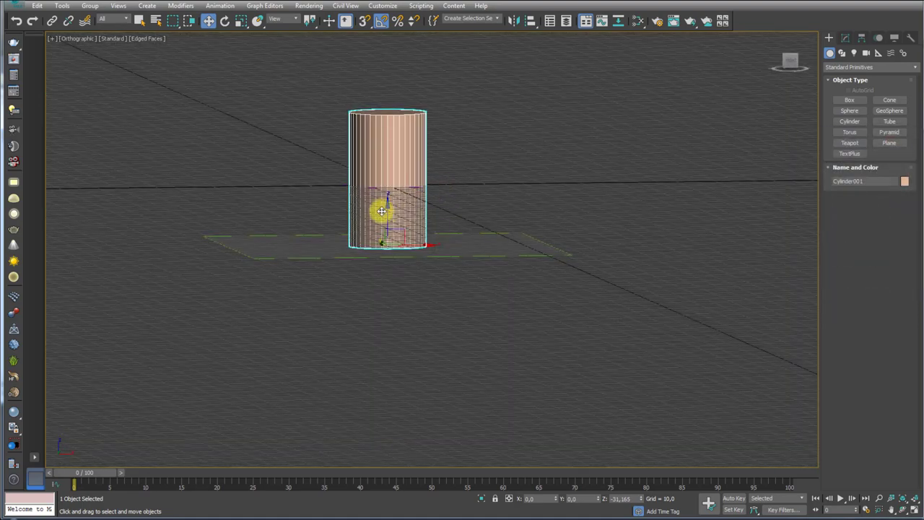
{"action": "mouse_move", "coordinate": [381, 211]}
{"action": "left_mouse_down"}
{"action": "mouse_move", "coordinate": [386, 140]}
{"action": "mouse_move", "coordinate": [393, 156]}
{"action": "left_mouse_up"}
{"action": "mouse_move", "coordinate": [392, 156]}
{"action": "middle_mouse_down", "text": "alt"}
{"action": "mouse_move", "coordinate": [423, 258]}
{"action": "mouse_move", "coordinate": [564, 188]}
{"action": "middle_mouse_up", "text": "alt"}
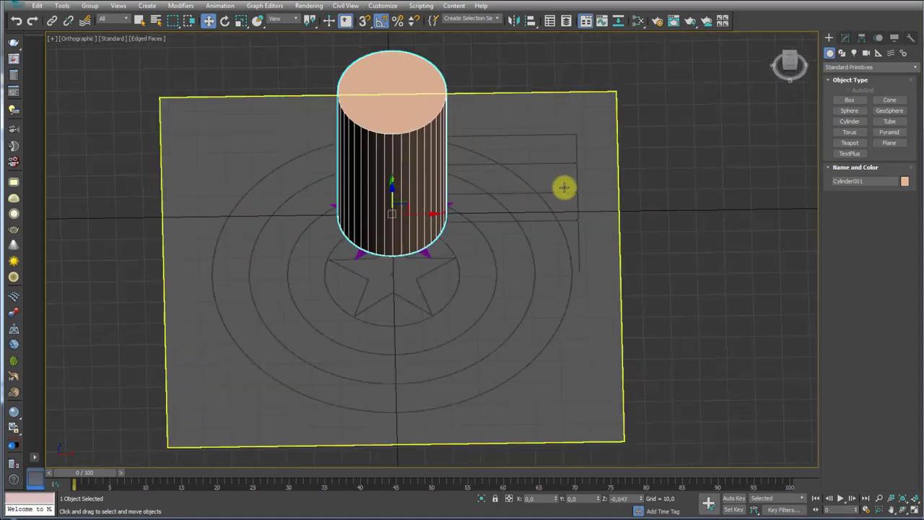
{"action": "left_click", "coordinate": [845, 38]}
{"action": "left_click_drag", "start_coordinate": [908, 189], "coordinate": [894, 167]}
{"action": "mouse_move", "coordinate": [505, 177]}
{"action": "middle_mouse_down", "text": "alt"}
{"action": "mouse_move", "coordinate": [426, 180]}
{"action": "mouse_move", "coordinate": [413, 144]}
{"action": "middle_mouse_up", "text": "alt"}
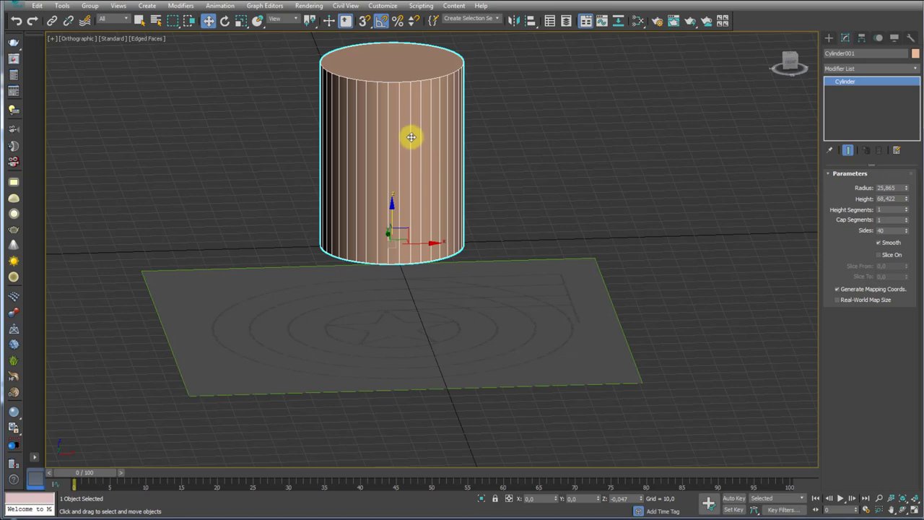
- Convert the cylinder to Editable Poly and delete all but its bottom cap
{"action": "right_click", "coordinate": [411, 137]}
{"action": "mouse_move", "coordinate": [433, 240]}
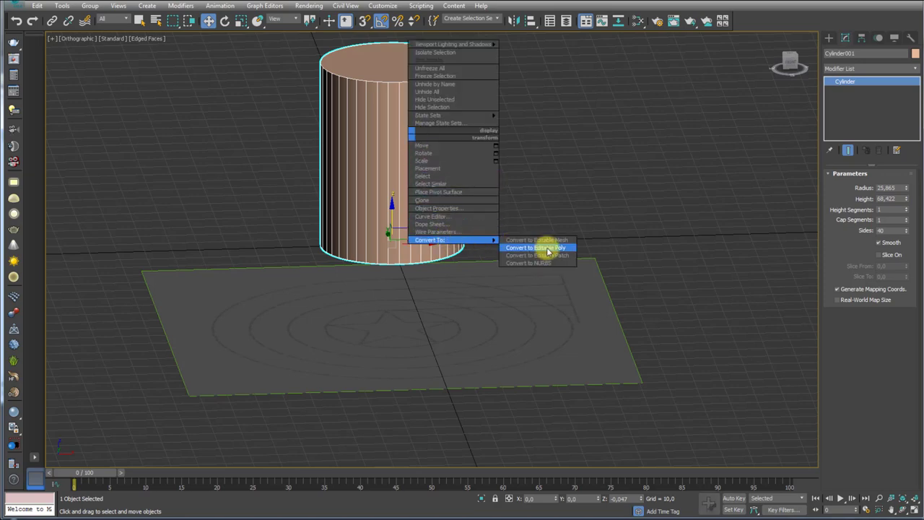
{"action": "left_click", "coordinate": [550, 250]}
{"action": "left_click", "coordinate": [880, 187]}
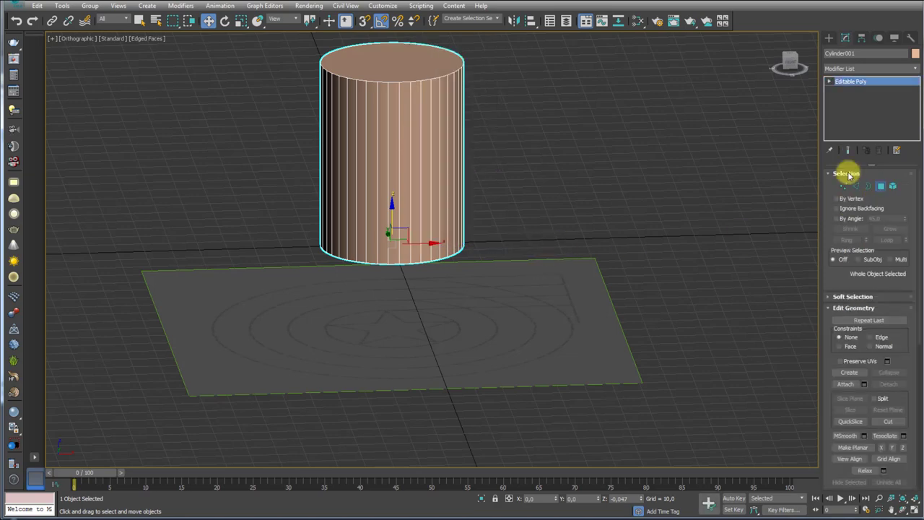
{"action": "middle_click_drag", "start_coordinate": [531, 65], "coordinate": [534, 141]}
{"action": "left_click_drag", "start_coordinate": [582, 91], "coordinate": [155, 247]}
{"action": "key", "text": "Delete"}
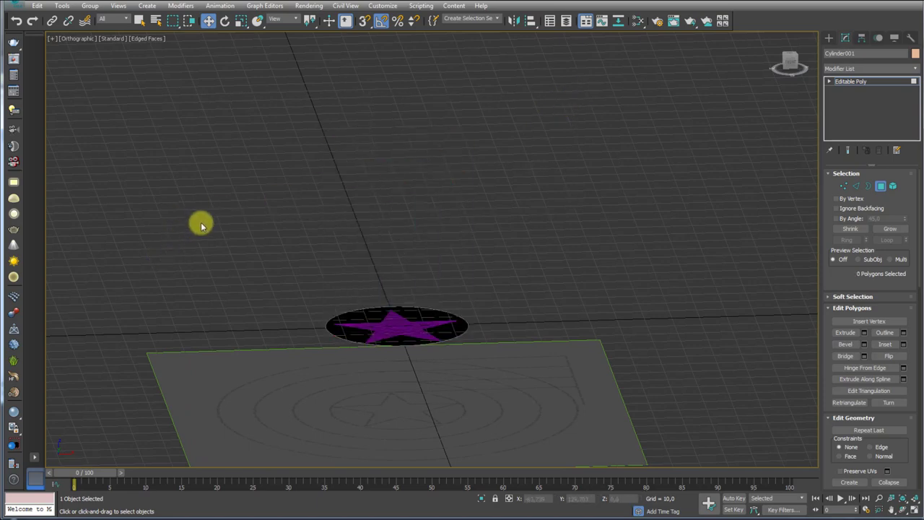
- In Top view, move the remaining cap disc slightly down under the star
{"action": "left_click", "coordinate": [420, 353]}
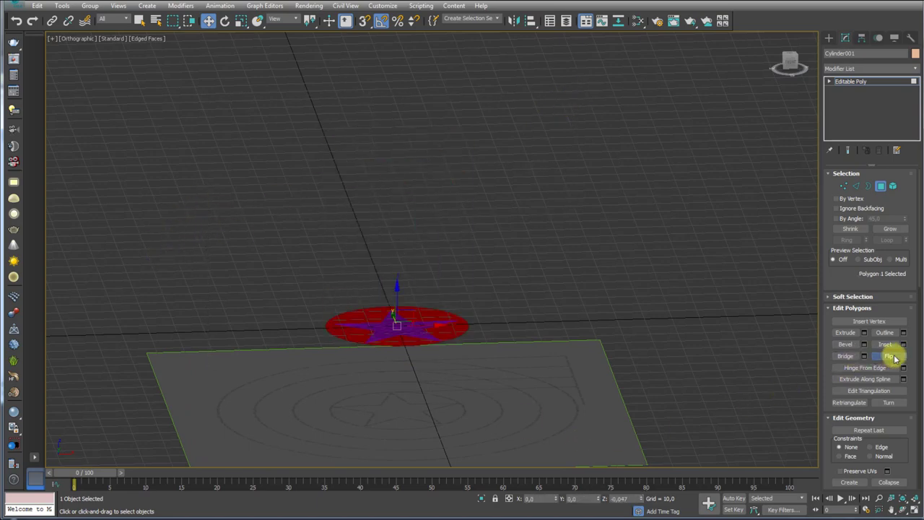
{"action": "mouse_move", "coordinate": [722, 332]}
{"action": "middle_mouse_down", "text": "alt"}
{"action": "mouse_move", "coordinate": [563, 308]}
{"action": "mouse_move", "coordinate": [652, 200]}
{"action": "middle_mouse_up", "text": "alt"}
{"action": "scroll", "coordinate": [513, 132], "scroll_direction": "up", "scroll_amount": 4}
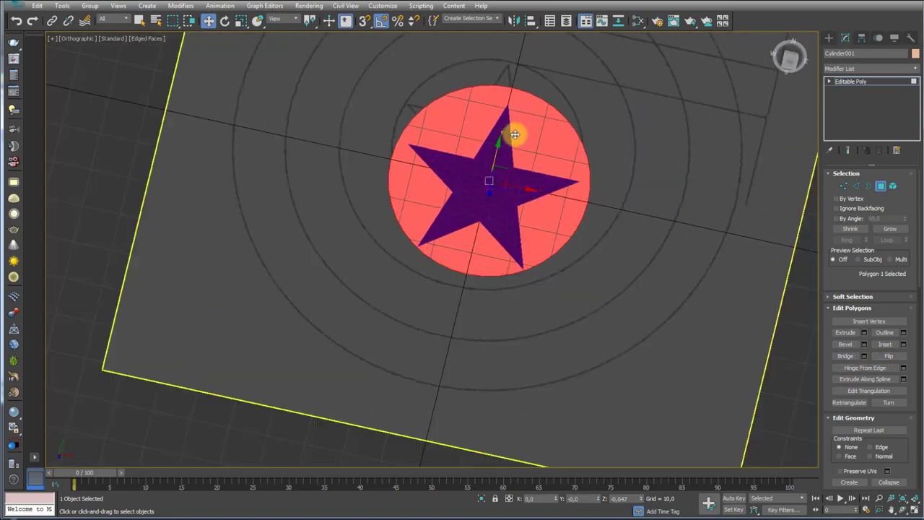
{"action": "scroll", "coordinate": [515, 135], "scroll_direction": "down", "scroll_amount": 2}
{"action": "mouse_move", "coordinate": [531, 176]}
{"action": "middle_mouse_down", "text": "alt"}
{"action": "mouse_move", "coordinate": [535, 157]}
{"action": "mouse_move", "coordinate": [447, 157]}
{"action": "middle_mouse_up", "text": "alt"}
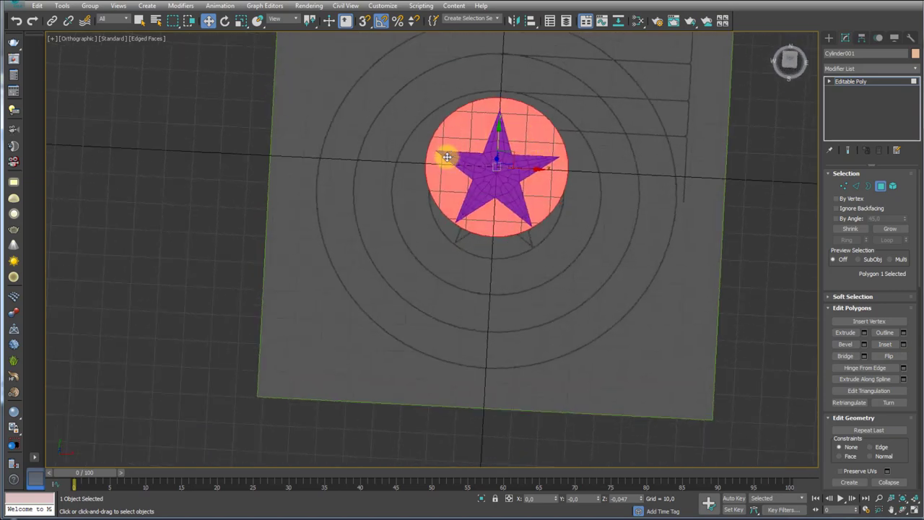
{"action": "left_click", "coordinate": [859, 81]}
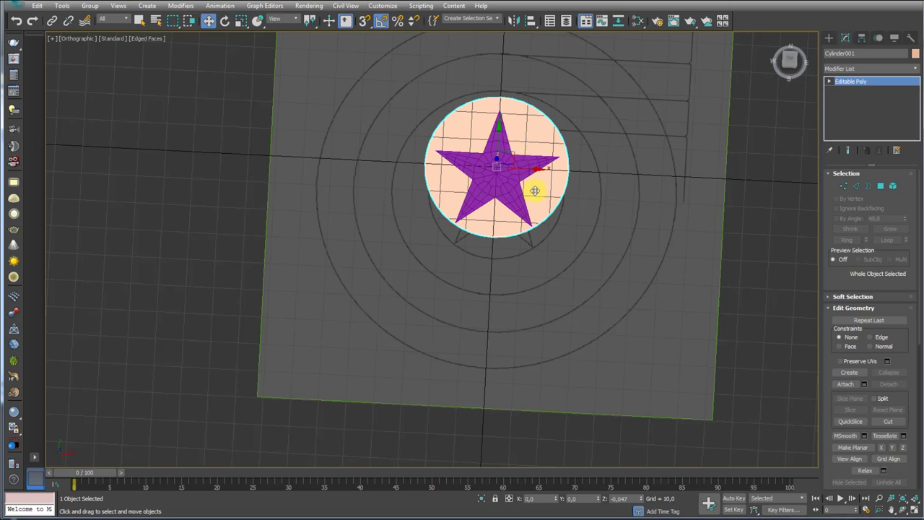
{"action": "key", "text": "t"}
{"action": "scroll", "coordinate": [439, 209], "scroll_direction": "up", "scroll_amount": 5}
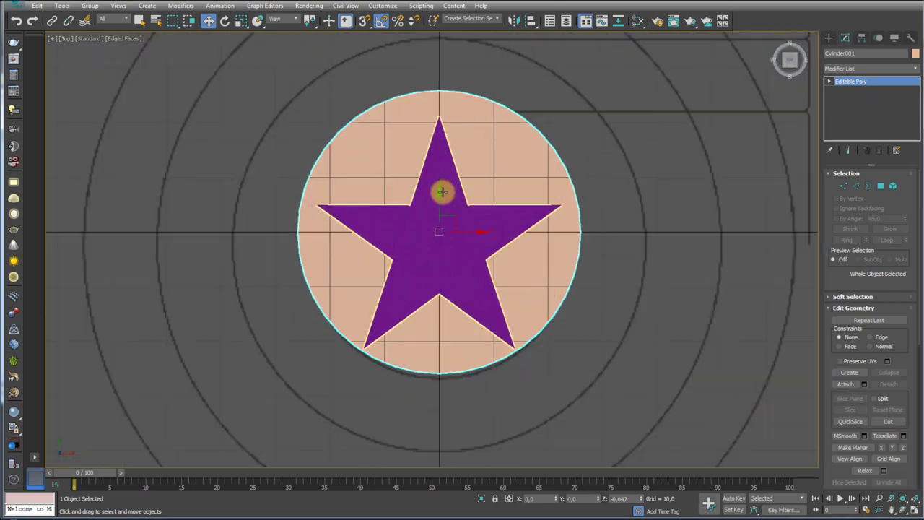
{"action": "left_click_drag", "start_coordinate": [438, 204], "coordinate": [446, 218]}
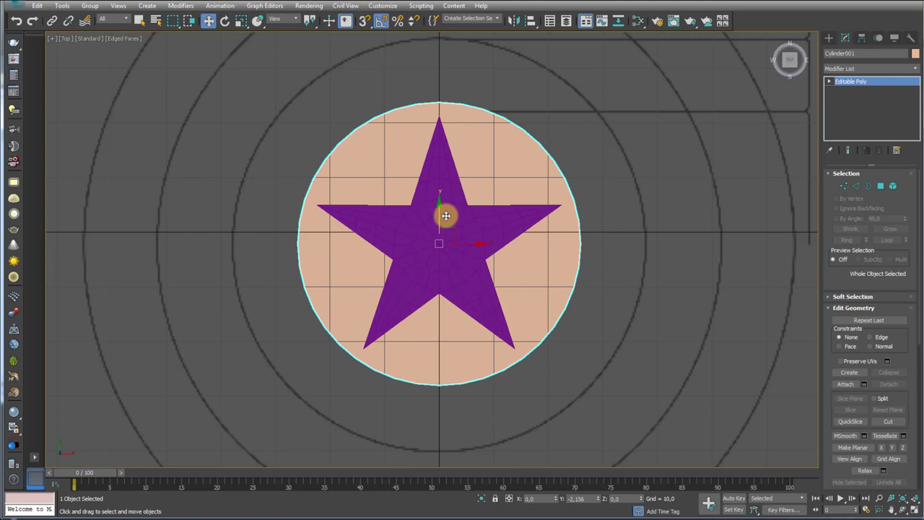
- Scale the cap element to 90% and nudge it to centre under the star
{"action": "left_click", "coordinate": [893, 188]}
{"action": "left_click", "coordinate": [553, 197]}
{"action": "key", "text": "r"}
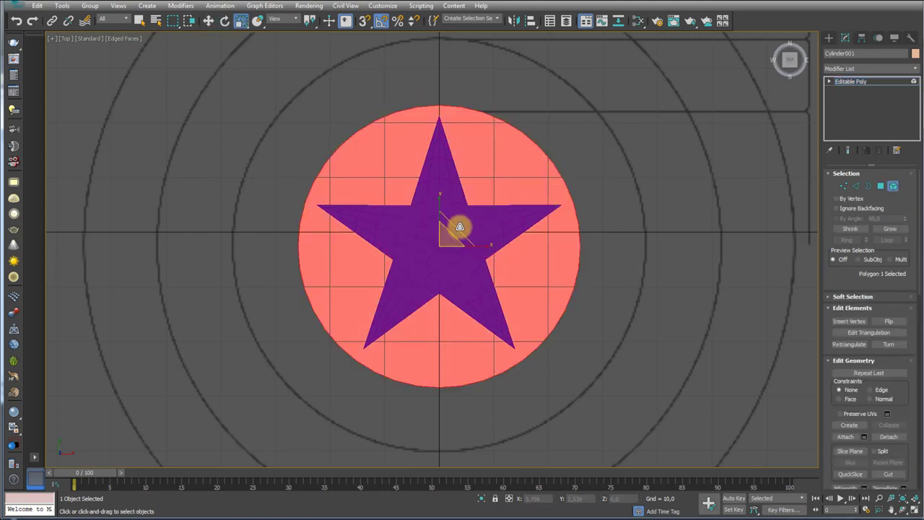
{"action": "left_click_drag", "start_coordinate": [451, 230], "coordinate": [456, 231]}
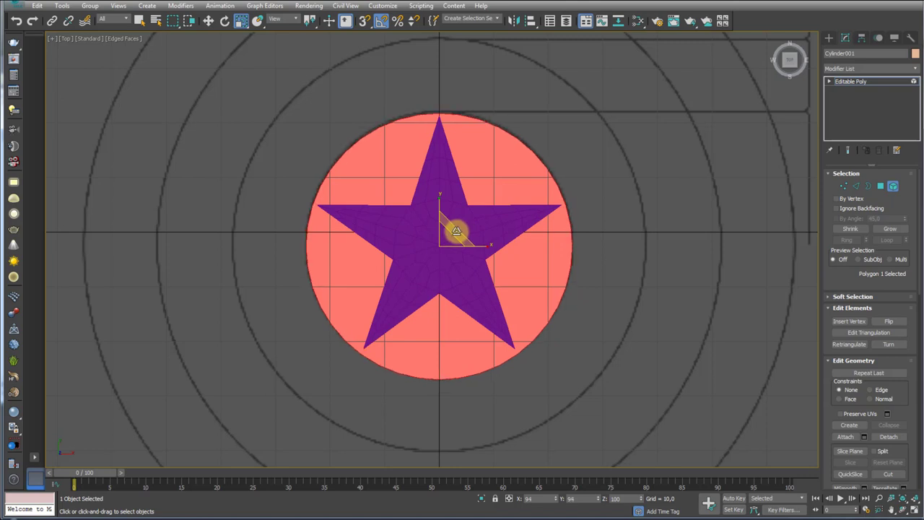
{"action": "left_click", "coordinate": [850, 81]}
{"action": "key", "text": "w"}
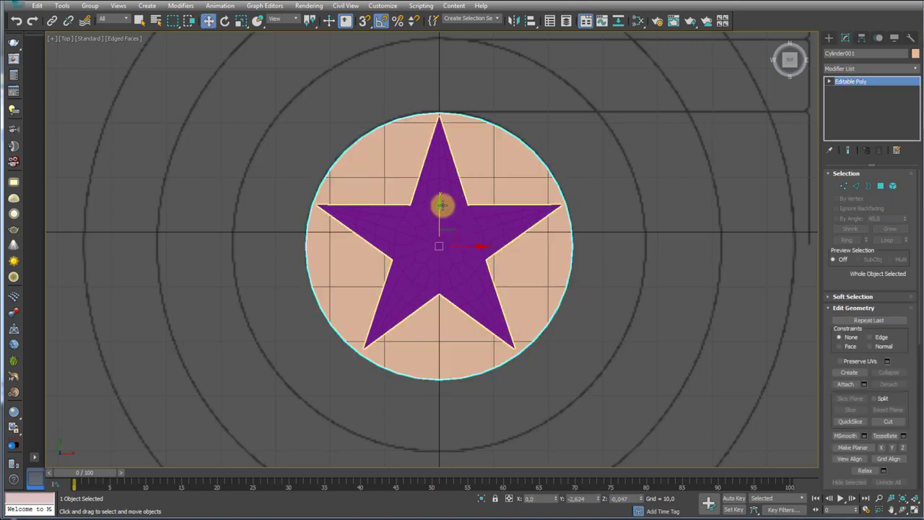
{"action": "left_click_drag", "start_coordinate": [440, 208], "coordinate": [438, 209]}
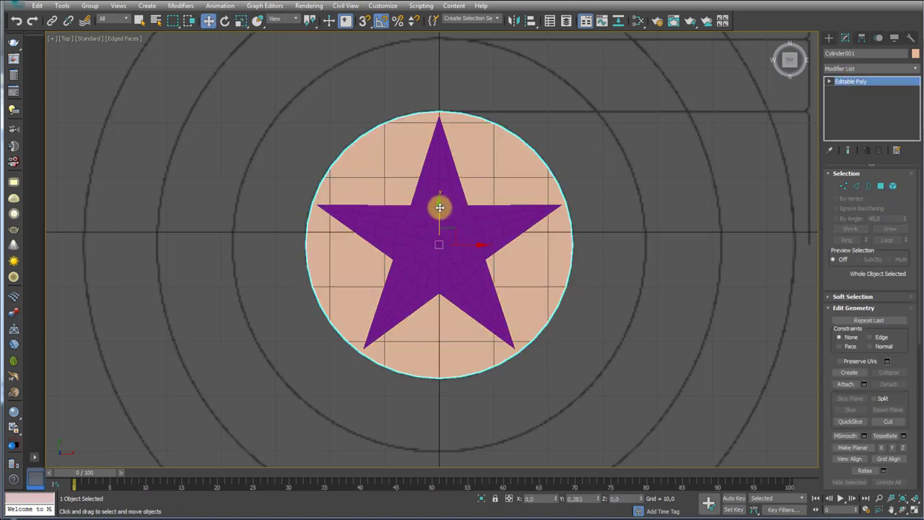
{"action": "left_click", "coordinate": [868, 187]}
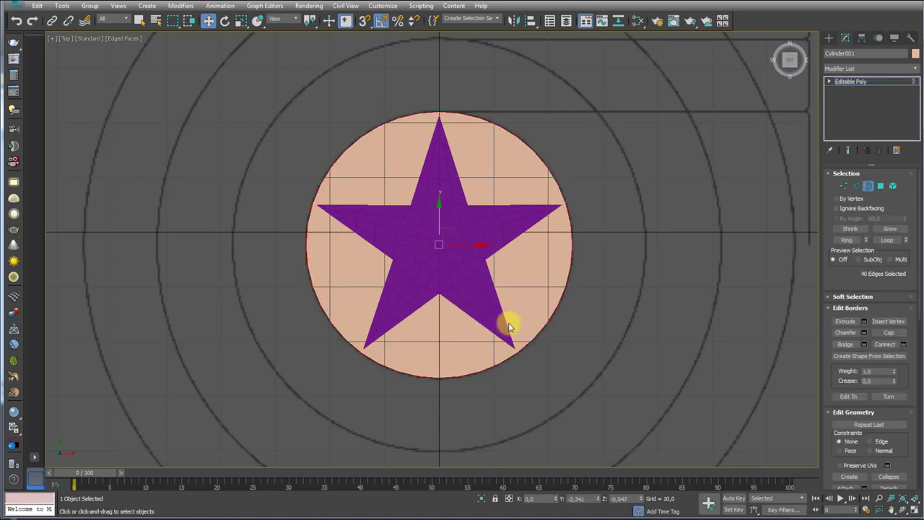
- Grow a ring outward from the cap's rim and delete the inner cap polygon
{"action": "key", "text": "r"}
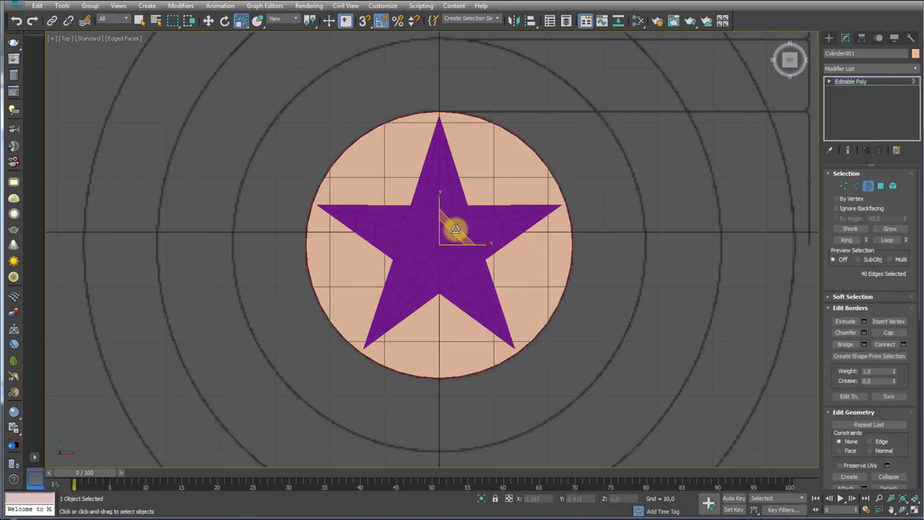
{"action": "left_click_drag", "start_coordinate": [456, 229], "coordinate": [473, 214]}
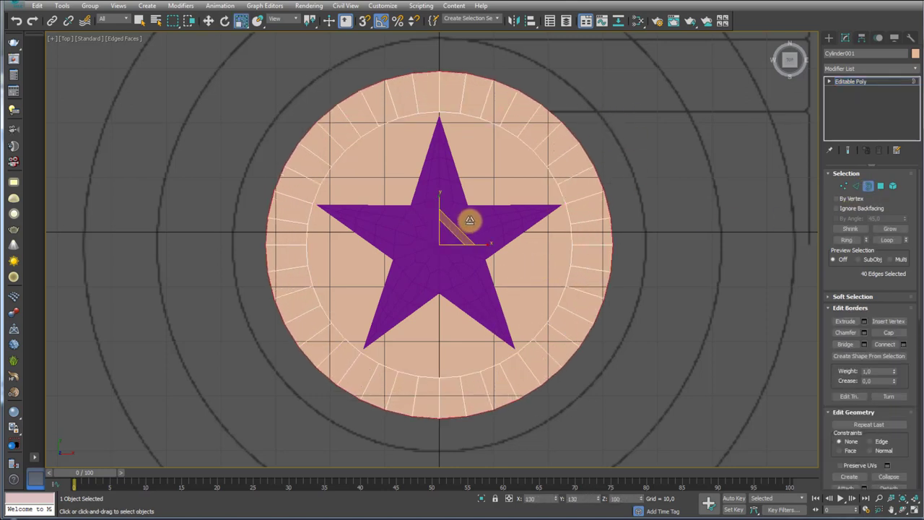
{"action": "left_click", "coordinate": [879, 186]}
{"action": "key", "text": "Delete"}
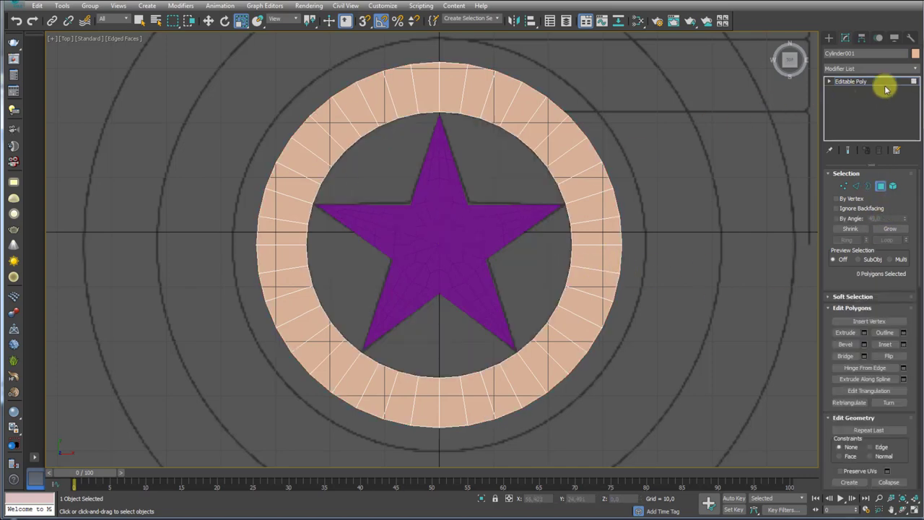
- Attach the ring to the star mesh
{"action": "left_click", "coordinate": [871, 82]}
{"action": "left_click", "coordinate": [479, 219]}
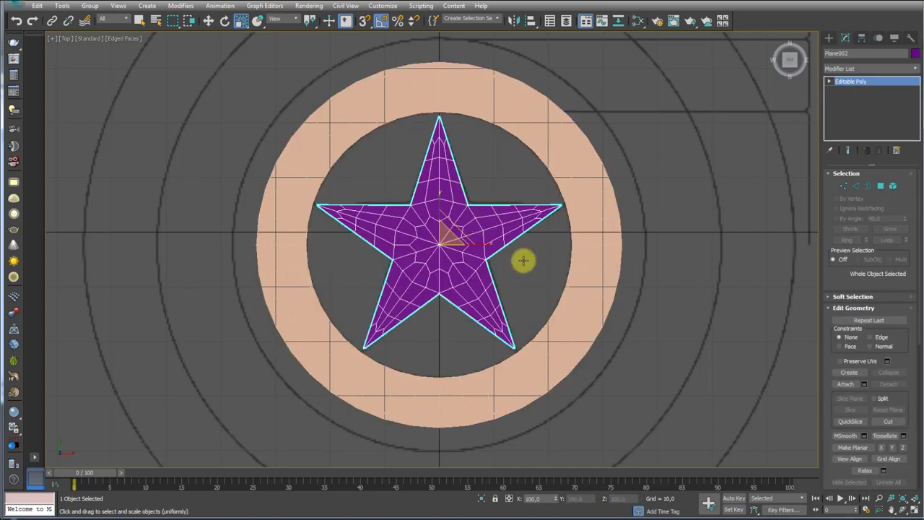
{"action": "middle_click_drag", "start_coordinate": [524, 260], "coordinate": [517, 199], "text": "alt"}
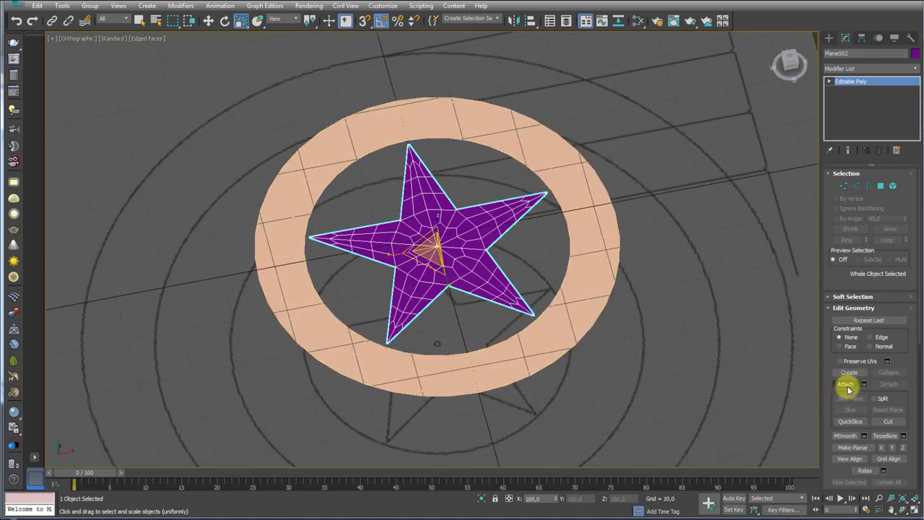
{"action": "left_click", "coordinate": [848, 386]}
{"action": "left_click", "coordinate": [554, 160]}
{"action": "key", "text": "w"}
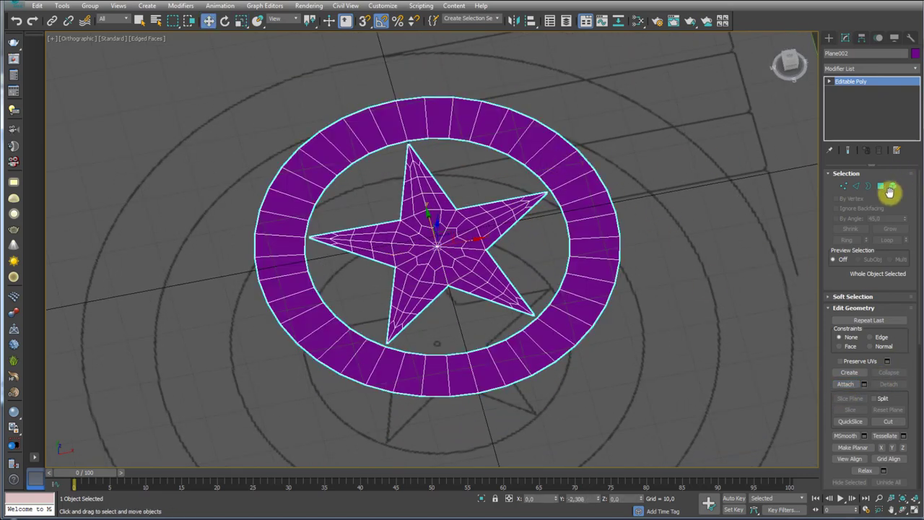
- Bridge the ring's inner border to the star's outline border
{"action": "left_click", "coordinate": [857, 186]}
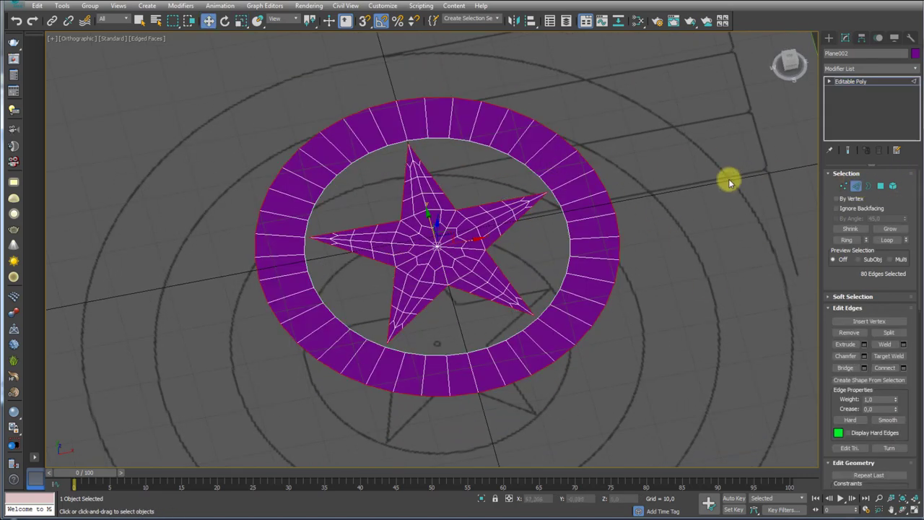
{"action": "left_click", "coordinate": [538, 176]}
{"action": "left_click", "coordinate": [869, 186]}
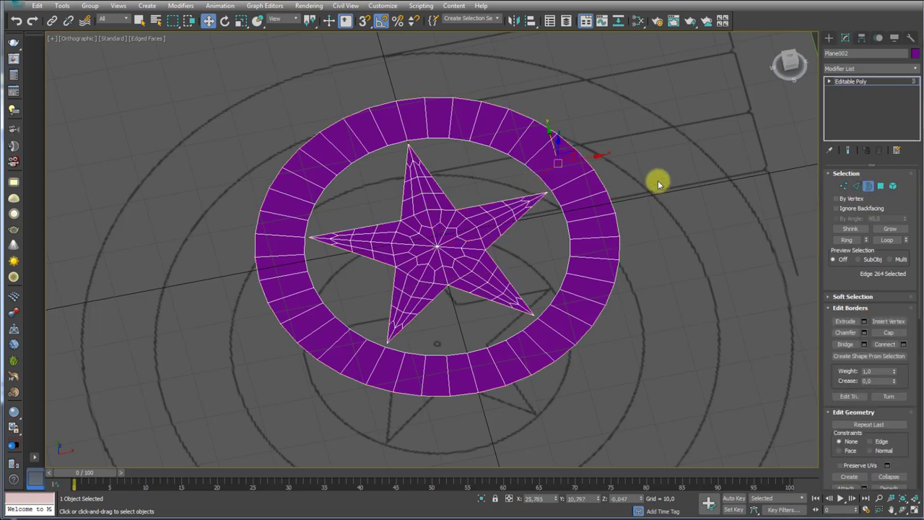
{"action": "left_click", "coordinate": [530, 169]}
{"action": "left_click", "coordinate": [530, 195], "text": "ctrl"}
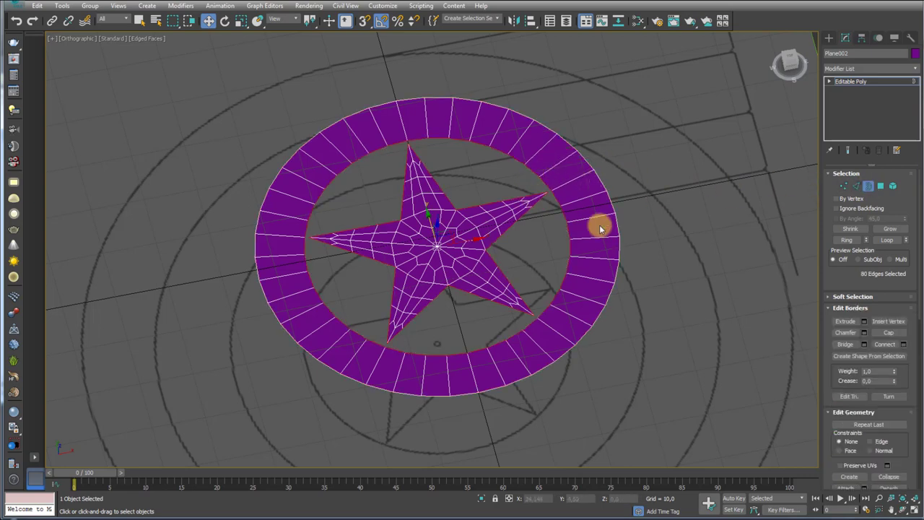
{"action": "left_click", "coordinate": [844, 345]}
{"action": "middle_click_drag", "start_coordinate": [544, 202], "coordinate": [524, 235], "text": "alt"}
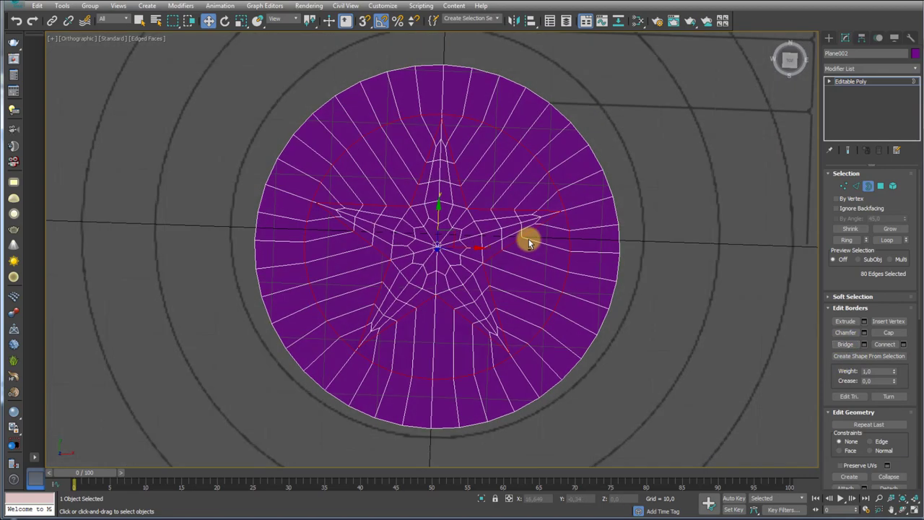
{"action": "left_click", "coordinate": [854, 84]}
{"action": "scroll", "coordinate": [450, 233], "scroll_direction": "up", "scroll_amount": 1}
{"action": "scroll", "coordinate": [472, 222], "scroll_direction": "up", "scroll_amount": 4}
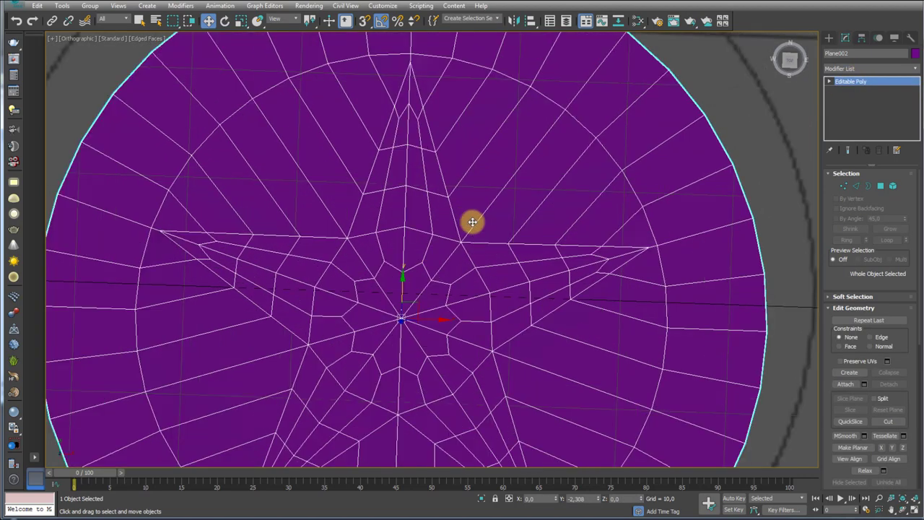
{"action": "scroll", "coordinate": [473, 222], "scroll_direction": "down", "scroll_amount": 2}
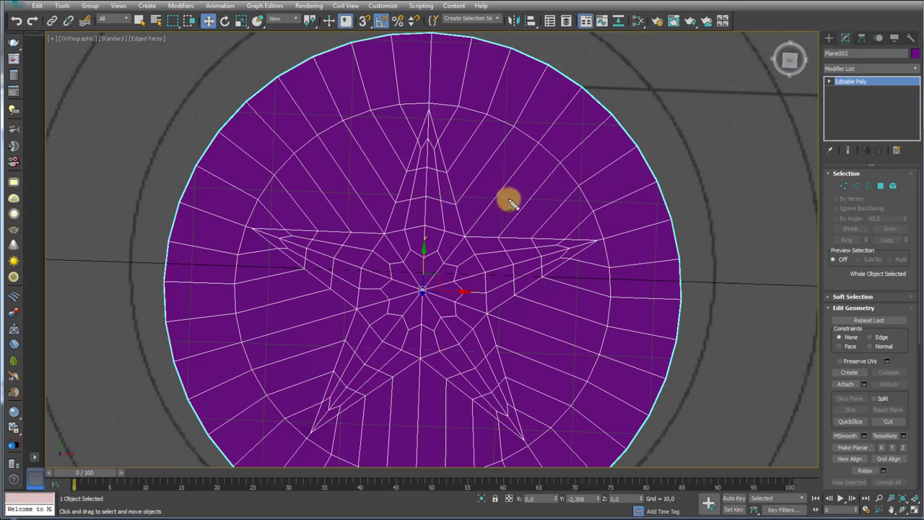
{"action": "mouse_move", "coordinate": [491, 130]}
{"action": "left_mouse_down"}
{"action": "mouse_move", "coordinate": [538, 237]}
{"action": "mouse_move", "coordinate": [517, 134]}
{"action": "left_mouse_up"}
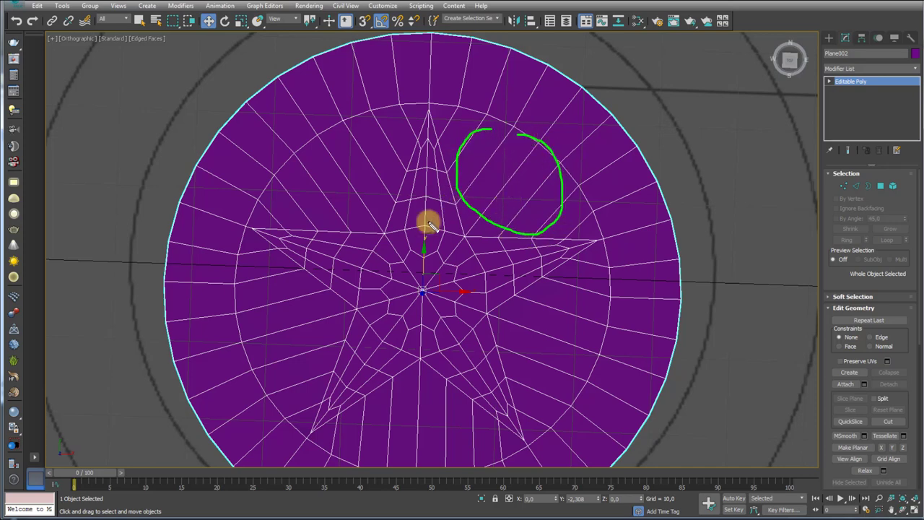
{"action": "mouse_move", "coordinate": [426, 192]}
{"action": "left_mouse_down"}
{"action": "mouse_move", "coordinate": [412, 237]}
{"action": "mouse_move", "coordinate": [448, 206]}
{"action": "mouse_move", "coordinate": [416, 185]}
{"action": "left_mouse_up"}
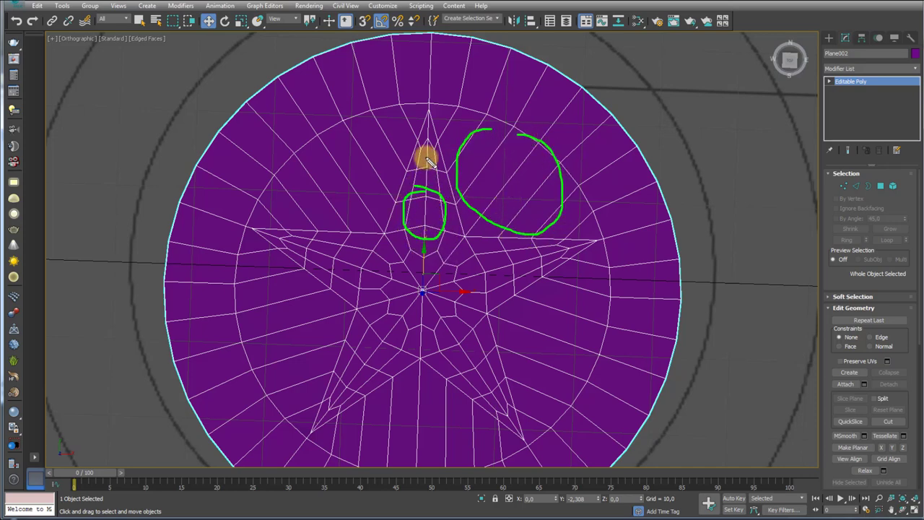
{"action": "key", "text": "Escape"}
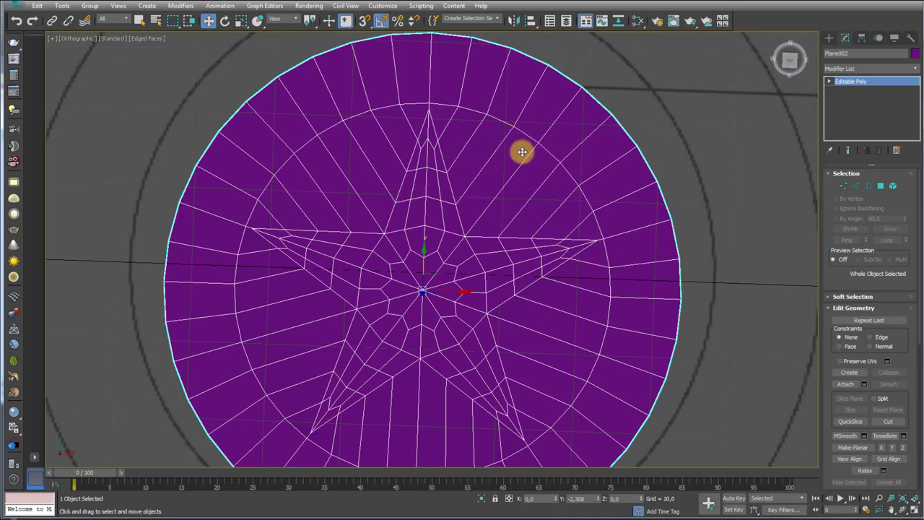
{"action": "mouse_move", "coordinate": [456, 215]}
{"action": "left_mouse_down"}
{"action": "mouse_move", "coordinate": [440, 108]}
{"action": "mouse_move", "coordinate": [594, 220]}
{"action": "mouse_move", "coordinate": [450, 216]}
{"action": "left_mouse_up"}
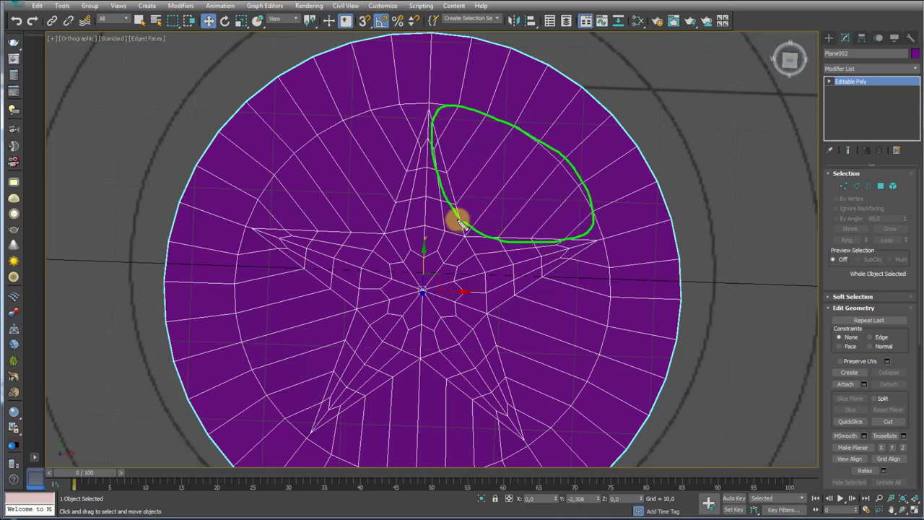
{"action": "key", "text": "Escape"}
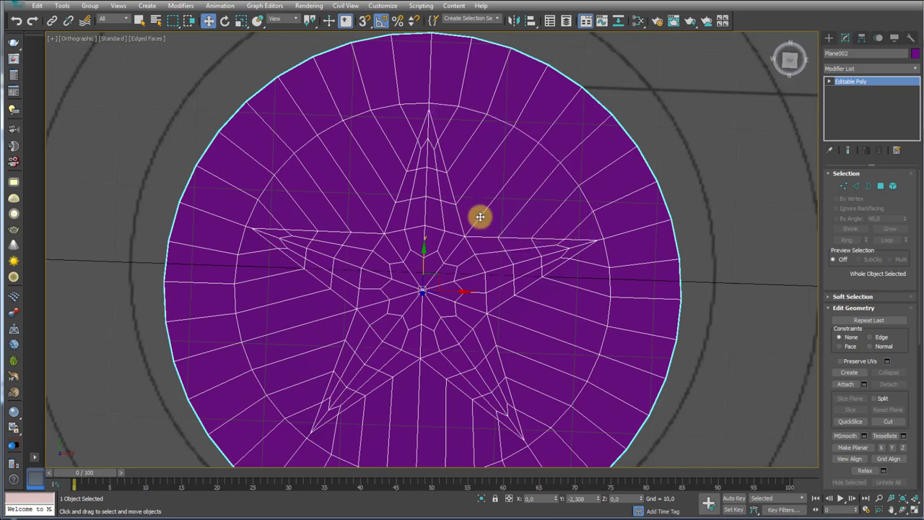
{"action": "left_click_drag", "start_coordinate": [457, 203], "coordinate": [503, 242]}
{"action": "mouse_move", "coordinate": [447, 170]}
{"action": "left_mouse_down"}
{"action": "mouse_move", "coordinate": [510, 210]}
{"action": "mouse_move", "coordinate": [535, 247]}
{"action": "left_mouse_up"}
{"action": "left_click_drag", "start_coordinate": [438, 140], "coordinate": [560, 245]}
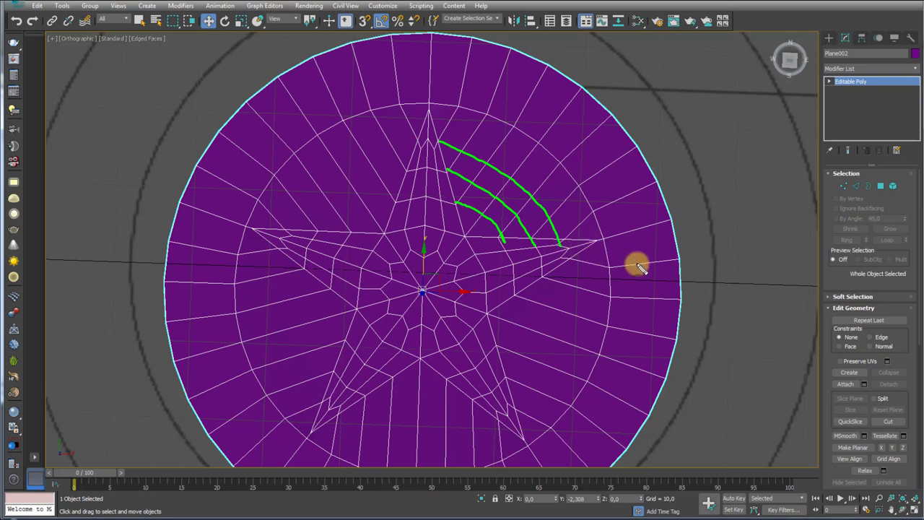
{"action": "key", "text": "Escape"}
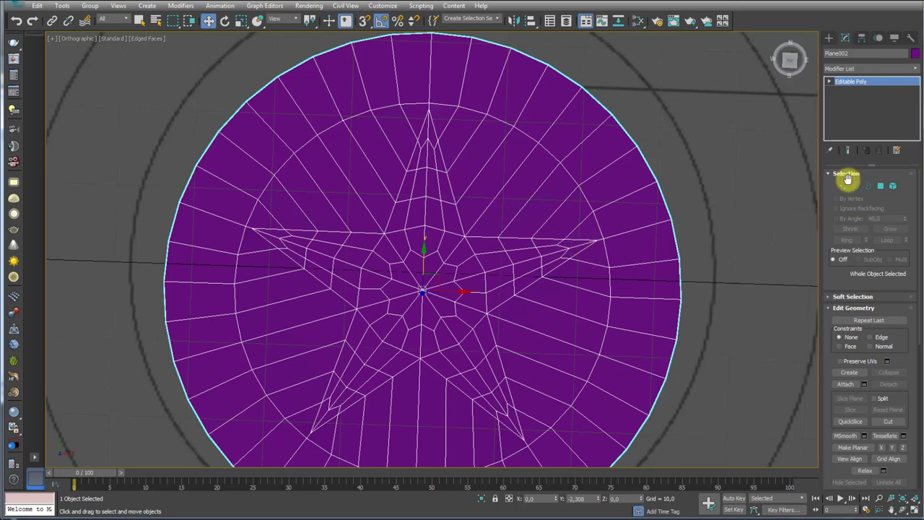
- Delete the right half of the disc's polygons
{"action": "left_click", "coordinate": [844, 186]}
{"action": "scroll", "coordinate": [375, 220], "scroll_direction": "down", "scroll_amount": 4}
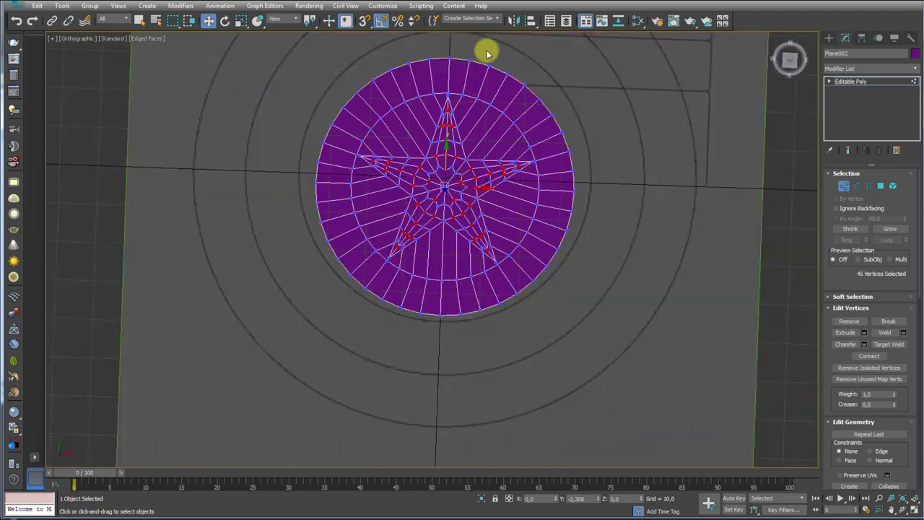
{"action": "middle_click_drag", "start_coordinate": [443, 155], "coordinate": [438, 208]}
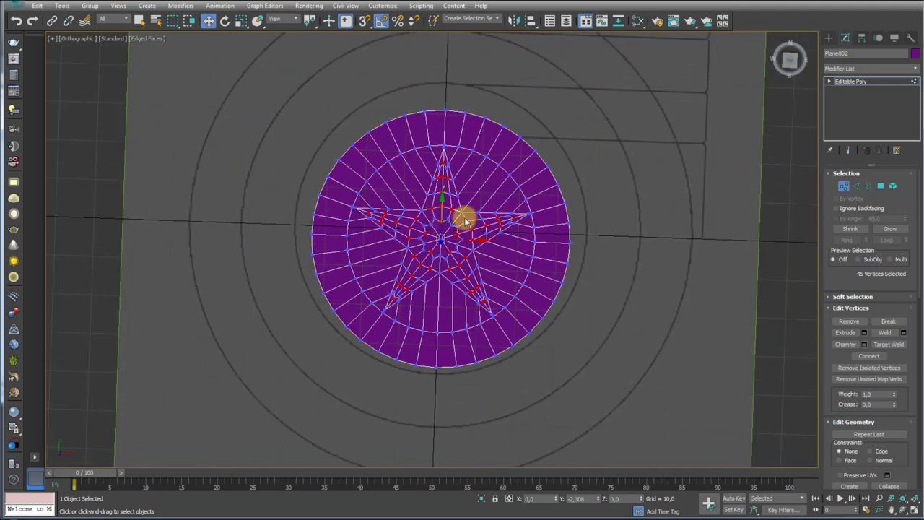
{"action": "left_click", "coordinate": [881, 186]}
{"action": "left_click_drag", "start_coordinate": [600, 88], "coordinate": [458, 468]}
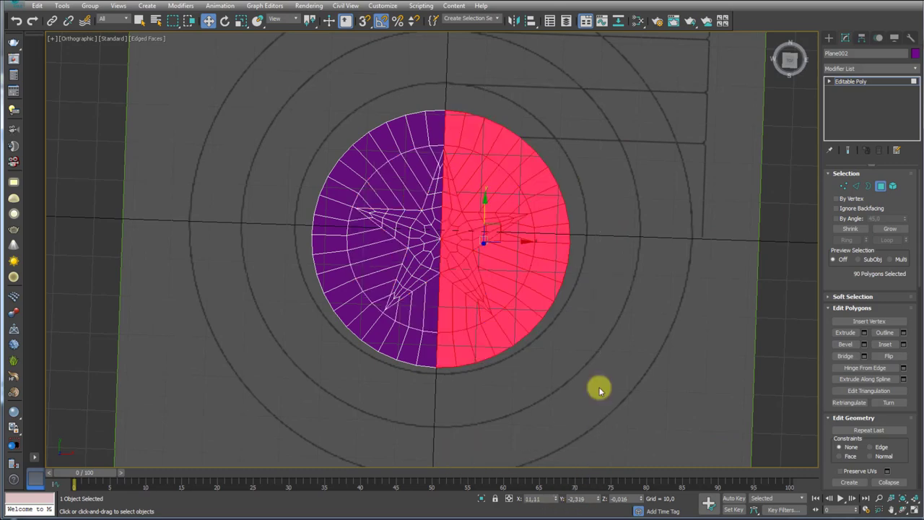
{"action": "key", "text": "Delete"}
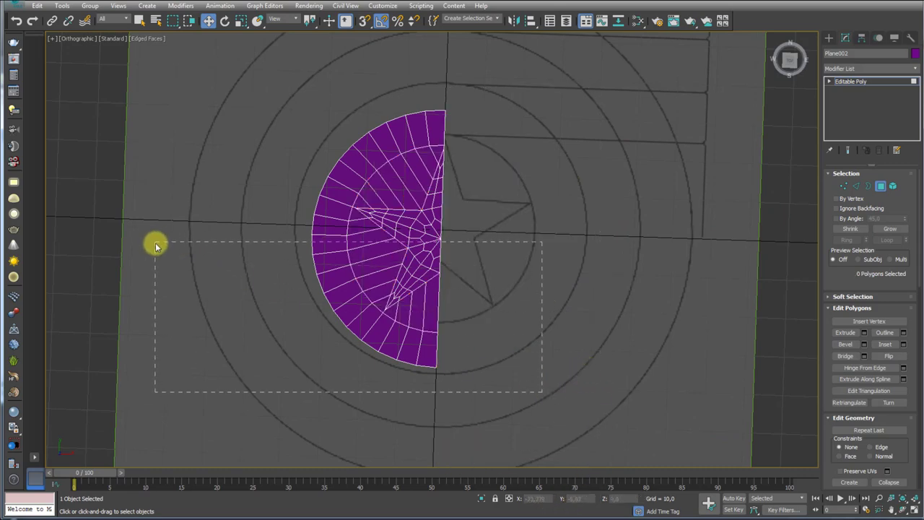
- Delete the lower polygons, then lasso-delete those left of the star wedge
{"action": "left_click_drag", "start_coordinate": [160, 244], "coordinate": [151, 244]}
{"action": "key", "text": "Delete"}
{"action": "scroll", "coordinate": [288, 180], "scroll_direction": "up", "scroll_amount": 3}
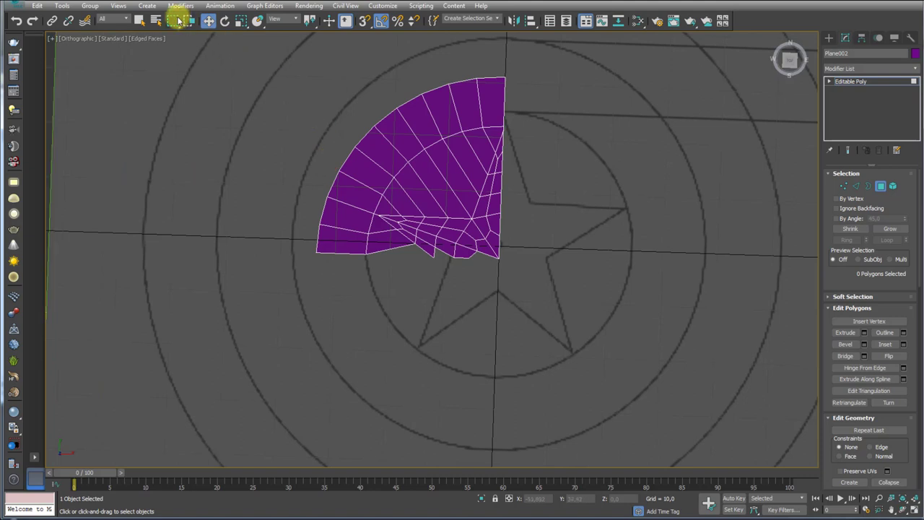
{"action": "mouse_move", "coordinate": [172, 20]}
{"action": "left_mouse_down"}
{"action": "mouse_move", "coordinate": [171, 71]}
{"action": "mouse_move", "coordinate": [183, 101]}
{"action": "left_mouse_up"}
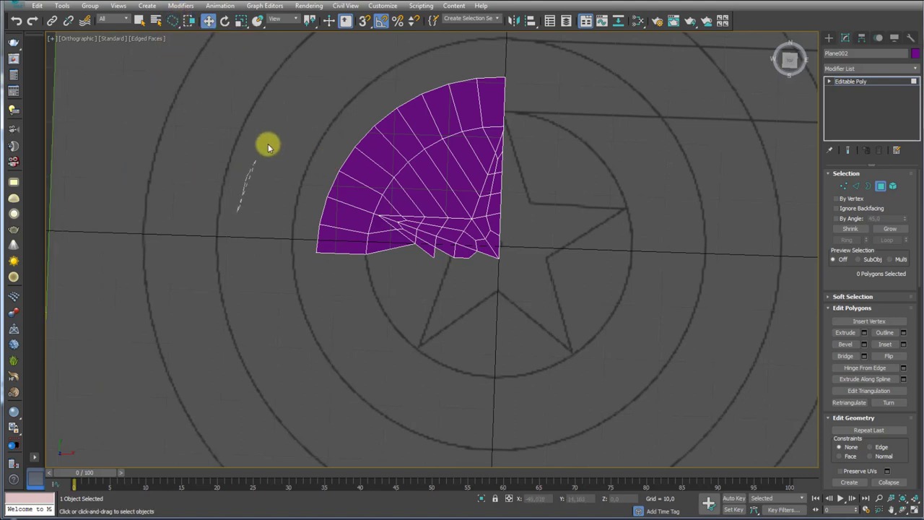
{"action": "left_click_drag", "start_coordinate": [366, 117], "coordinate": [421, 170]}
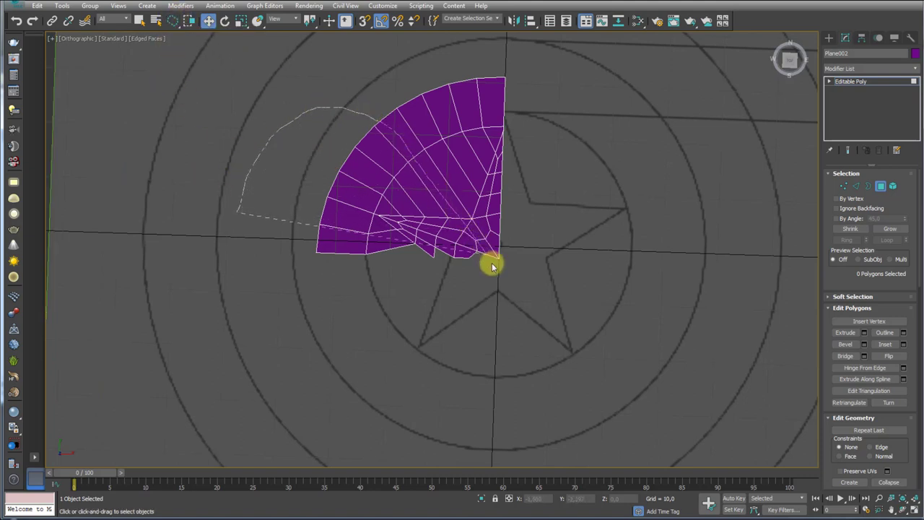
{"action": "left_click_drag", "start_coordinate": [462, 223], "coordinate": [491, 262]}
{"action": "key", "text": "Delete"}
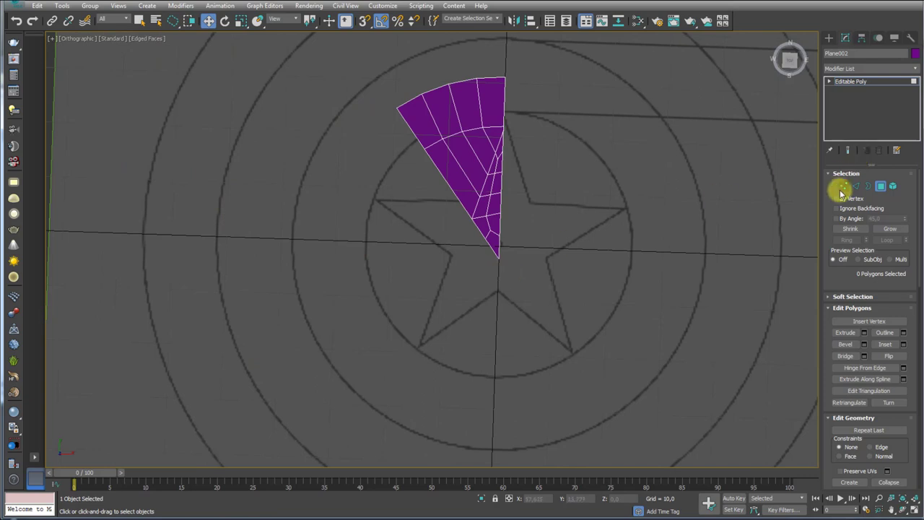
- Cut a first edge across the wedge from its straight edge to the slanted border
{"action": "left_click", "coordinate": [842, 189]}
{"action": "scroll", "coordinate": [491, 195], "scroll_direction": "up", "scroll_amount": 2}
{"action": "scroll", "coordinate": [498, 216], "scroll_direction": "up", "scroll_amount": 2}
{"action": "scroll", "coordinate": [517, 275], "scroll_direction": "up", "scroll_amount": 2}
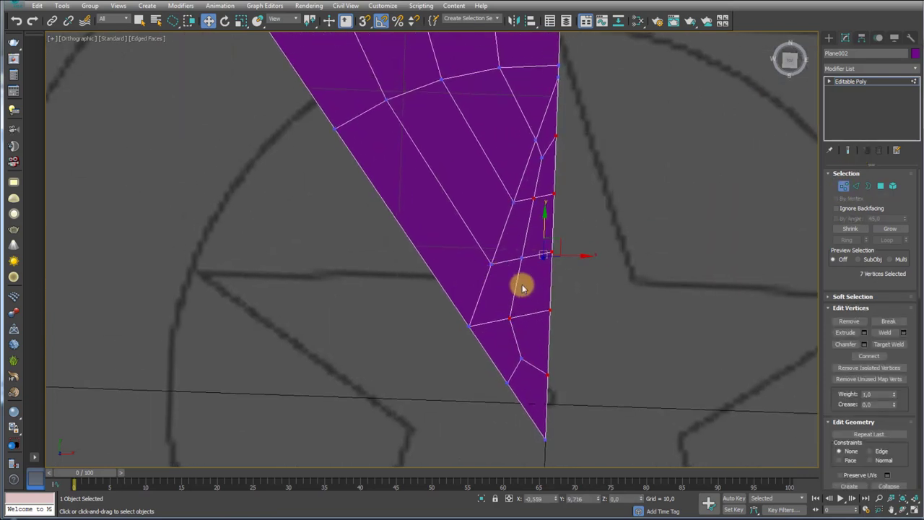
{"action": "left_click_drag", "start_coordinate": [899, 365], "coordinate": [899, 118]}
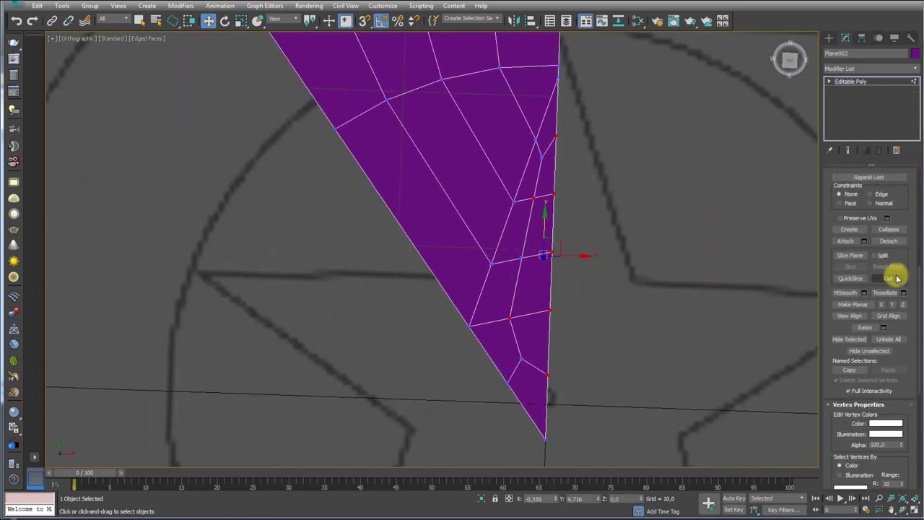
{"action": "left_click", "coordinate": [890, 278]}
{"action": "left_click", "coordinate": [491, 265]}
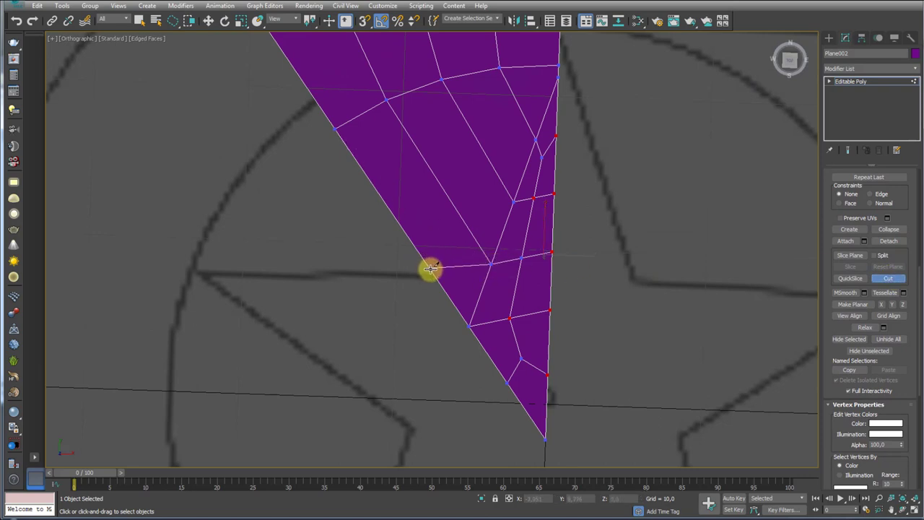
{"action": "left_click", "coordinate": [436, 273]}
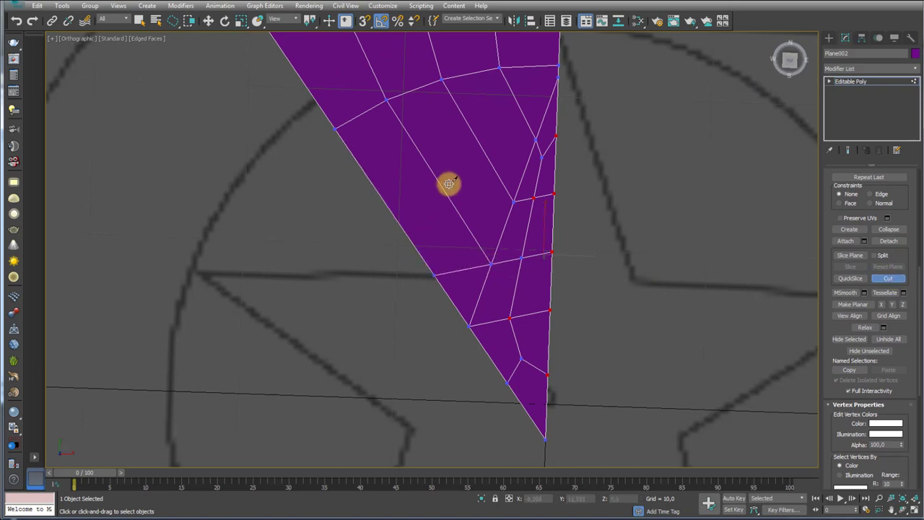
- Cut three more edges across the wedge, following its curved rings outward
{"action": "left_click", "coordinate": [512, 201]}
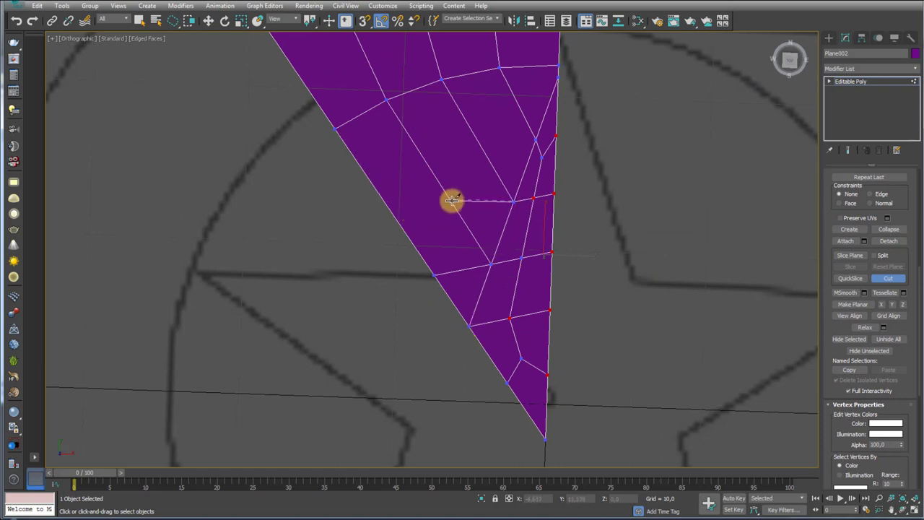
{"action": "left_click", "coordinate": [453, 203]}
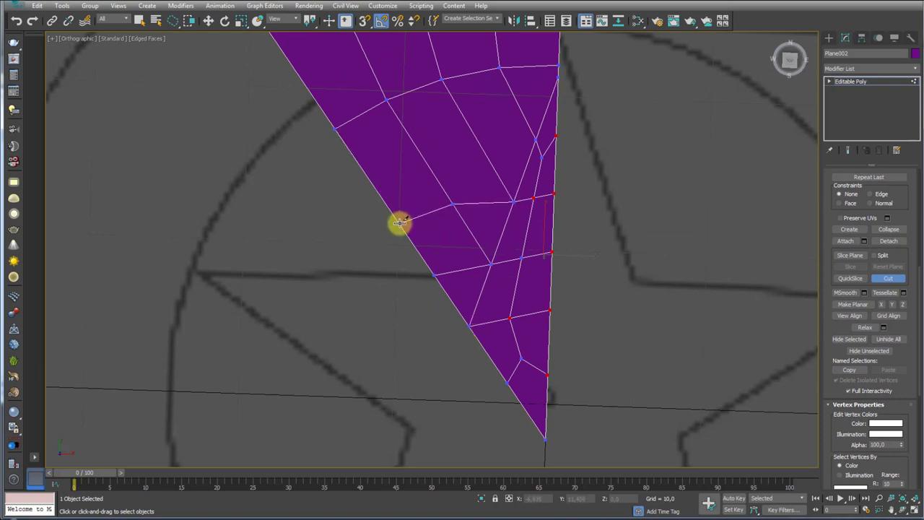
{"action": "left_click", "coordinate": [399, 223]}
{"action": "left_click", "coordinate": [536, 140]}
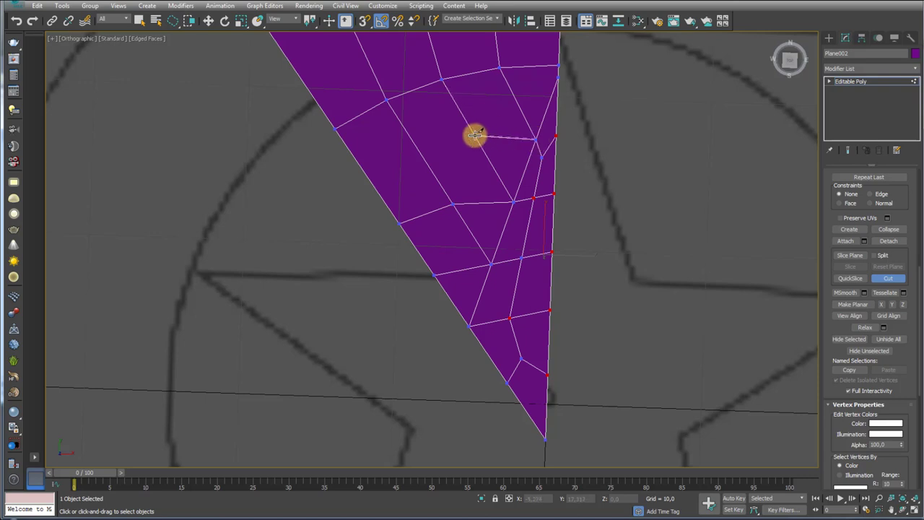
{"action": "left_click", "coordinate": [474, 136]}
{"action": "left_click", "coordinate": [418, 149]}
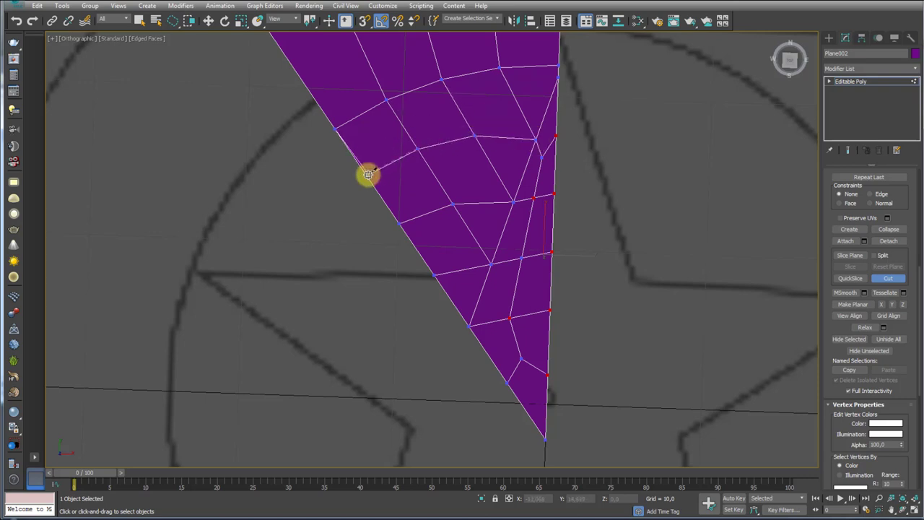
{"action": "left_click", "coordinate": [366, 174]}
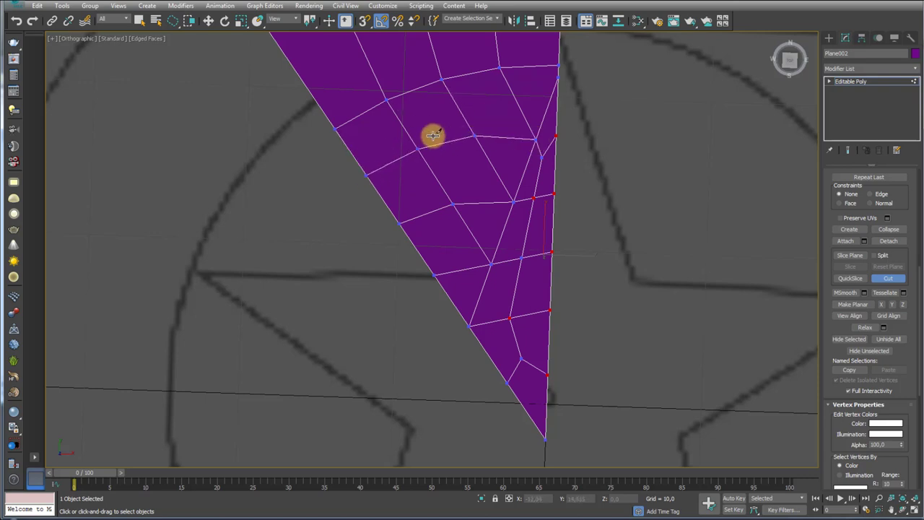
{"action": "left_click", "coordinate": [557, 76]}
{"action": "left_click", "coordinate": [499, 69]}
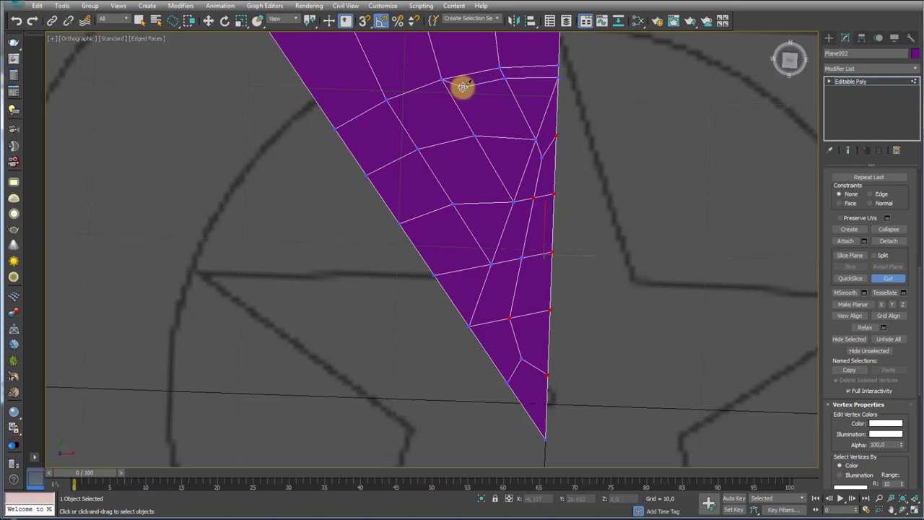
{"action": "left_click", "coordinate": [392, 110]}
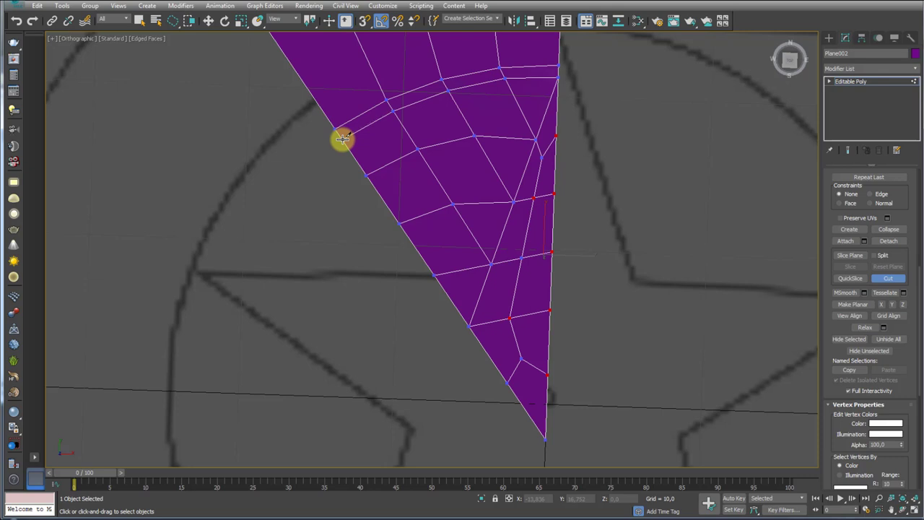
- Exit cutting and sub-object mode, recentre on the wedge, and browse the Modifier List
{"action": "scroll", "coordinate": [343, 139], "scroll_direction": "down", "scroll_amount": 5}
{"action": "key", "text": "w"}
{"action": "mouse_move", "coordinate": [409, 173]}
{"action": "middle_mouse_down"}
{"action": "mouse_move", "coordinate": [429, 264]}
{"action": "mouse_move", "coordinate": [510, 222]}
{"action": "middle_mouse_up"}
{"action": "scroll", "coordinate": [429, 265], "scroll_direction": "up", "scroll_amount": 2}
{"action": "left_click", "coordinate": [849, 80]}
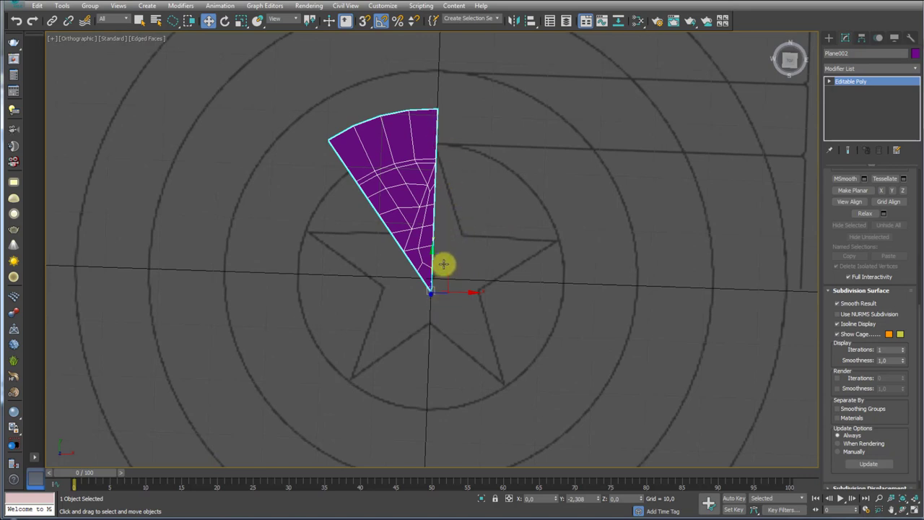
{"action": "middle_click_drag", "start_coordinate": [444, 264], "coordinate": [442, 253]}
{"action": "left_click", "coordinate": [916, 69]}
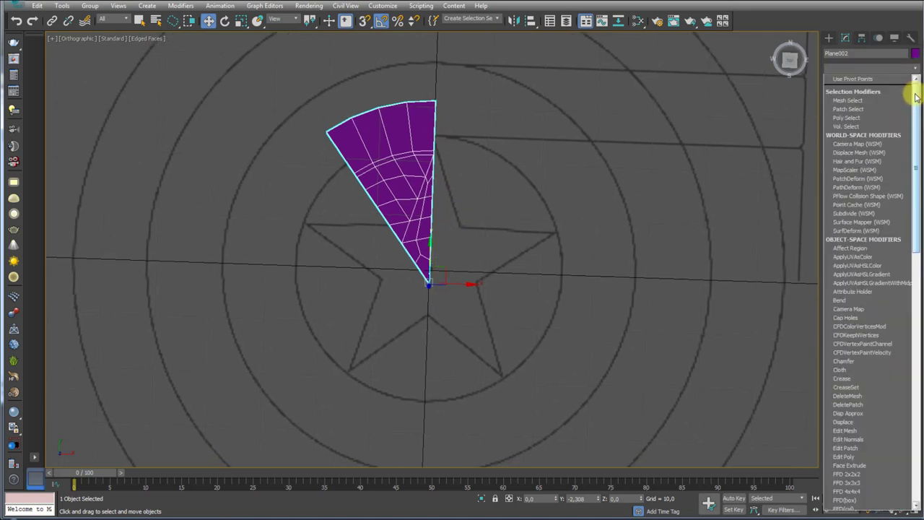
{"action": "left_click_drag", "start_coordinate": [915, 82], "coordinate": [914, 387]}
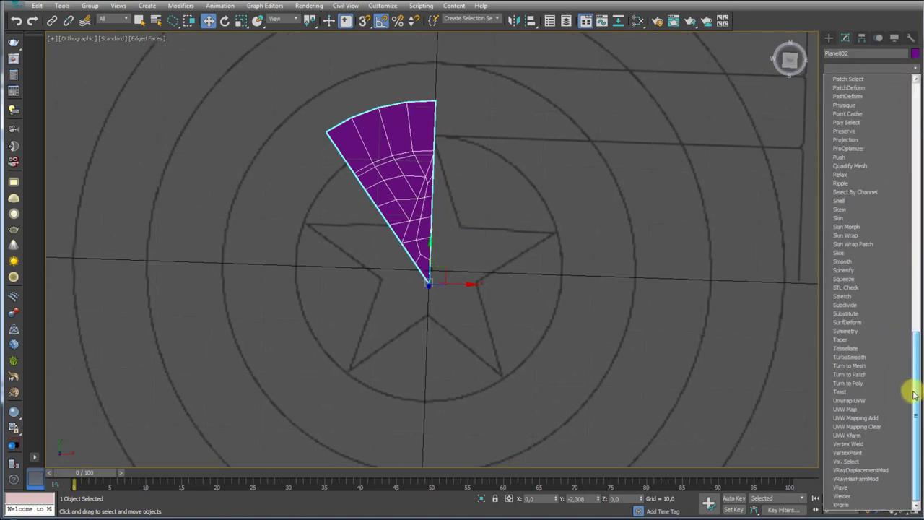
- Try a Symmetry modifier on the X, Y and Z axes, then remove it
{"action": "left_click", "coordinate": [863, 331]}
{"action": "left_click", "coordinate": [876, 195]}
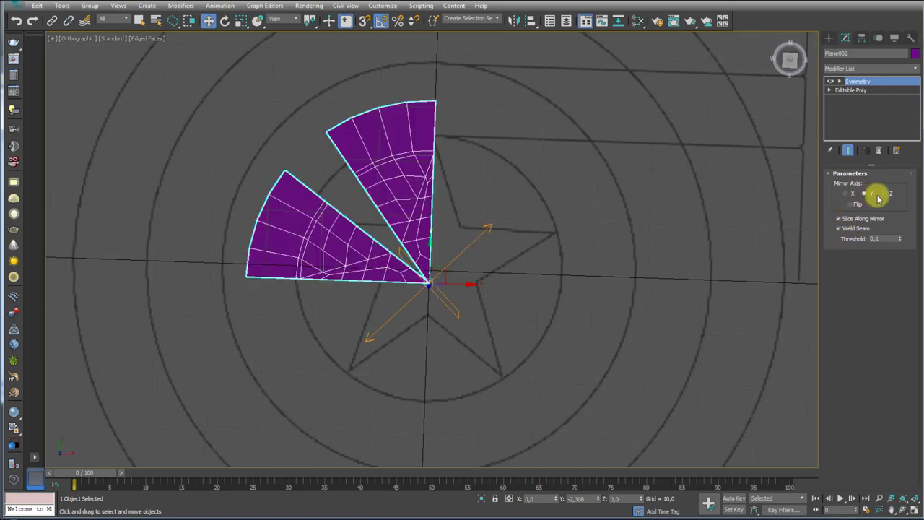
{"action": "left_click", "coordinate": [885, 194]}
{"action": "left_click", "coordinate": [855, 196]}
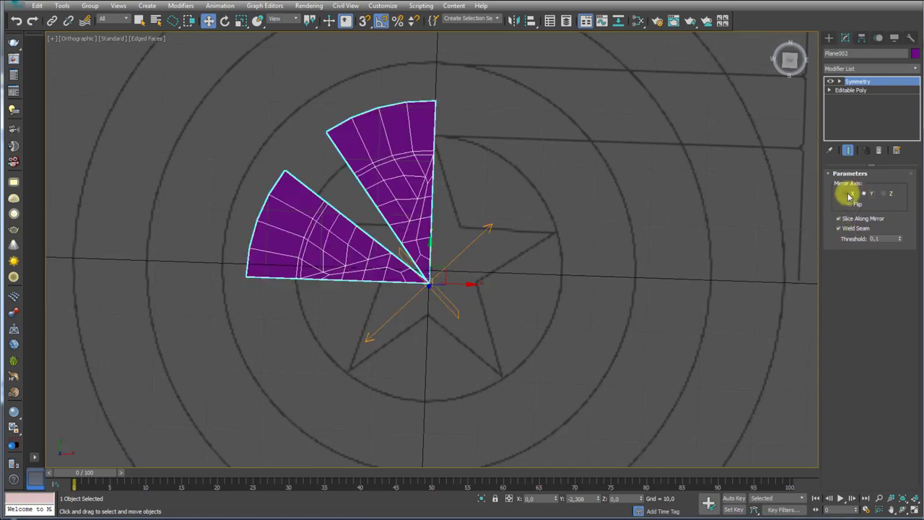
{"action": "left_click", "coordinate": [878, 149]}
{"action": "middle_click_drag", "start_coordinate": [369, 255], "coordinate": [373, 288]}
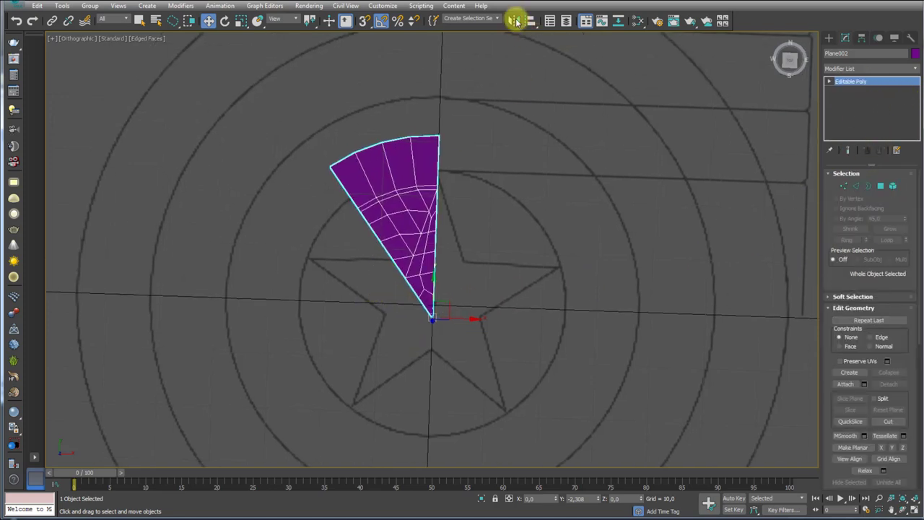
- Create a mirrored X-axis copy of the wedge with the Mirror tool
{"action": "left_click", "coordinate": [515, 21]}
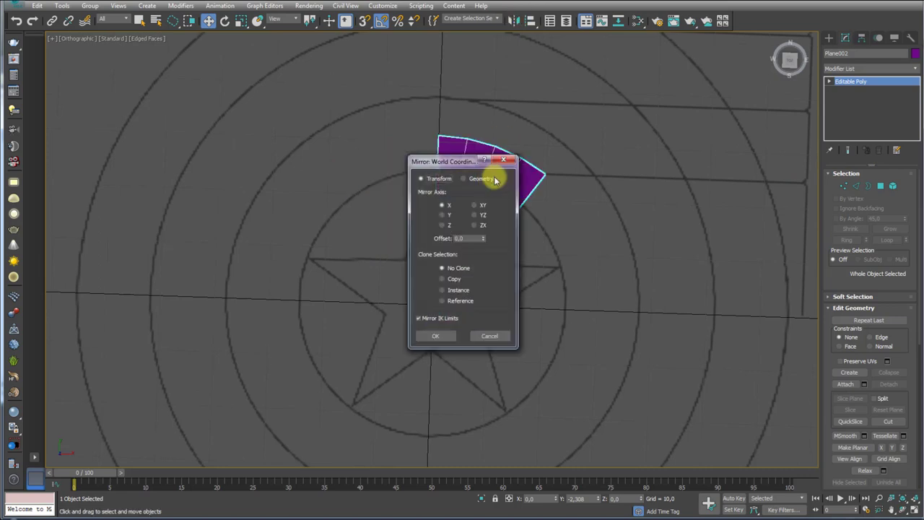
{"action": "left_click_drag", "start_coordinate": [439, 155], "coordinate": [574, 114]}
{"action": "left_click", "coordinate": [578, 232]}
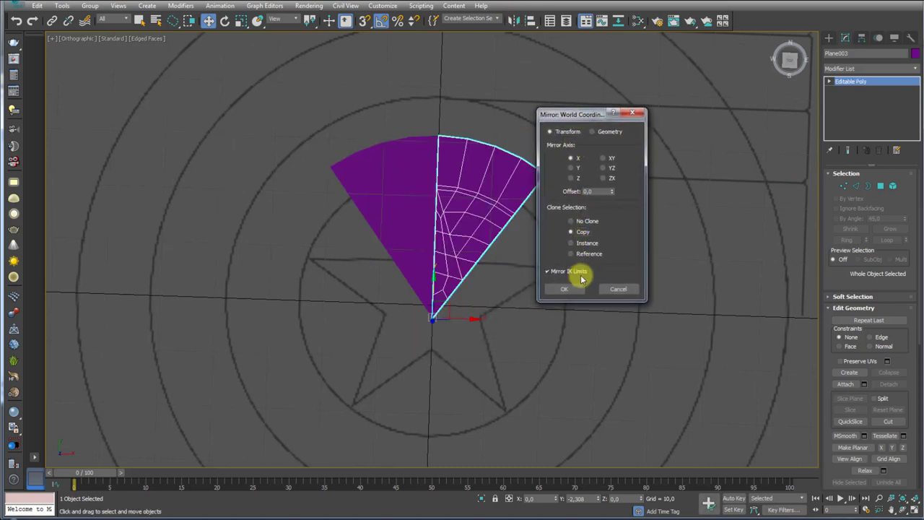
{"action": "left_click", "coordinate": [560, 289]}
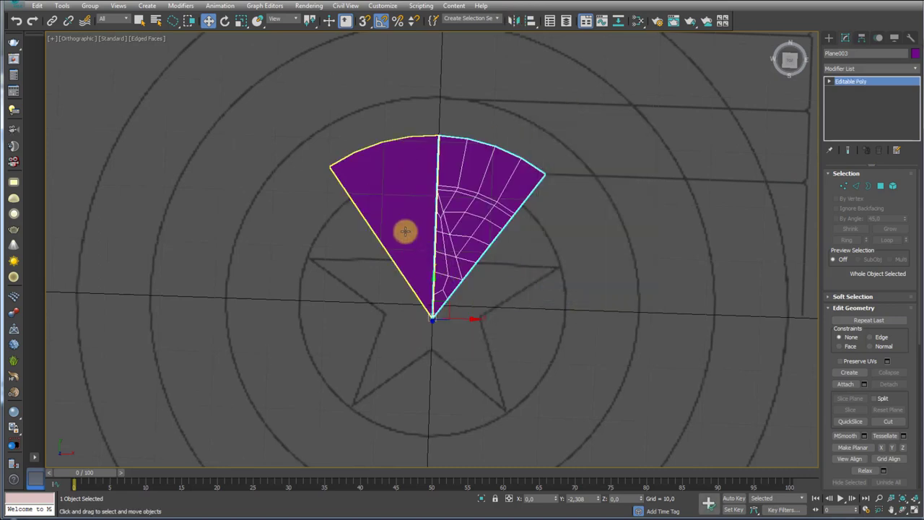
{"action": "left_click", "coordinate": [851, 382]}
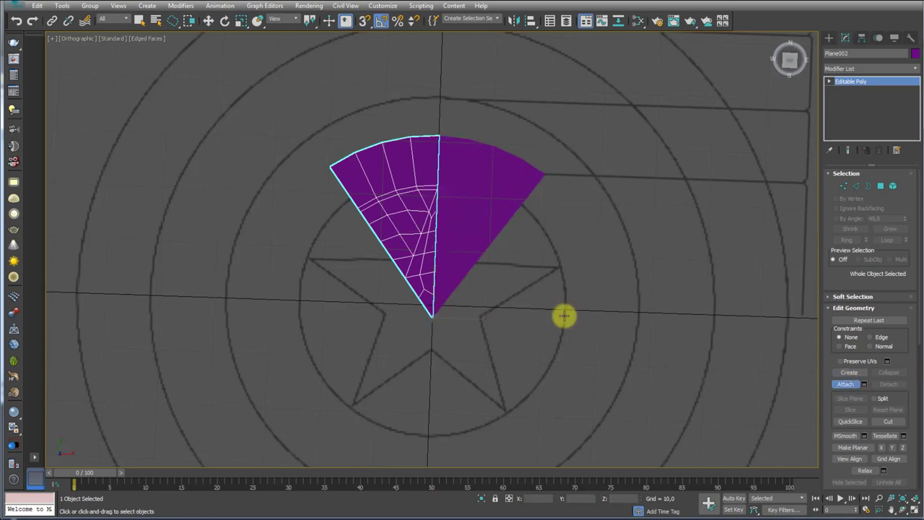
- Attach the mirrored copy to the wedge and select the centre-seam vertices
{"action": "left_click", "coordinate": [462, 228]}
{"action": "key", "text": "w"}
{"action": "left_click", "coordinate": [845, 188]}
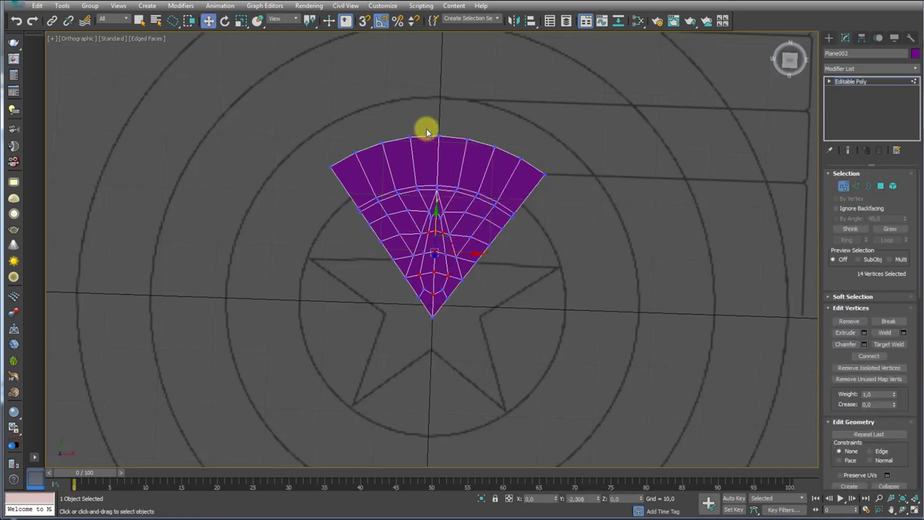
{"action": "mouse_move", "coordinate": [426, 128]}
{"action": "left_mouse_down"}
{"action": "mouse_move", "coordinate": [419, 265]}
{"action": "mouse_move", "coordinate": [429, 128]}
{"action": "left_mouse_up"}
{"action": "scroll", "coordinate": [493, 189], "scroll_direction": "up", "scroll_amount": 2}
{"action": "scroll", "coordinate": [428, 265], "scroll_direction": "up", "scroll_amount": 4}
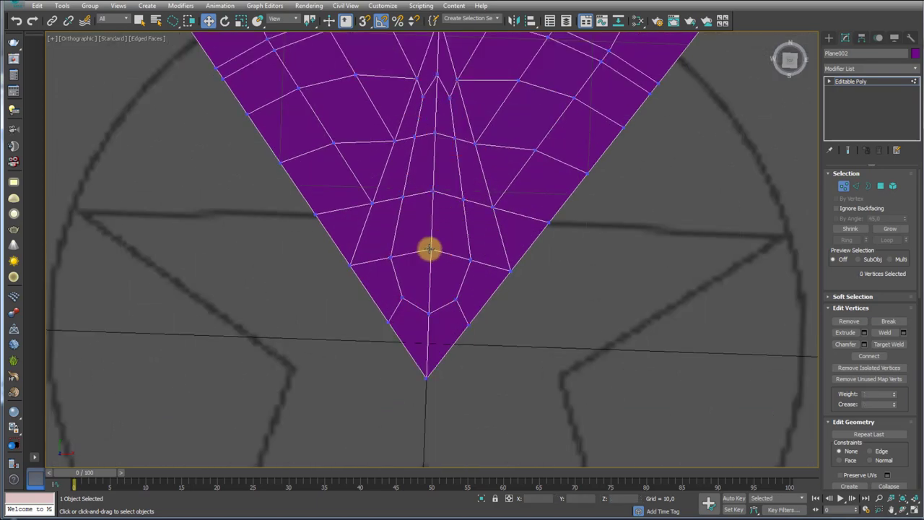
{"action": "left_click", "coordinate": [431, 250]}
{"action": "left_click_drag", "start_coordinate": [440, 237], "coordinate": [408, 237]}
{"action": "key", "text": "ctrl+z"}
{"action": "key", "text": "ctrl+z"}
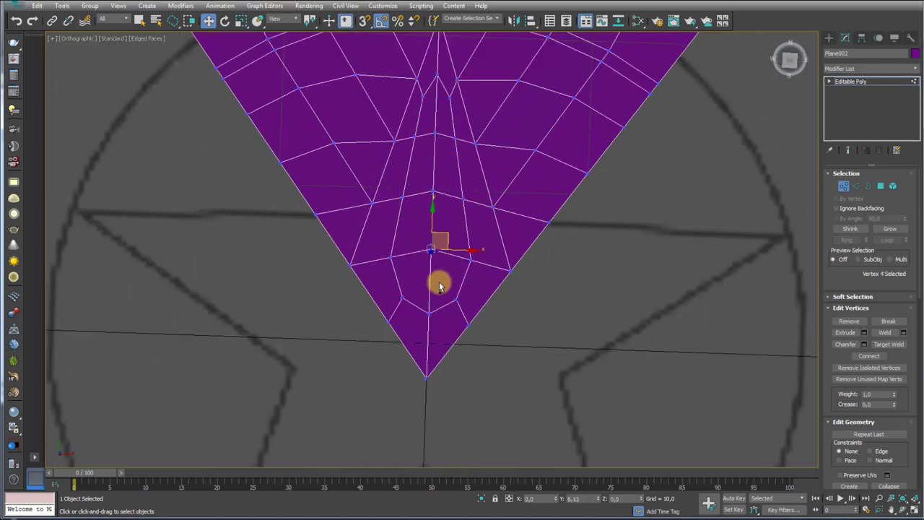
{"action": "scroll", "coordinate": [434, 288], "scroll_direction": "down", "scroll_amount": 5}
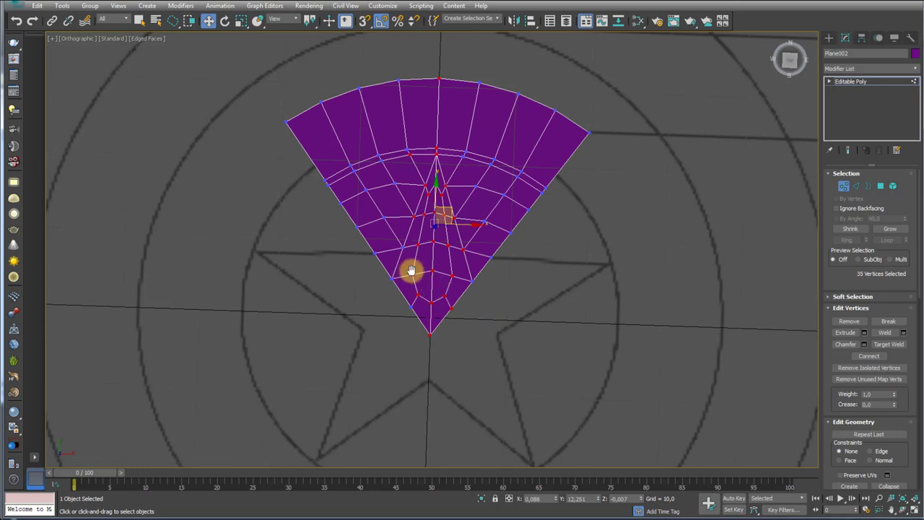
{"action": "scroll", "coordinate": [412, 270], "scroll_direction": "up", "scroll_amount": 2}
- Weld the selected seam vertices together
{"action": "left_click", "coordinate": [905, 334]}
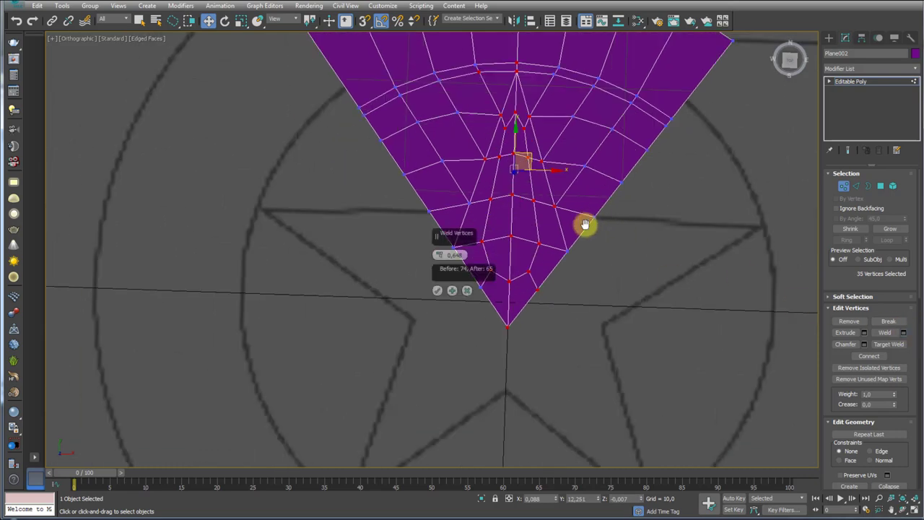
{"action": "middle_click_drag", "start_coordinate": [585, 225], "coordinate": [536, 286]}
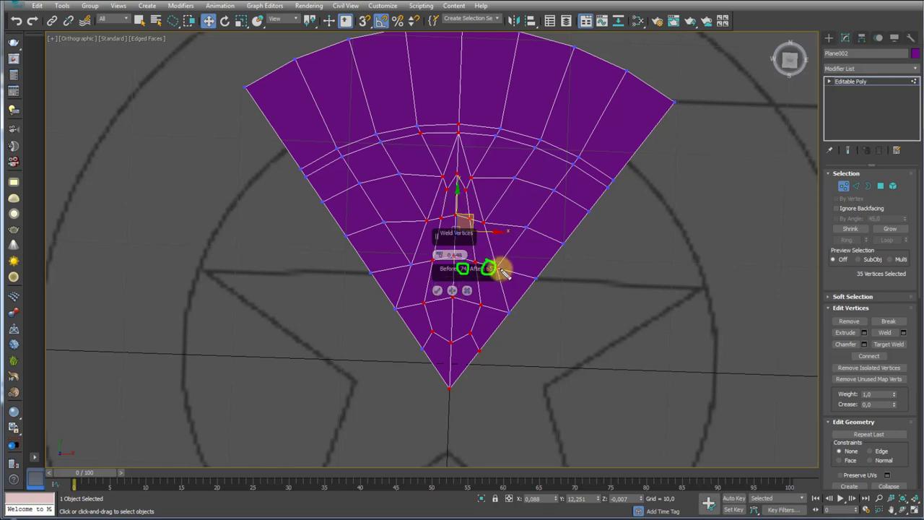
{"action": "left_click", "coordinate": [437, 290]}
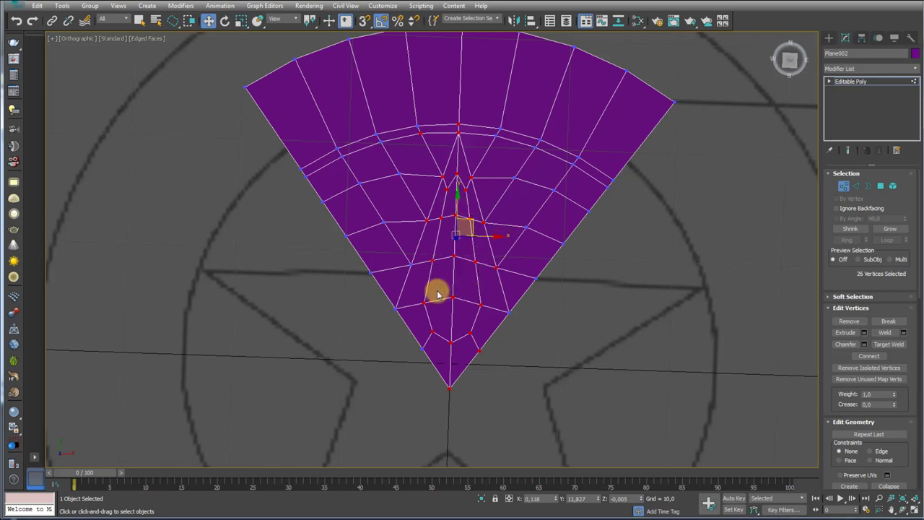
{"action": "left_click", "coordinate": [460, 255]}
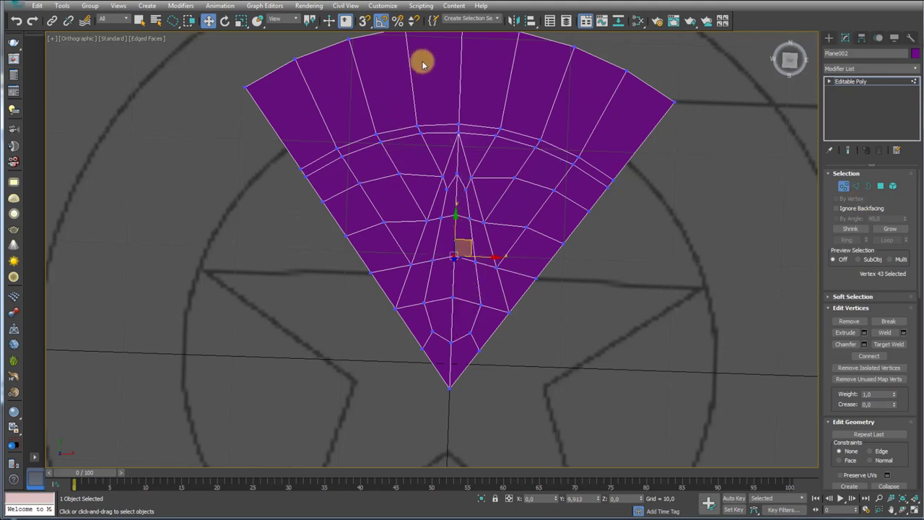
- Check the wedge's open borders, then return to object level and zoom out
{"action": "left_click", "coordinate": [868, 186]}
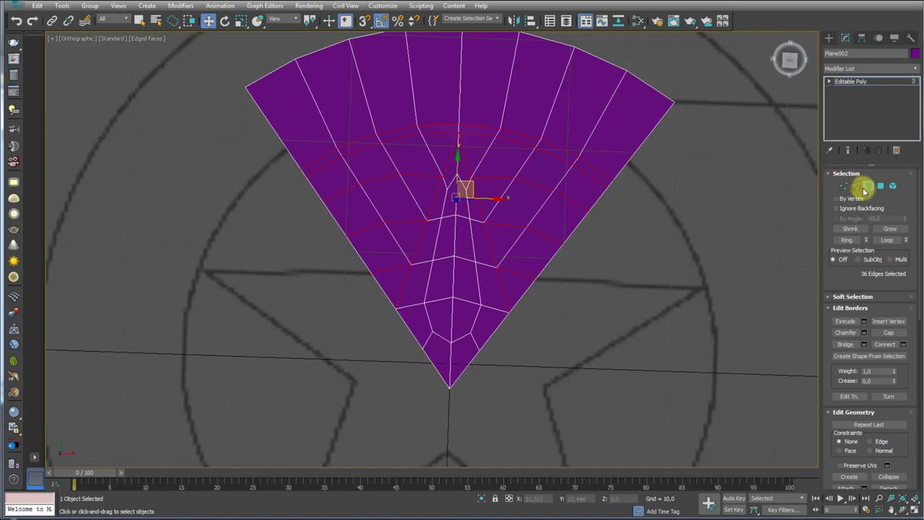
{"action": "mouse_move", "coordinate": [717, 174]}
{"action": "left_mouse_down"}
{"action": "mouse_move", "coordinate": [316, 354]}
{"action": "mouse_move", "coordinate": [339, 361]}
{"action": "left_mouse_up"}
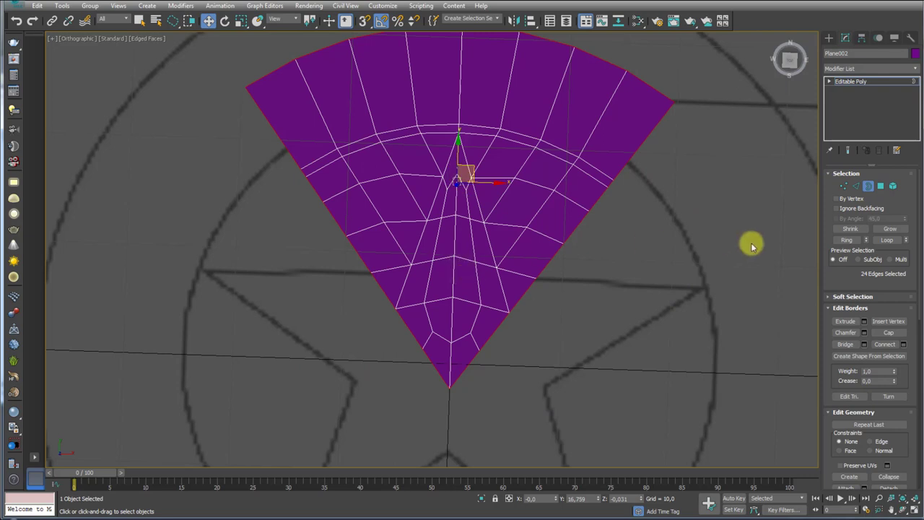
{"action": "left_click", "coordinate": [857, 82]}
{"action": "scroll", "coordinate": [496, 192], "scroll_direction": "down", "scroll_amount": 1}
{"action": "scroll", "coordinate": [435, 246], "scroll_direction": "down", "scroll_amount": 3}
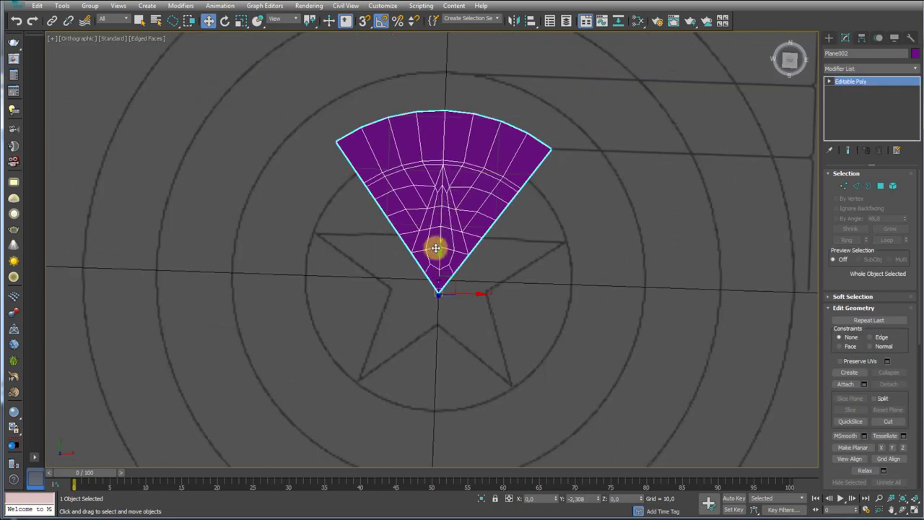
{"action": "scroll", "coordinate": [400, 258], "scroll_direction": "up", "scroll_amount": 1}
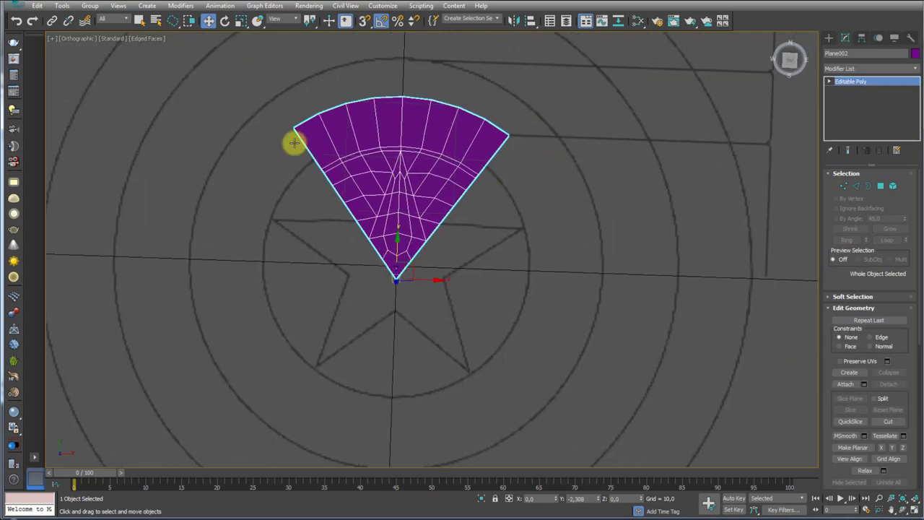
- Array the wedge as 5 copies rotated 360° around Z
{"action": "left_click", "coordinate": [63, 6]}
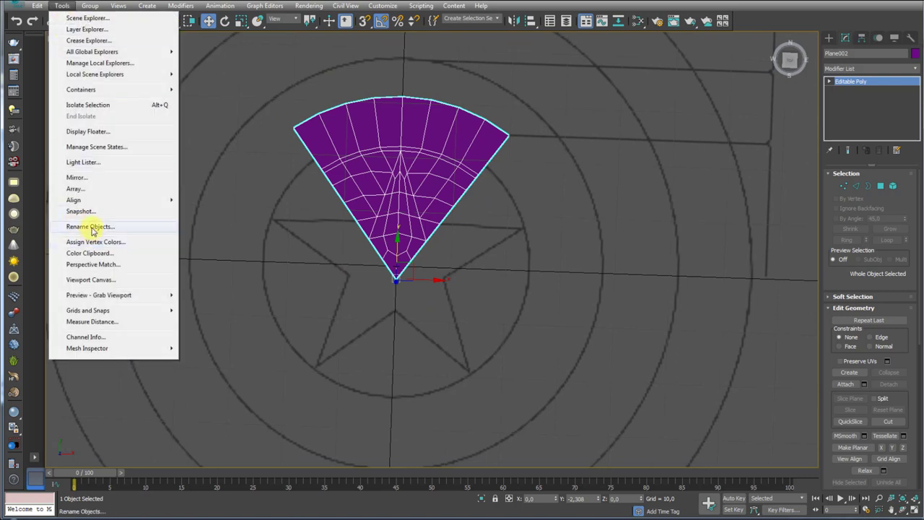
{"action": "left_click", "coordinate": [76, 188]}
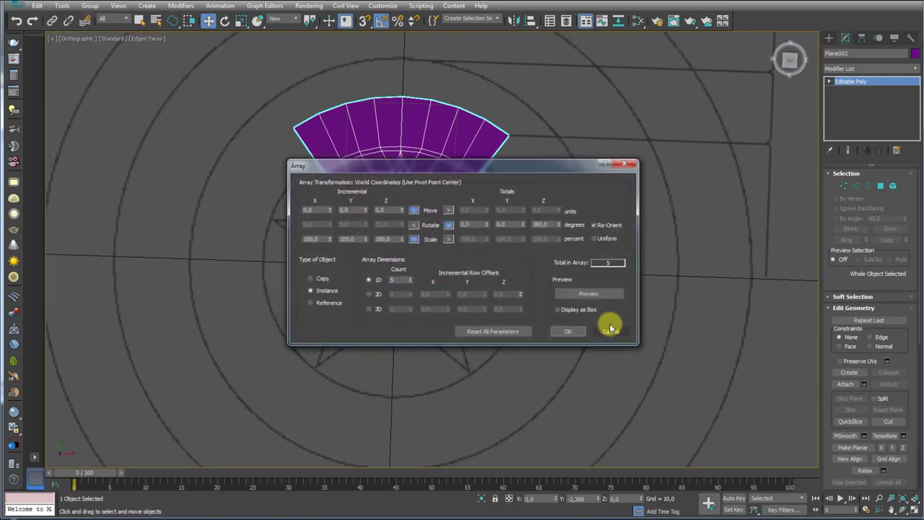
{"action": "left_click", "coordinate": [599, 297]}
{"action": "left_click_drag", "start_coordinate": [484, 166], "coordinate": [849, 138]}
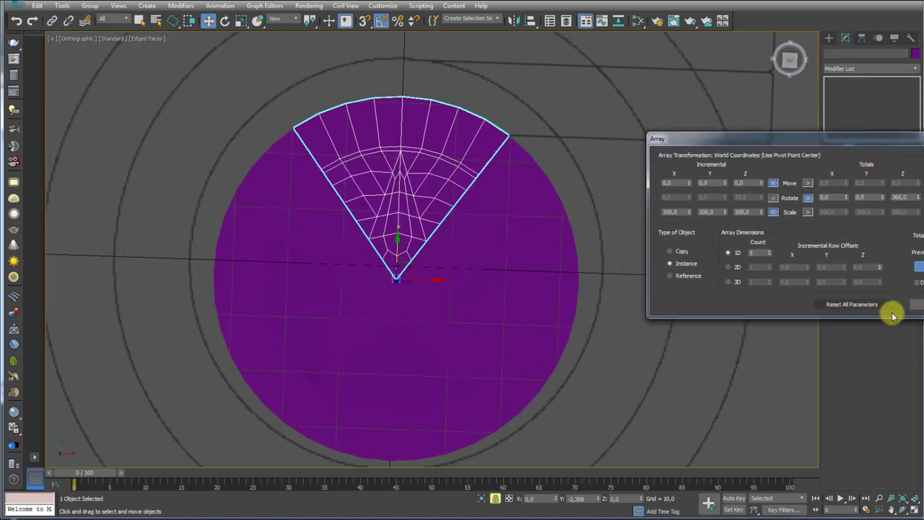
{"action": "left_click", "coordinate": [680, 251]}
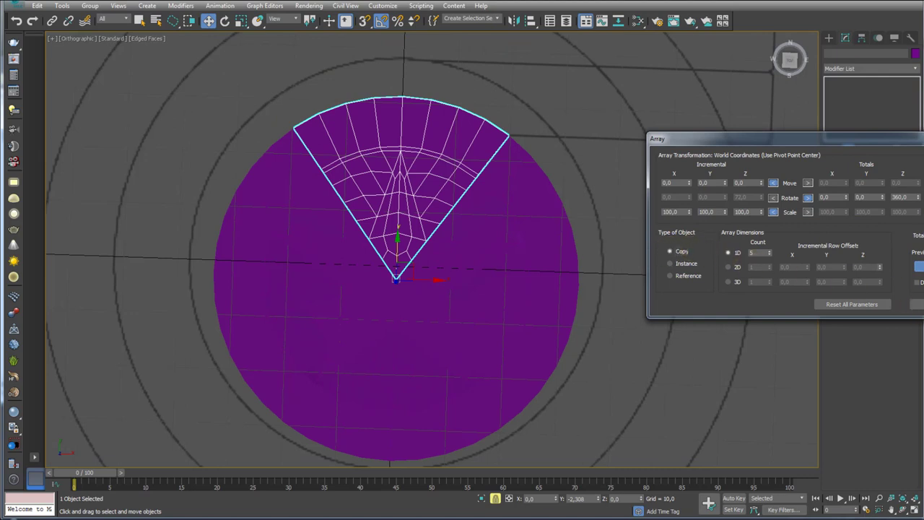
{"action": "left_click", "coordinate": [919, 304]}
- Attach the other four wedges to the original top wedge as one editable poly
{"action": "left_click", "coordinate": [443, 267]}
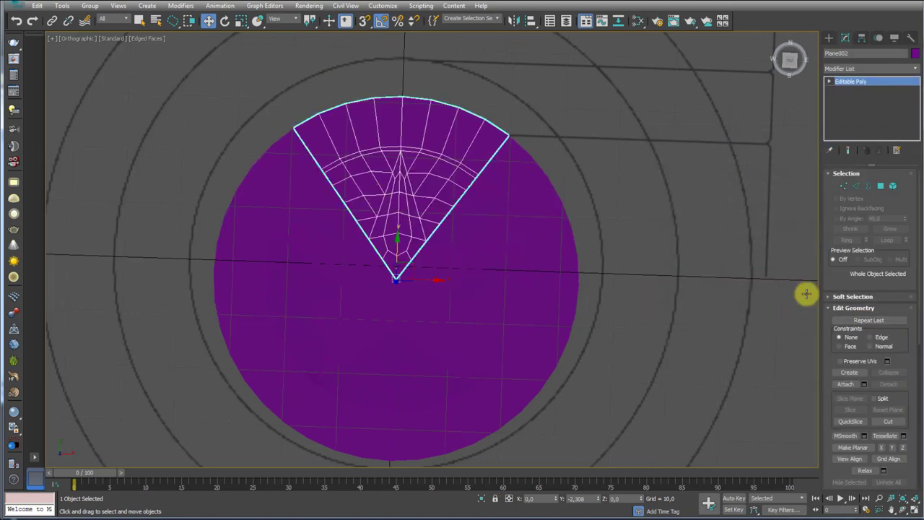
{"action": "left_click", "coordinate": [378, 198]}
{"action": "left_click", "coordinate": [849, 388]}
{"action": "left_click", "coordinate": [497, 241]}
{"action": "left_click", "coordinate": [438, 349]}
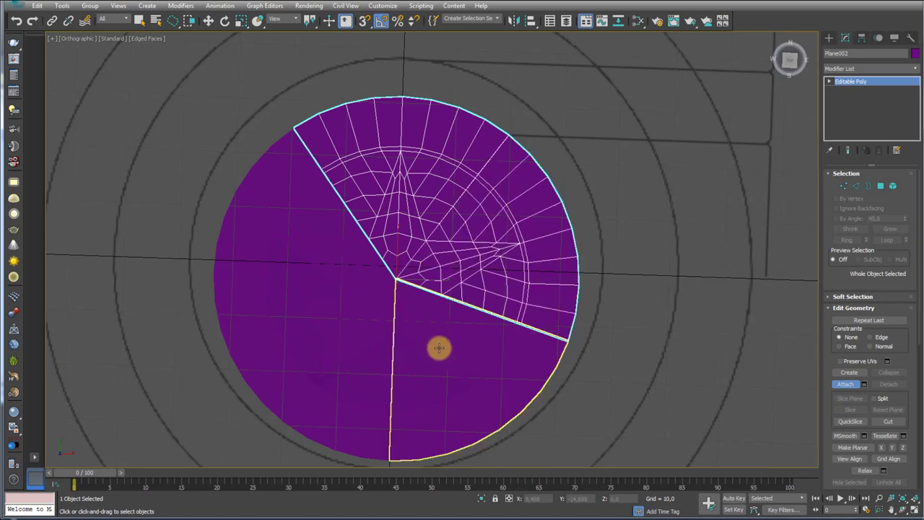
{"action": "left_click", "coordinate": [366, 352]}
{"action": "left_click", "coordinate": [306, 252]}
- Select all the disc's vertices and weld the overlapping seam vertices
{"action": "left_click", "coordinate": [844, 186]}
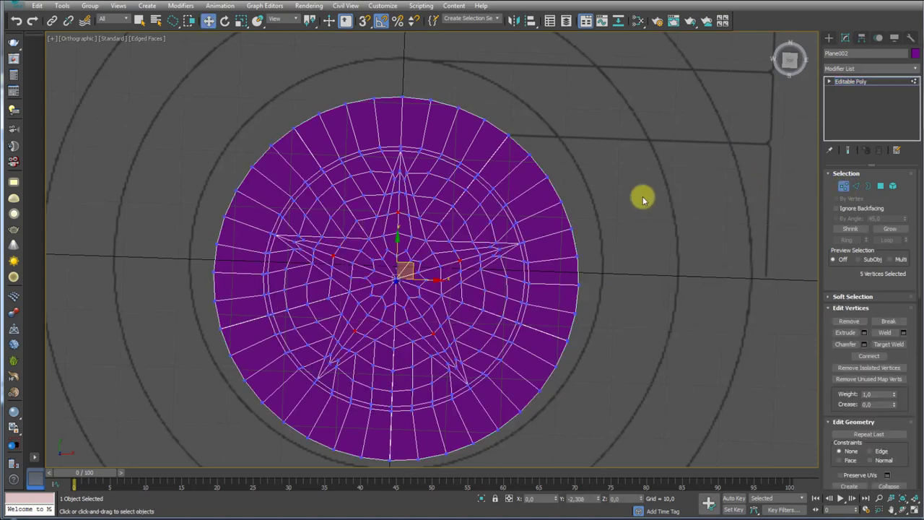
{"action": "scroll", "coordinate": [628, 200], "scroll_direction": "down", "scroll_amount": 3}
{"action": "mouse_move", "coordinate": [541, 91]}
{"action": "left_mouse_down"}
{"action": "mouse_move", "coordinate": [330, 427]}
{"action": "mouse_move", "coordinate": [542, 256]}
{"action": "left_mouse_up"}
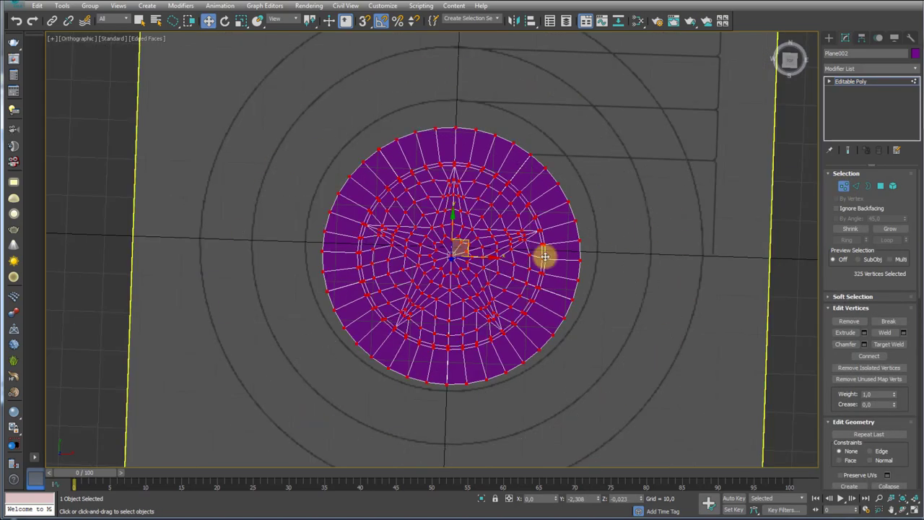
{"action": "scroll", "coordinate": [598, 258], "scroll_direction": "up", "scroll_amount": 4}
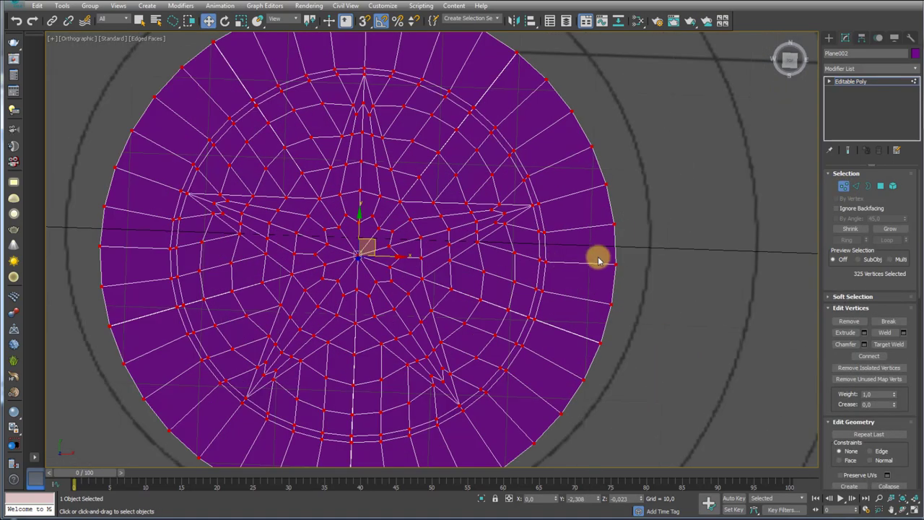
{"action": "left_click", "coordinate": [887, 333]}
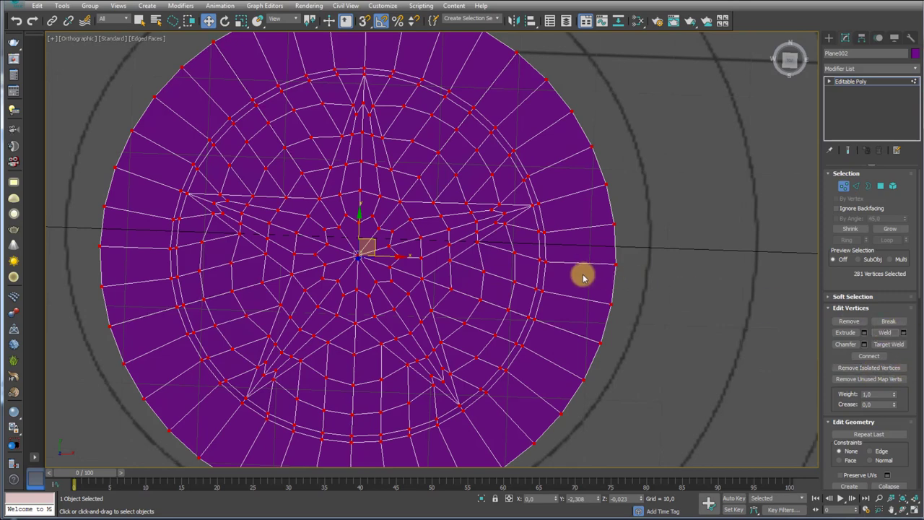
{"action": "scroll", "coordinate": [570, 267], "scroll_direction": "down", "scroll_amount": 1}
{"action": "scroll", "coordinate": [563, 216], "scroll_direction": "down", "scroll_amount": 3}
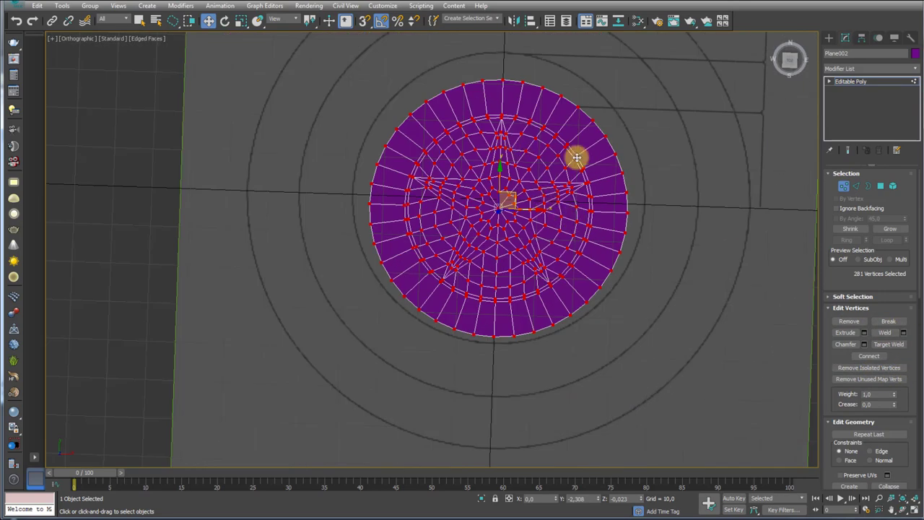
- Select the disc's outer border ring and delete it
{"action": "left_click", "coordinate": [868, 186]}
{"action": "left_click_drag", "start_coordinate": [699, 70], "coordinate": [620, 132]}
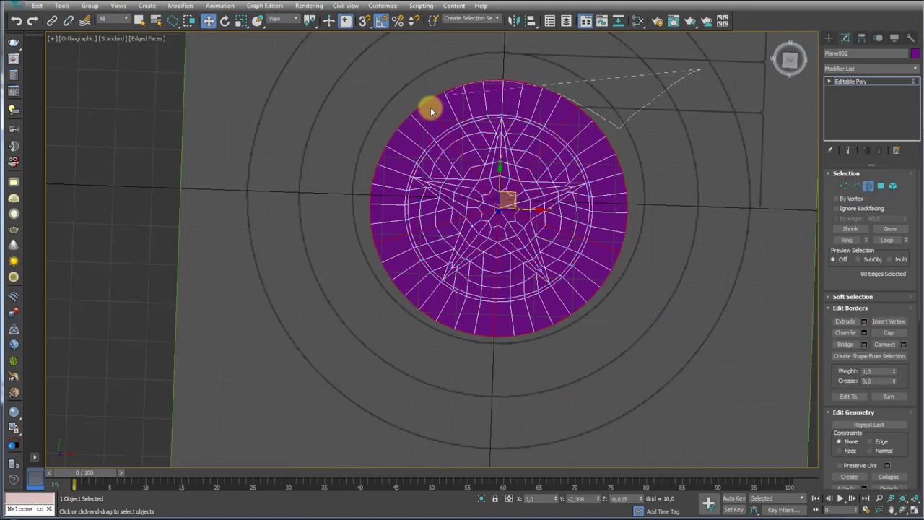
{"action": "left_click_drag", "start_coordinate": [431, 110], "coordinate": [669, 172]}
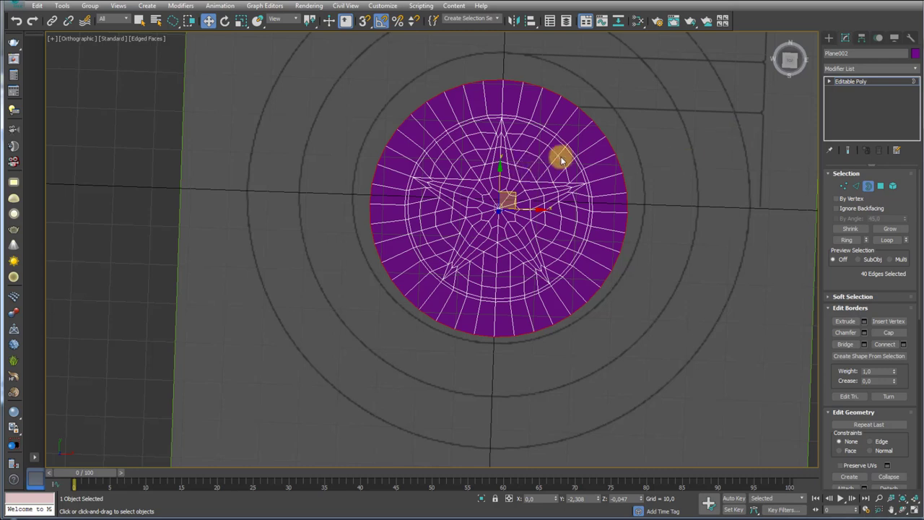
{"action": "left_click", "coordinate": [714, 206]}
{"action": "mouse_move", "coordinate": [748, 160]}
{"action": "left_mouse_down"}
{"action": "mouse_move", "coordinate": [609, 258]}
{"action": "mouse_move", "coordinate": [599, 314]}
{"action": "left_mouse_up"}
{"action": "key", "text": "Delete"}
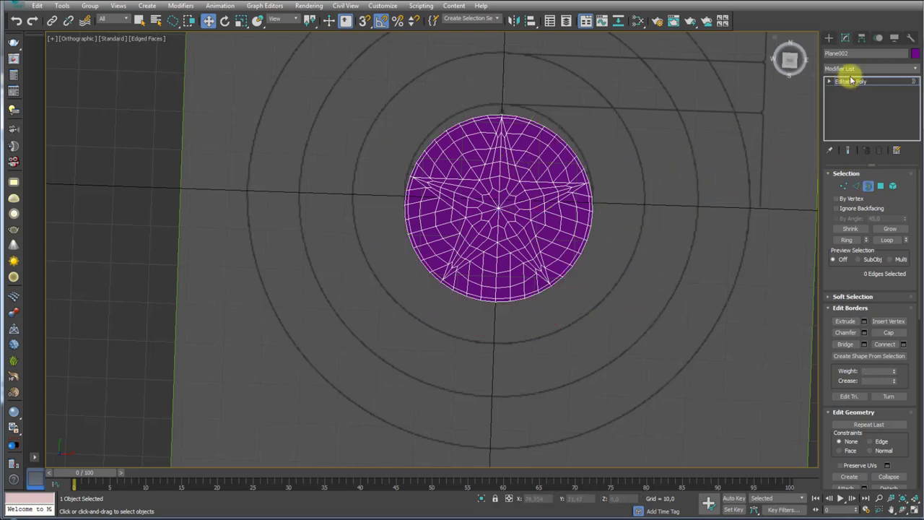
- Exit sub-object mode and recentre the disc in Top view
{"action": "left_click", "coordinate": [852, 82]}
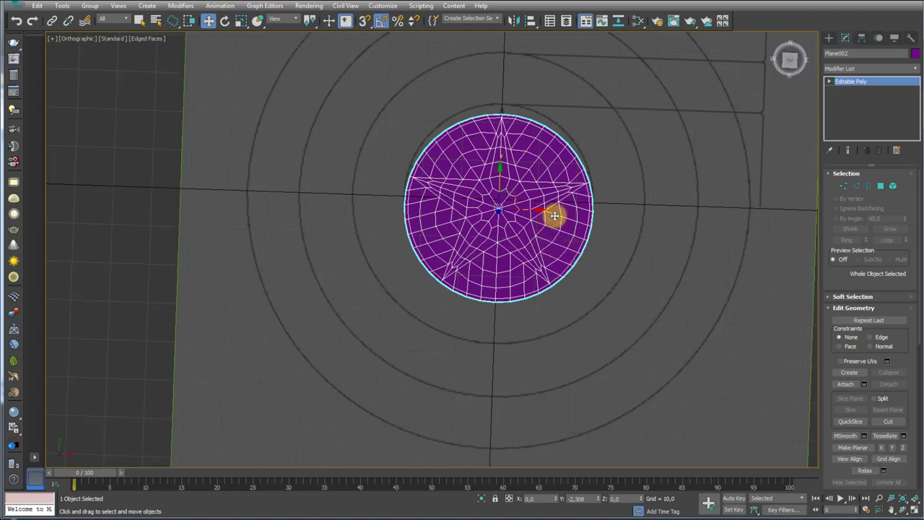
{"action": "key", "text": "t"}
{"action": "scroll", "coordinate": [443, 258], "scroll_direction": "up", "scroll_amount": 5}
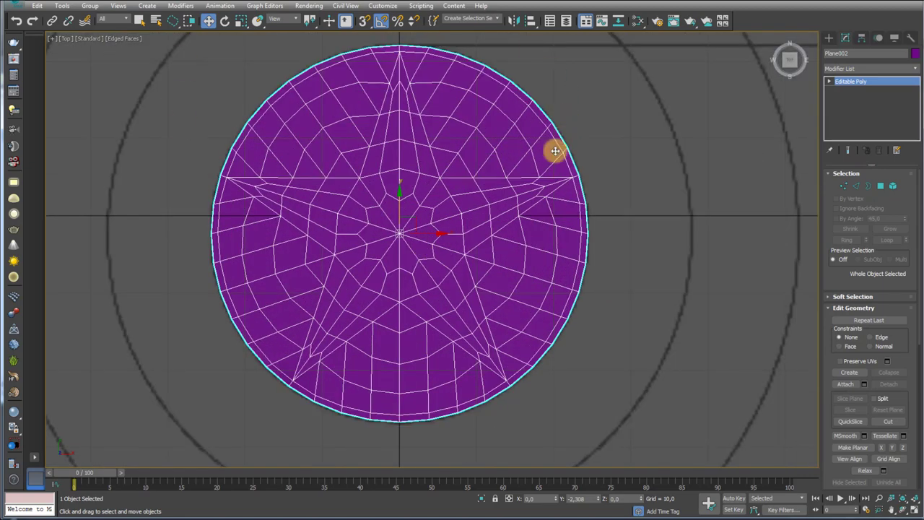
{"action": "scroll", "coordinate": [525, 201], "scroll_direction": "down", "scroll_amount": 4}
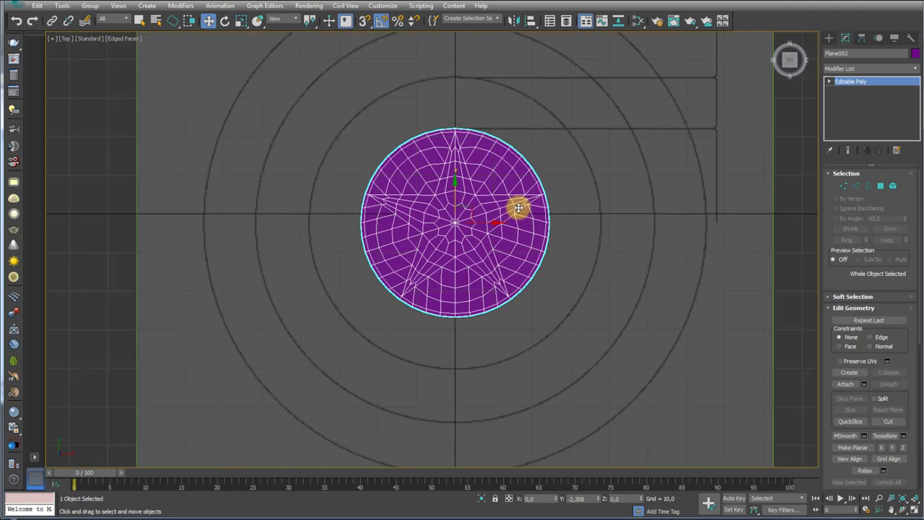
{"action": "mouse_move", "coordinate": [496, 112]}
{"action": "middle_mouse_down"}
{"action": "mouse_move", "coordinate": [483, 206]}
{"action": "mouse_move", "coordinate": [478, 189]}
{"action": "middle_mouse_up"}
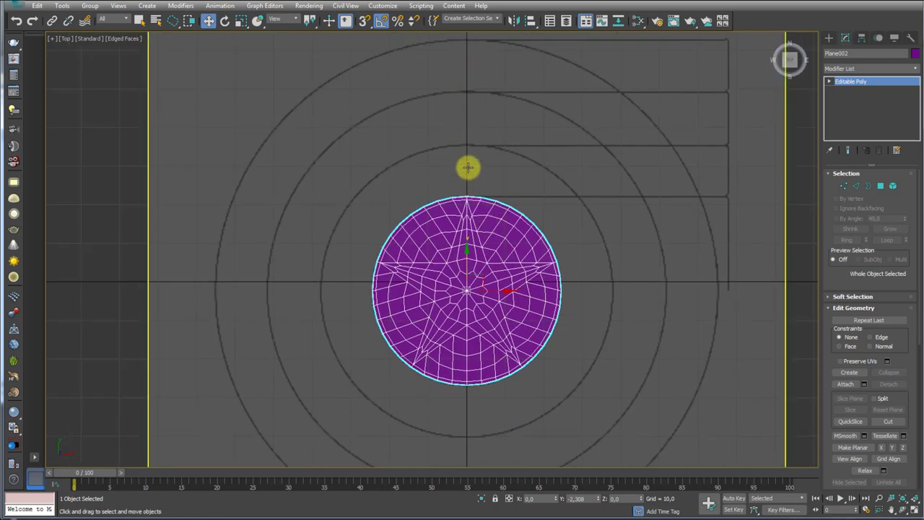
{"action": "scroll", "coordinate": [498, 157], "scroll_direction": "down", "scroll_amount": 4}
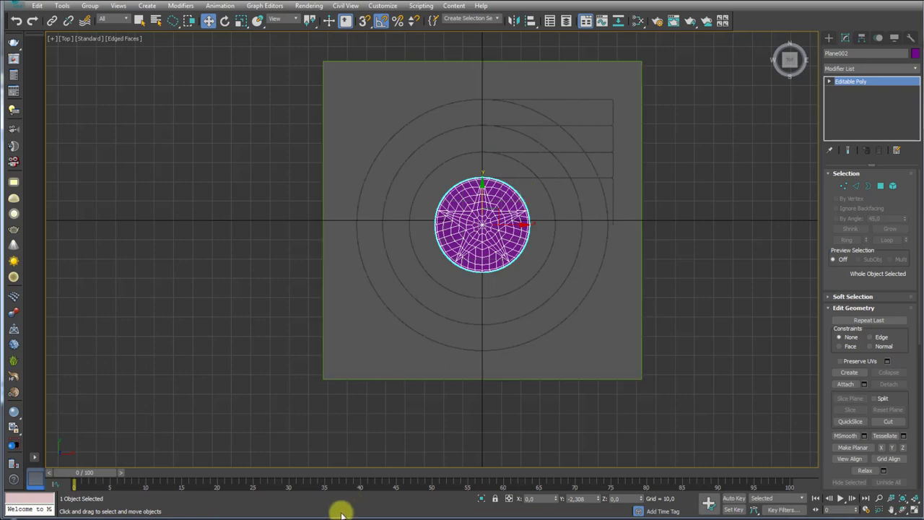
- Browse the reference photos in Windows Photo Viewer to escudo_capitao_america
{"action": "left_click", "coordinate": [324, 479]}
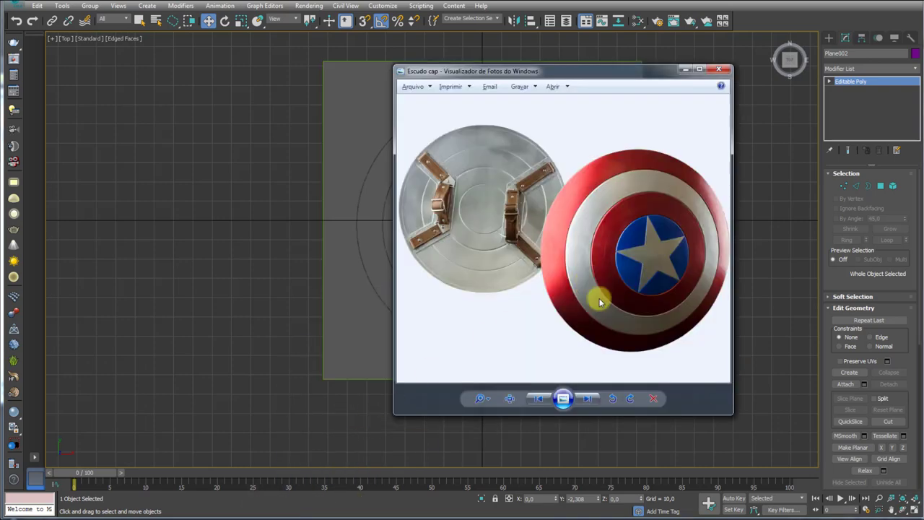
{"action": "left_click", "coordinate": [587, 401]}
{"action": "left_click", "coordinate": [587, 401]}
{"action": "left_click", "coordinate": [587, 401]}
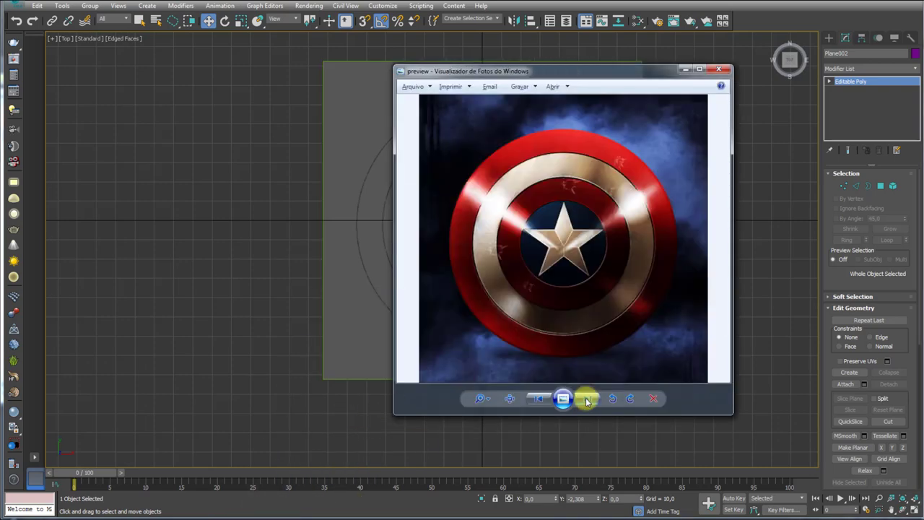
{"action": "left_click", "coordinate": [541, 406]}
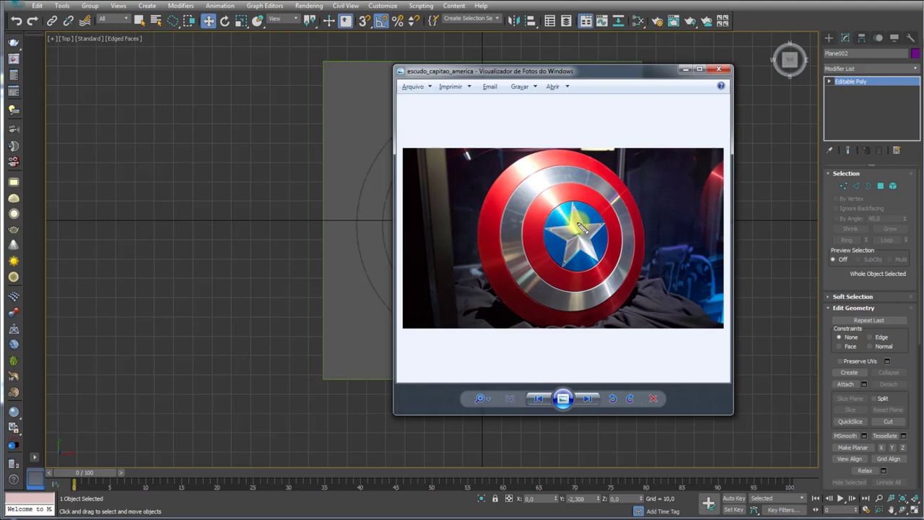
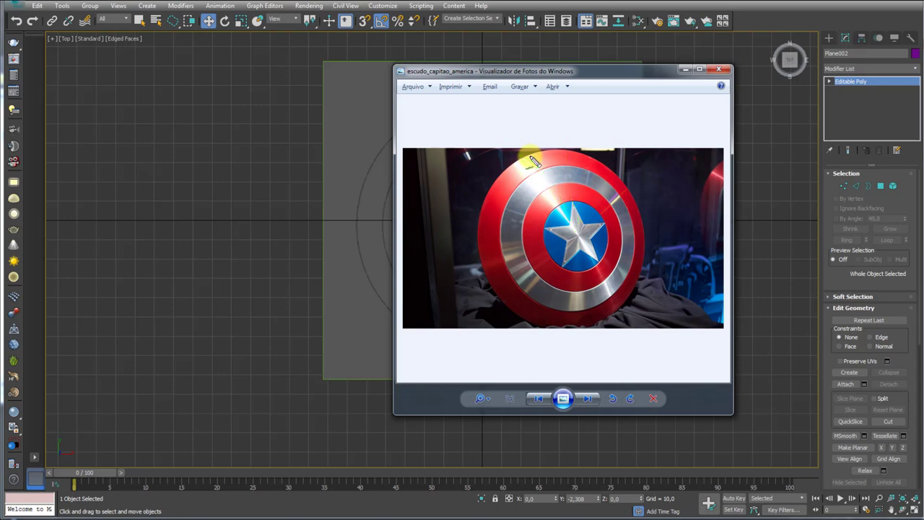
- Close the shield reference photo to return to the 3ds Max Top view
{"action": "left_click", "coordinate": [684, 69]}
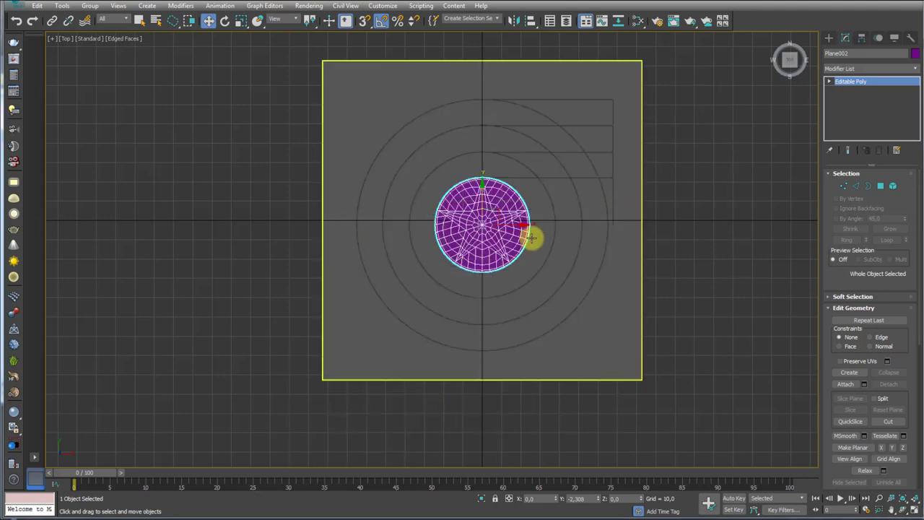
- Draw a straight vertical spline, Line001, from the disc's top edge up past the rings
{"action": "left_click", "coordinate": [830, 40]}
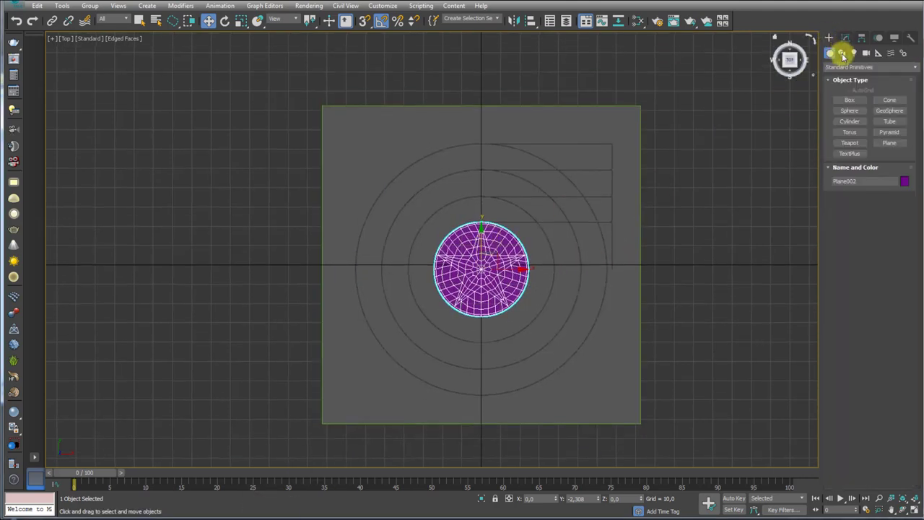
{"action": "left_click", "coordinate": [842, 52]}
{"action": "left_click", "coordinate": [851, 108]}
{"action": "scroll", "coordinate": [429, 268], "scroll_direction": "up", "scroll_amount": 3}
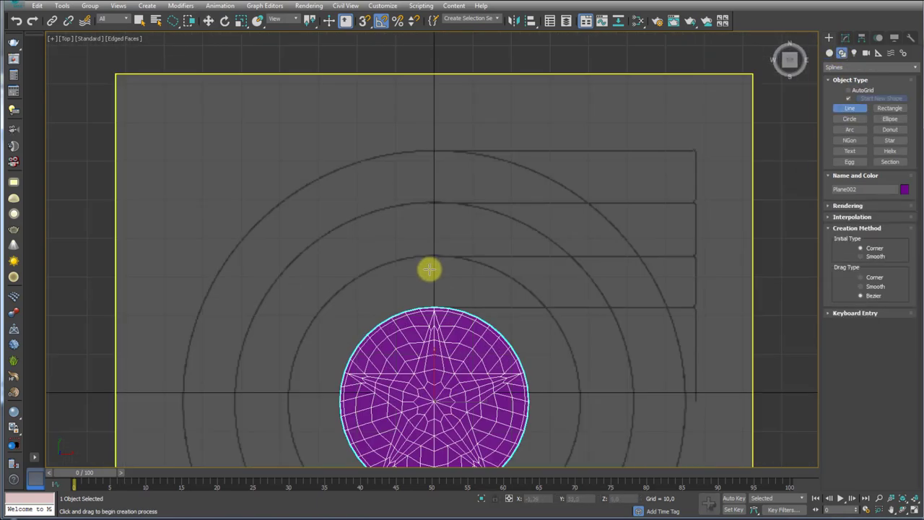
{"action": "scroll", "coordinate": [437, 320], "scroll_direction": "up", "scroll_amount": 3}
{"action": "scroll", "coordinate": [434, 325], "scroll_direction": "up", "scroll_amount": 2}
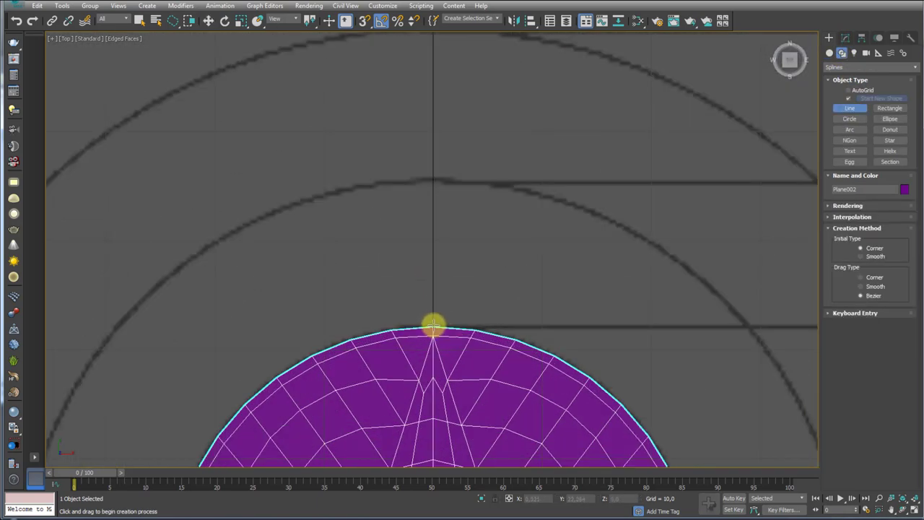
{"action": "left_click", "coordinate": [434, 328]}
{"action": "scroll", "coordinate": [439, 245], "scroll_direction": "down", "scroll_amount": 3}
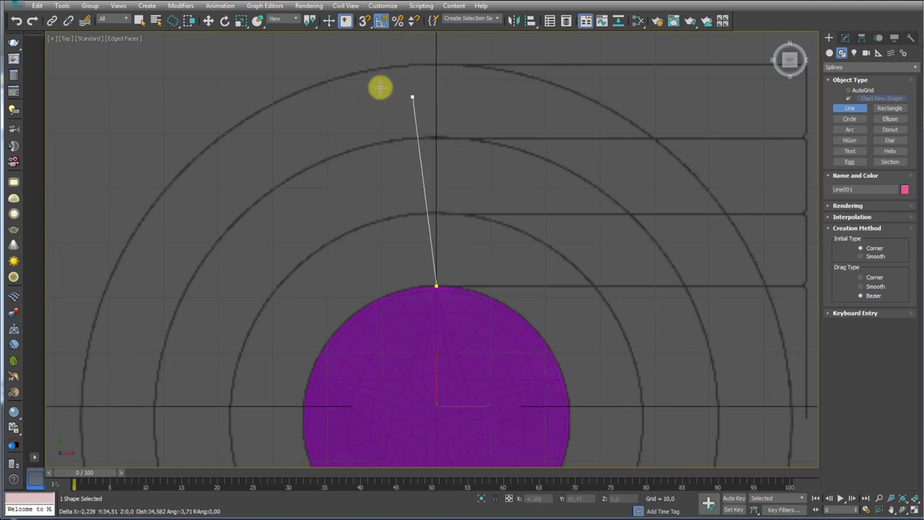
{"action": "left_click", "coordinate": [436, 62]}
{"action": "right_click", "coordinate": [436, 62]}
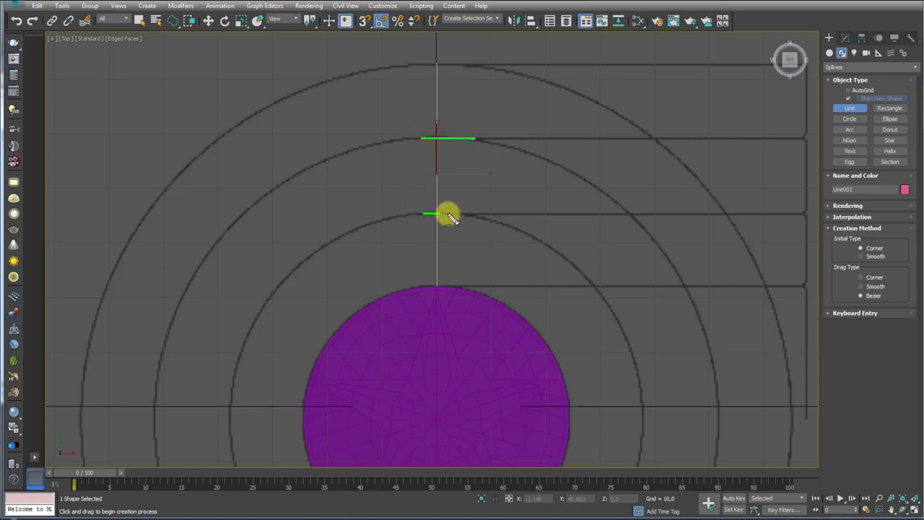
{"action": "left_click", "coordinate": [846, 36]}
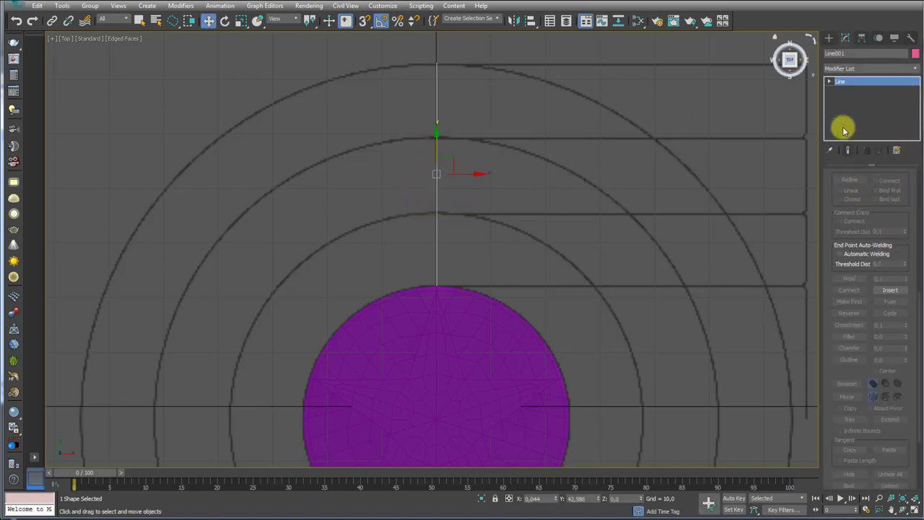
- Raise Line001's top vertex slightly so it ends at the outermost ring
{"action": "left_click", "coordinate": [851, 99]}
{"action": "left_click_drag", "start_coordinate": [657, 166], "coordinate": [320, 214]}
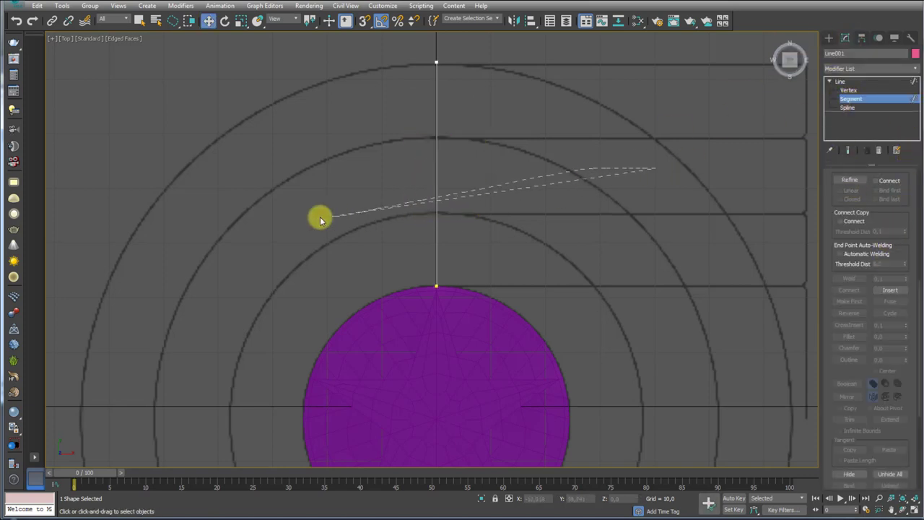
{"action": "scroll", "coordinate": [862, 360], "scroll_direction": "down", "scroll_amount": 5}
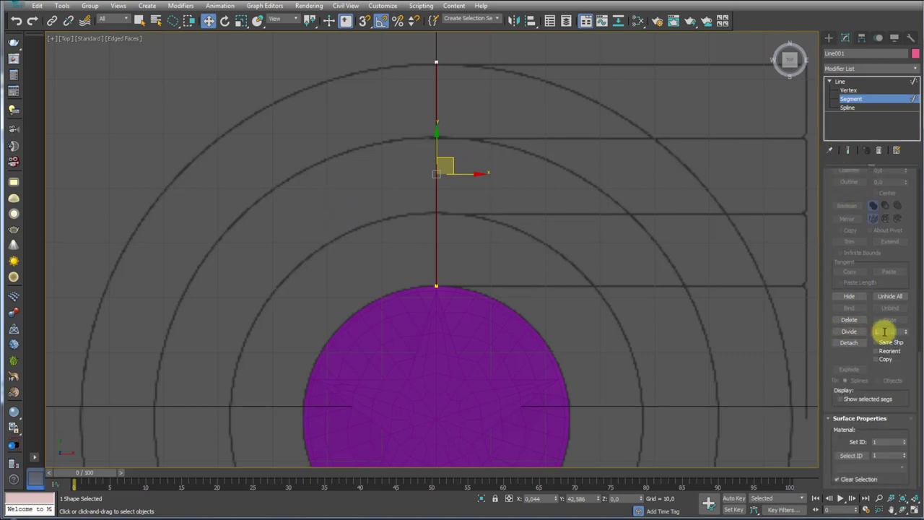
{"action": "left_click", "coordinate": [847, 89]}
{"action": "middle_click_drag", "start_coordinate": [574, 99], "coordinate": [569, 202]}
{"action": "left_click_drag", "start_coordinate": [516, 113], "coordinate": [415, 185]}
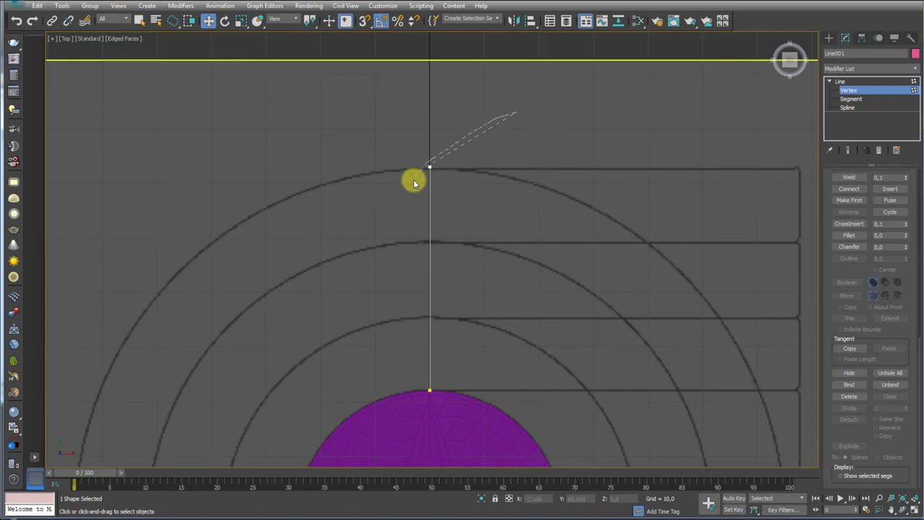
{"action": "left_click_drag", "start_coordinate": [434, 119], "coordinate": [433, 101]}
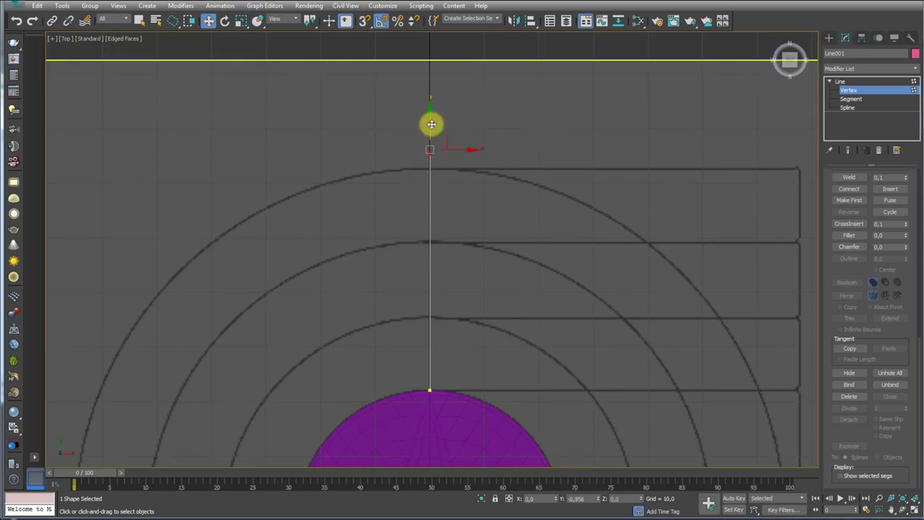
{"action": "left_click_drag", "start_coordinate": [430, 124], "coordinate": [429, 129]}
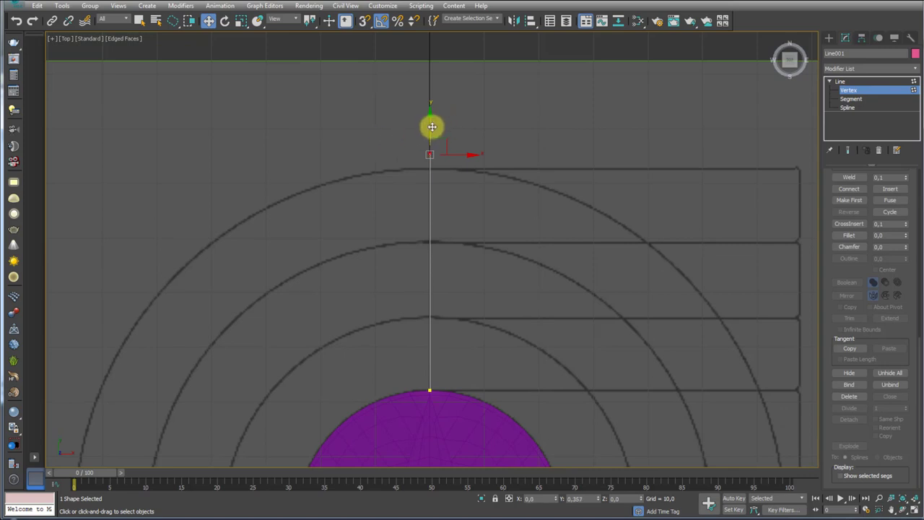
- Subdivide the line's segment with Divide set to 3, adding extra vertices
{"action": "left_click", "coordinate": [851, 98]}
{"action": "left_click_drag", "start_coordinate": [733, 207], "coordinate": [313, 285]}
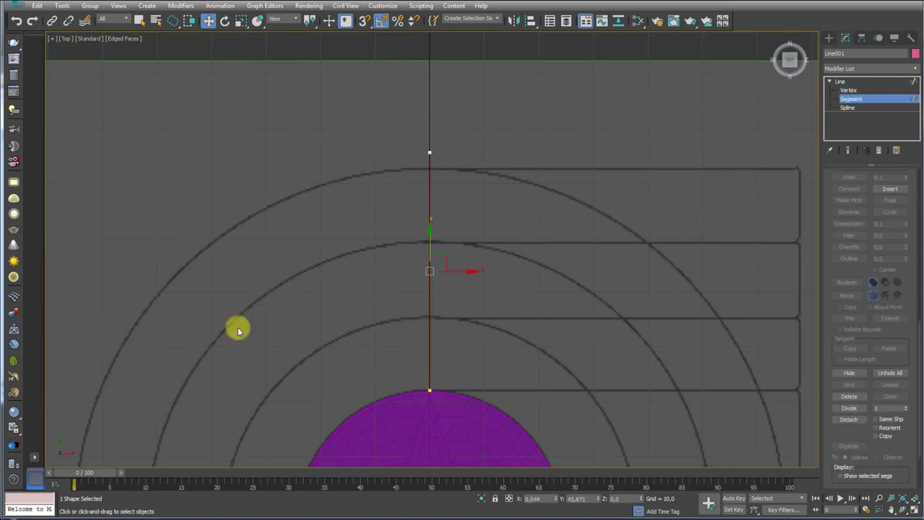
{"action": "scroll", "coordinate": [899, 361], "scroll_direction": "down", "scroll_amount": 3}
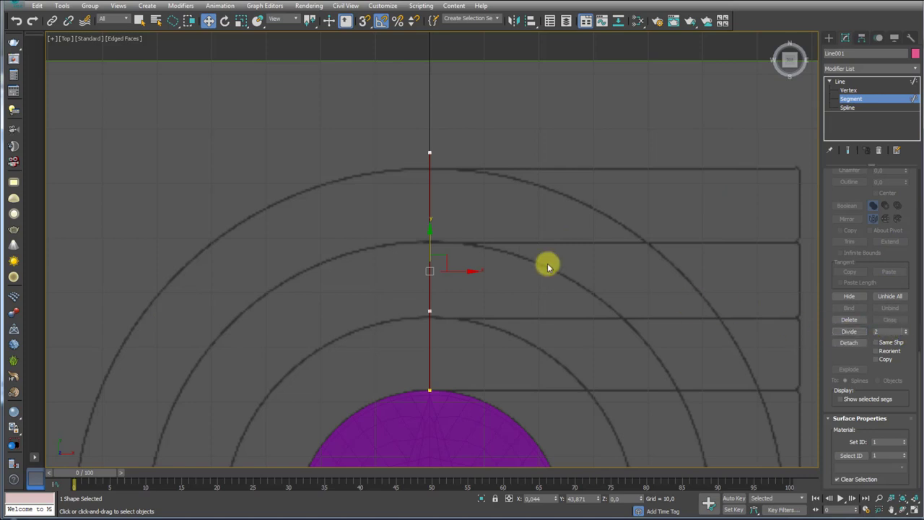
{"action": "left_click", "coordinate": [601, 277]}
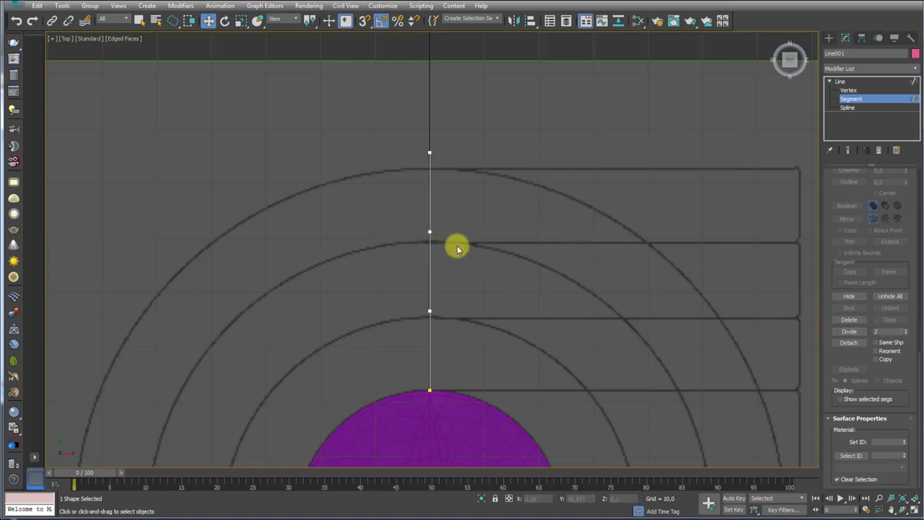
{"action": "left_click_drag", "start_coordinate": [462, 196], "coordinate": [414, 318]}
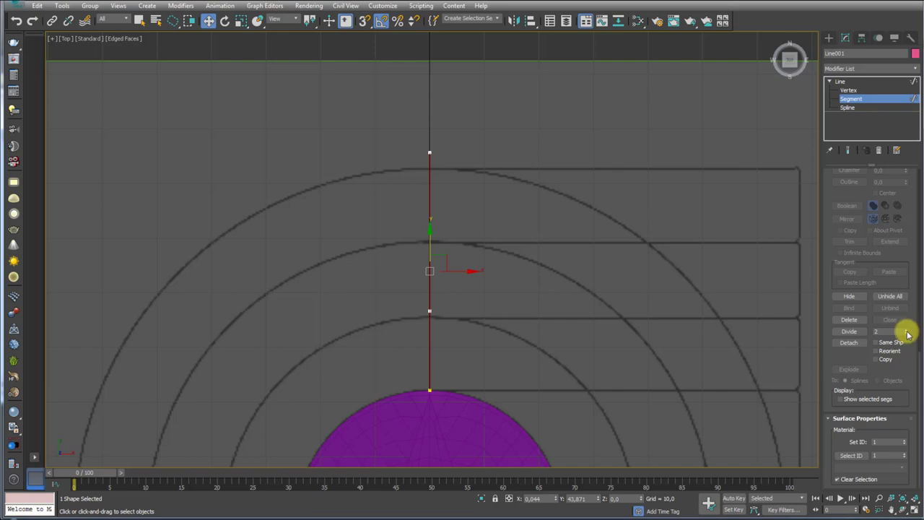
{"action": "left_click", "coordinate": [849, 331]}
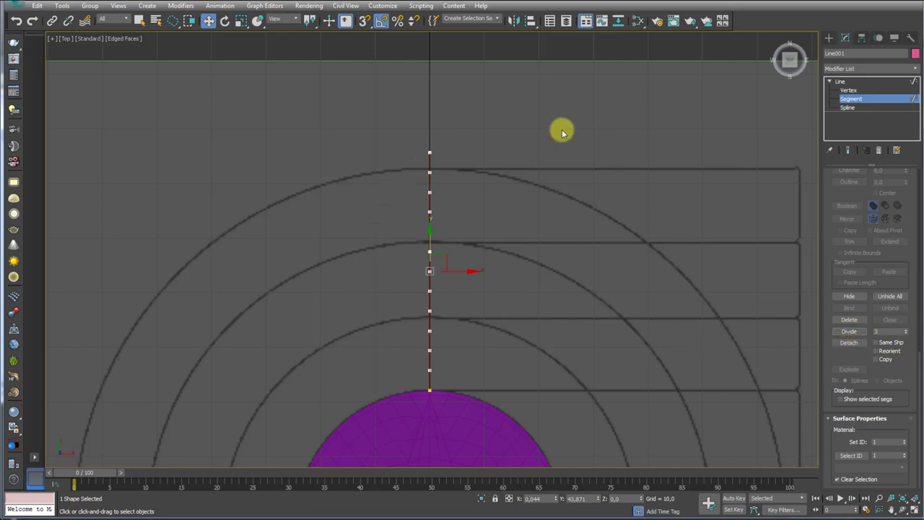
{"action": "left_click", "coordinate": [840, 81]}
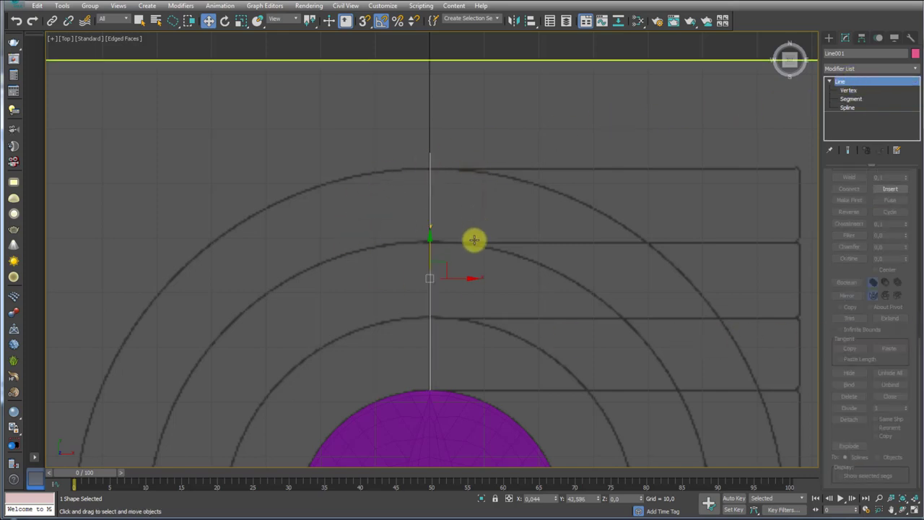
- Orbit and reposition the viewport to see Line001 and the disc at an angle
{"action": "scroll", "coordinate": [484, 295], "scroll_direction": "down", "scroll_amount": 3}
{"action": "scroll", "coordinate": [538, 198], "scroll_direction": "up", "scroll_amount": 1}
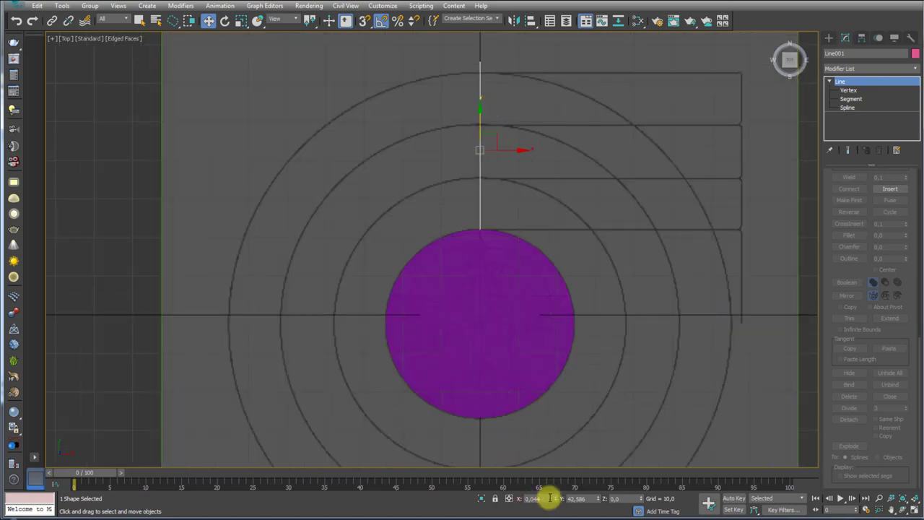
{"action": "left_click_drag", "start_coordinate": [645, 489], "coordinate": [511, 502]}
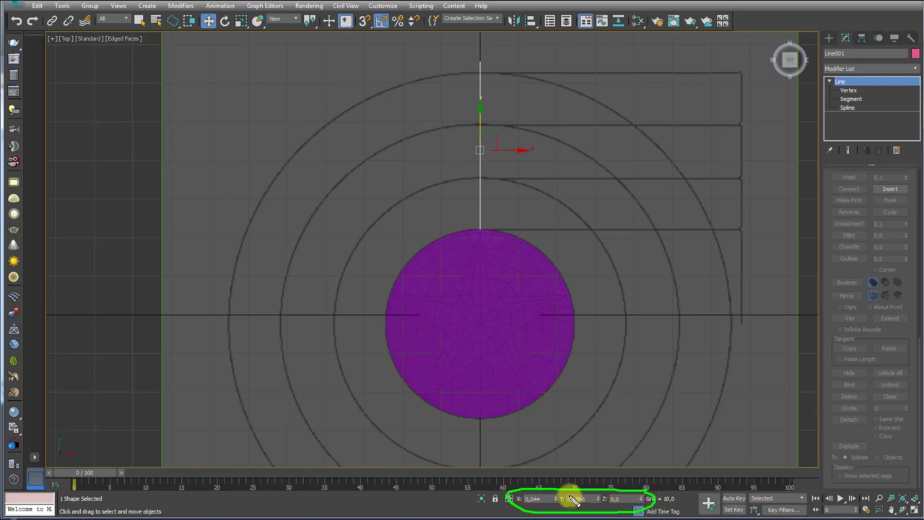
{"action": "key", "text": "Escape"}
{"action": "mouse_move", "coordinate": [543, 489]}
{"action": "left_mouse_down"}
{"action": "mouse_move", "coordinate": [524, 498]}
{"action": "mouse_move", "coordinate": [557, 503]}
{"action": "left_mouse_up"}
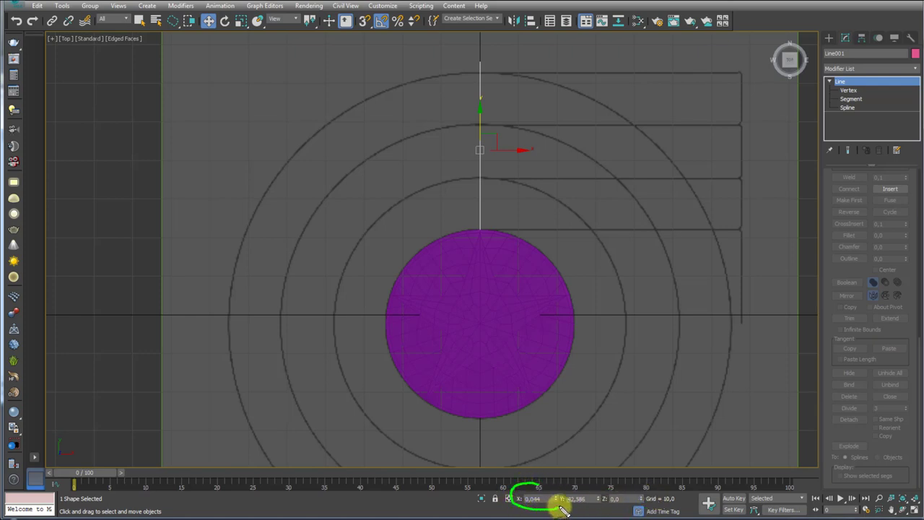
{"action": "key", "text": "Escape"}
{"action": "type", "text": "0"}
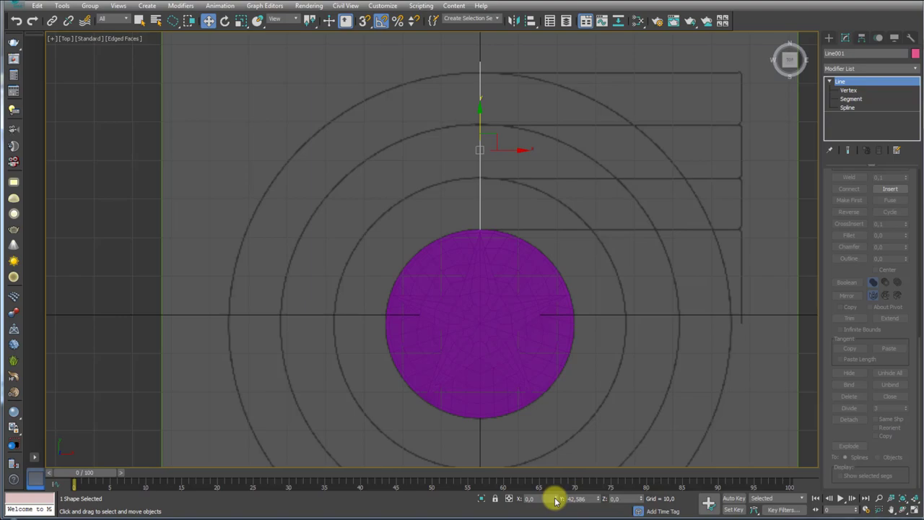
{"action": "mouse_move", "coordinate": [535, 138]}
{"action": "left_mouse_down"}
{"action": "mouse_move", "coordinate": [535, 150]}
{"action": "mouse_move", "coordinate": [538, 144]}
{"action": "left_mouse_up"}
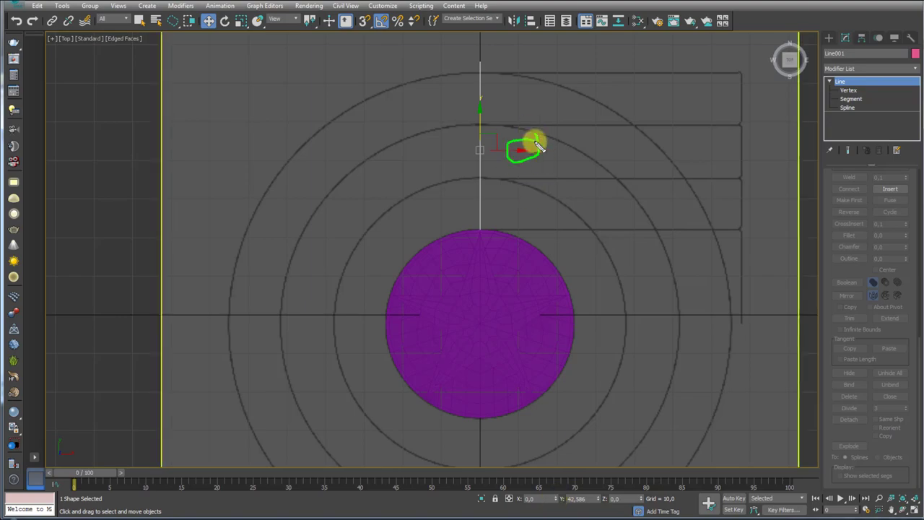
{"action": "key", "text": "Escape"}
{"action": "mouse_move", "coordinate": [508, 320]}
{"action": "middle_mouse_down", "text": "alt"}
{"action": "mouse_move", "coordinate": [399, 220]}
{"action": "mouse_move", "coordinate": [467, 244]}
{"action": "mouse_move", "coordinate": [438, 270]}
{"action": "mouse_move", "coordinate": [575, 233]}
{"action": "mouse_move", "coordinate": [569, 209]}
{"action": "middle_mouse_up", "text": "alt"}
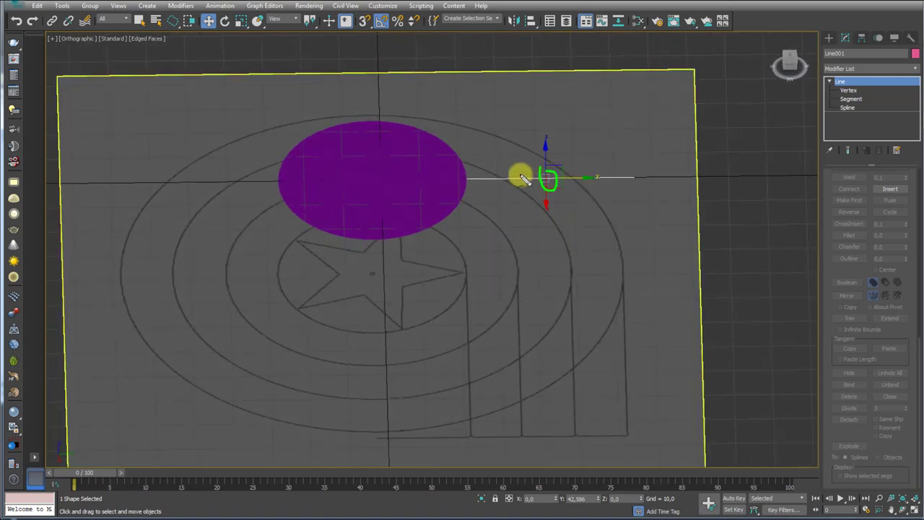
{"action": "mouse_move", "coordinate": [523, 178]}
{"action": "left_mouse_down"}
{"action": "mouse_move", "coordinate": [390, 179]}
{"action": "mouse_move", "coordinate": [426, 175]}
{"action": "left_mouse_up"}
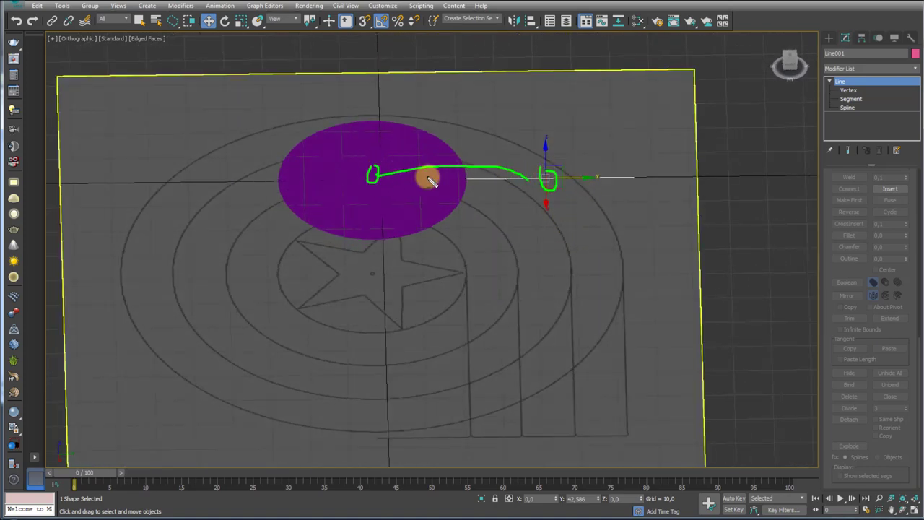
{"action": "key", "text": "Escape"}
- With Affect Pivot Only, align Line001's pivot to Plane002's pivot on X, Y and Z
{"action": "left_click", "coordinate": [861, 39]}
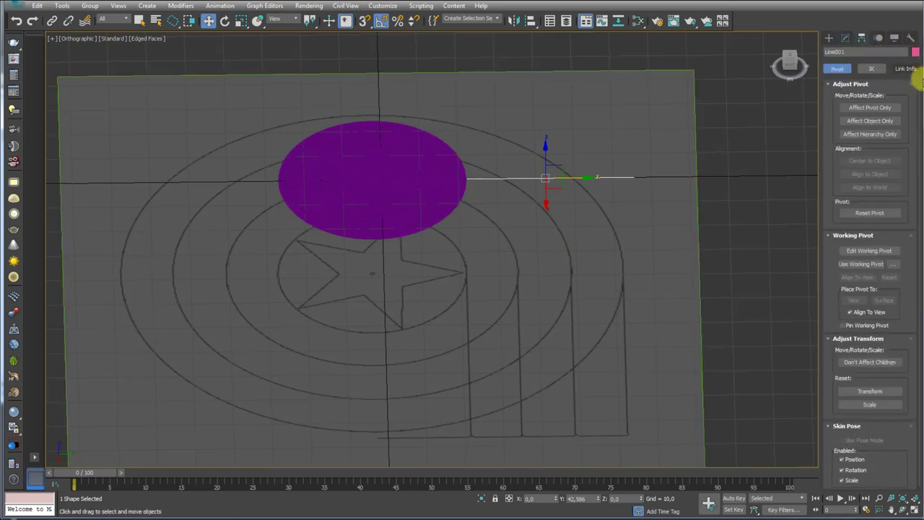
{"action": "left_click", "coordinate": [868, 106]}
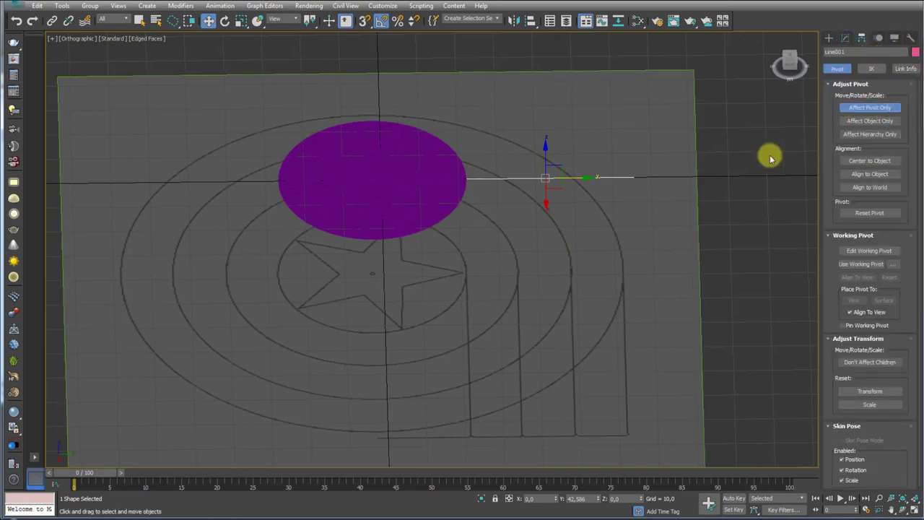
{"action": "left_click", "coordinate": [530, 21]}
{"action": "left_click", "coordinate": [400, 144]}
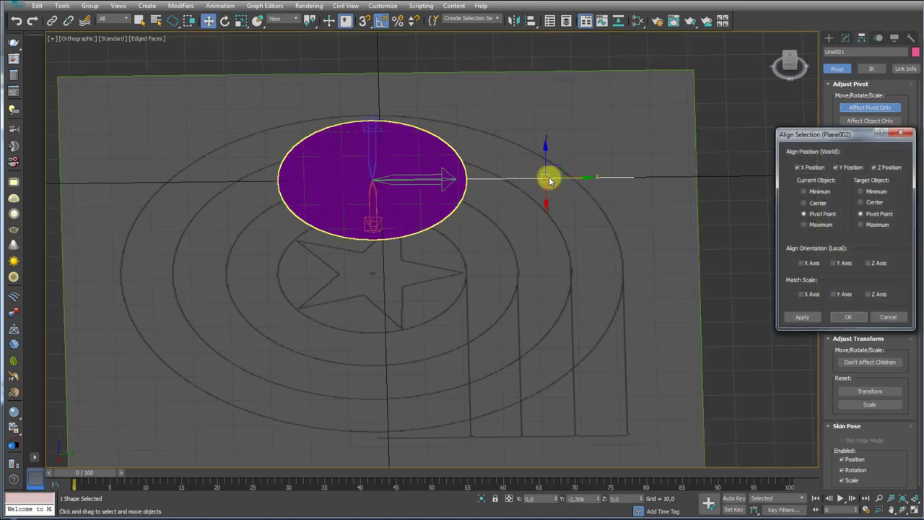
{"action": "left_click_drag", "start_coordinate": [550, 178], "coordinate": [415, 153]}
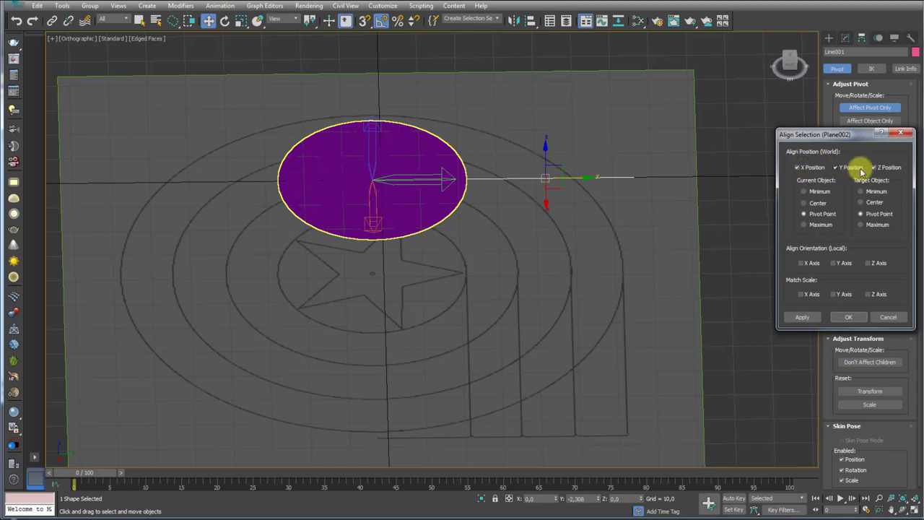
{"action": "left_click", "coordinate": [848, 317]}
- Turn Affect Pivot Only off and browse Line001's Modifier List
{"action": "mouse_move", "coordinate": [495, 200]}
{"action": "middle_mouse_down", "text": "alt"}
{"action": "mouse_move", "coordinate": [498, 250]}
{"action": "mouse_move", "coordinate": [708, 128]}
{"action": "middle_mouse_up", "text": "alt"}
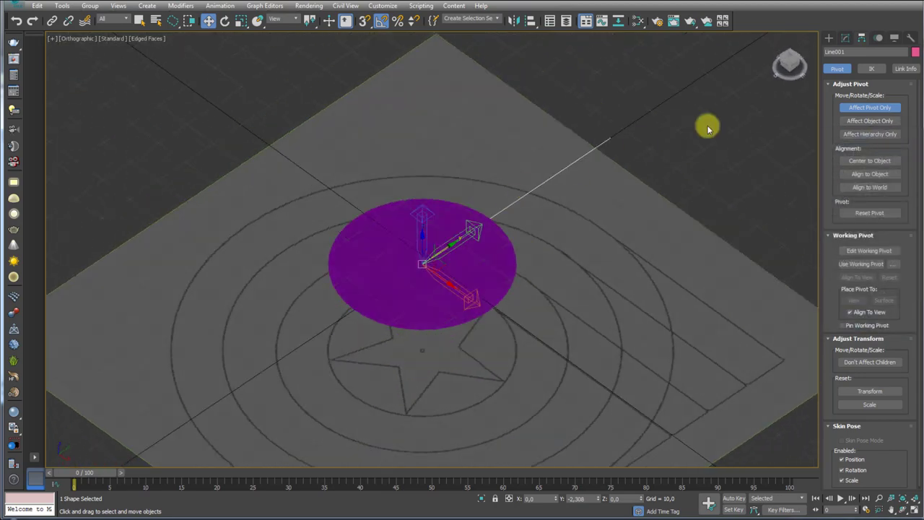
{"action": "left_click", "coordinate": [870, 104]}
{"action": "mouse_move", "coordinate": [692, 192]}
{"action": "middle_mouse_down", "text": "alt"}
{"action": "mouse_move", "coordinate": [595, 207]}
{"action": "mouse_move", "coordinate": [611, 260]}
{"action": "middle_mouse_up", "text": "alt"}
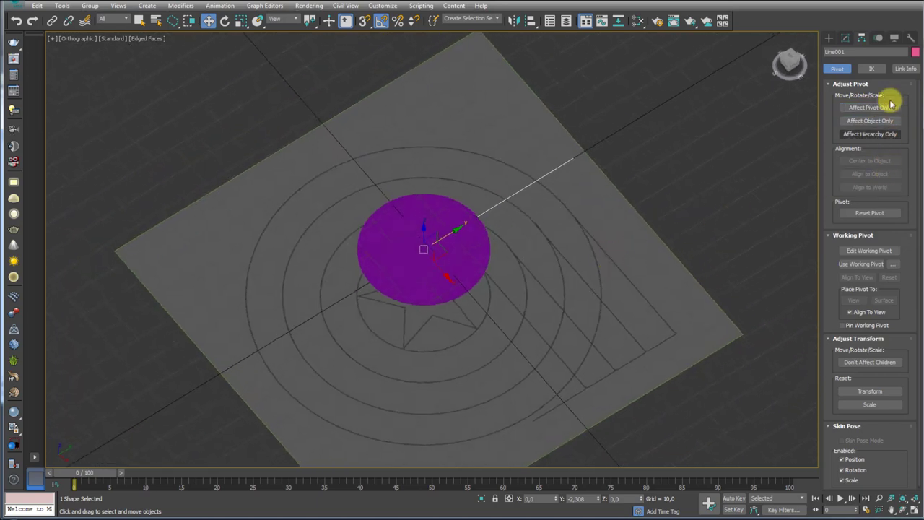
{"action": "left_click", "coordinate": [845, 37]}
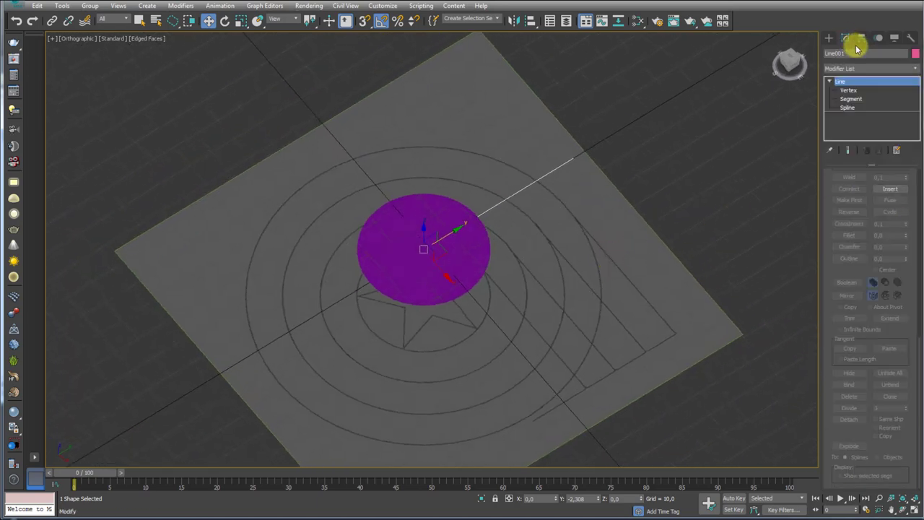
{"action": "left_click", "coordinate": [916, 70]}
{"action": "left_click_drag", "start_coordinate": [915, 78], "coordinate": [917, 137]}
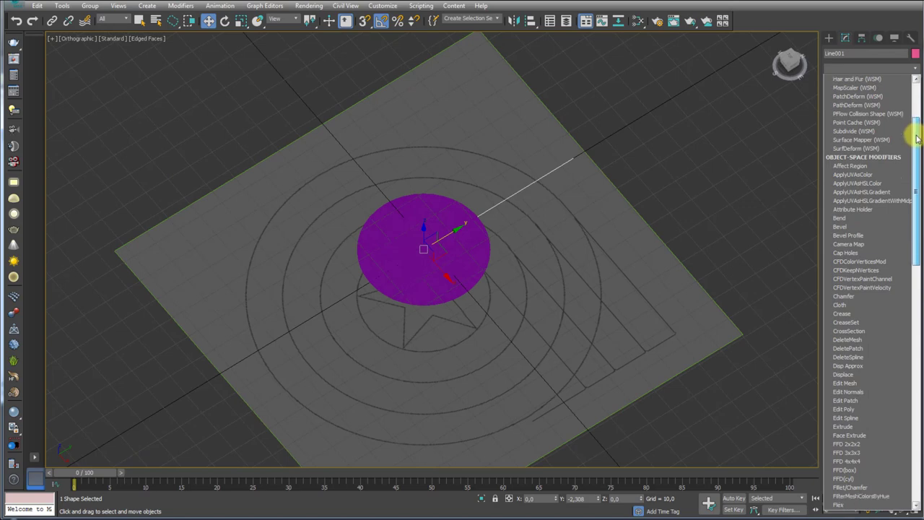
- Apply a Lathe modifier to Line001 spinning around the Z axis
{"action": "left_click_drag", "start_coordinate": [917, 137], "coordinate": [915, 169]}
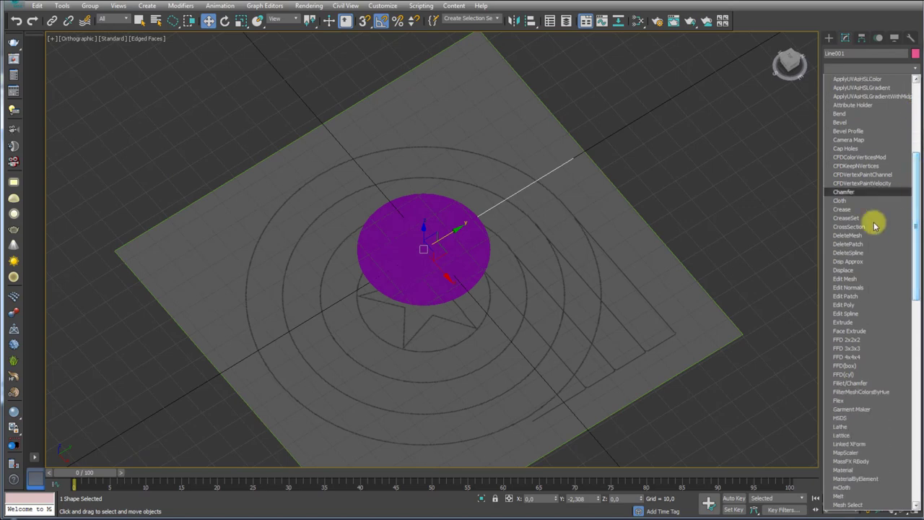
{"action": "scroll", "coordinate": [858, 317], "scroll_direction": "down", "scroll_amount": 1}
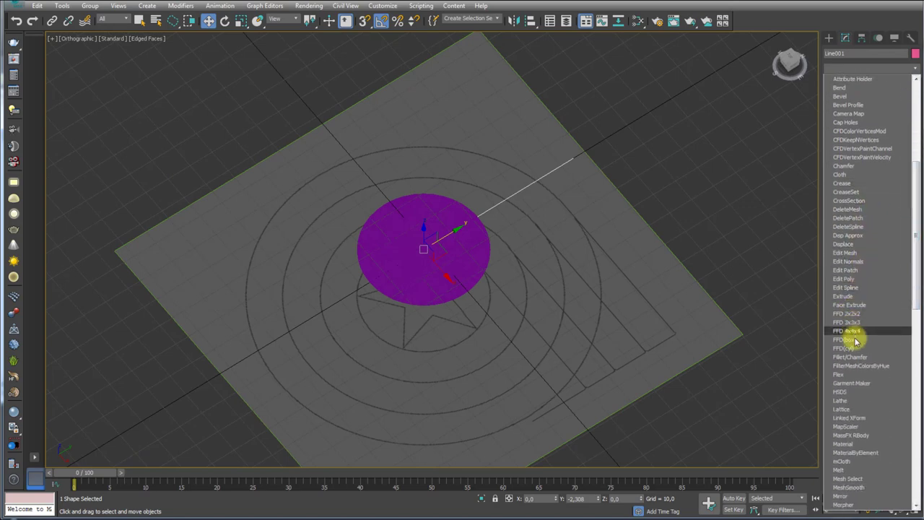
{"action": "left_click", "coordinate": [856, 402]}
{"action": "middle_click_drag", "start_coordinate": [592, 251], "coordinate": [611, 243], "text": "alt"}
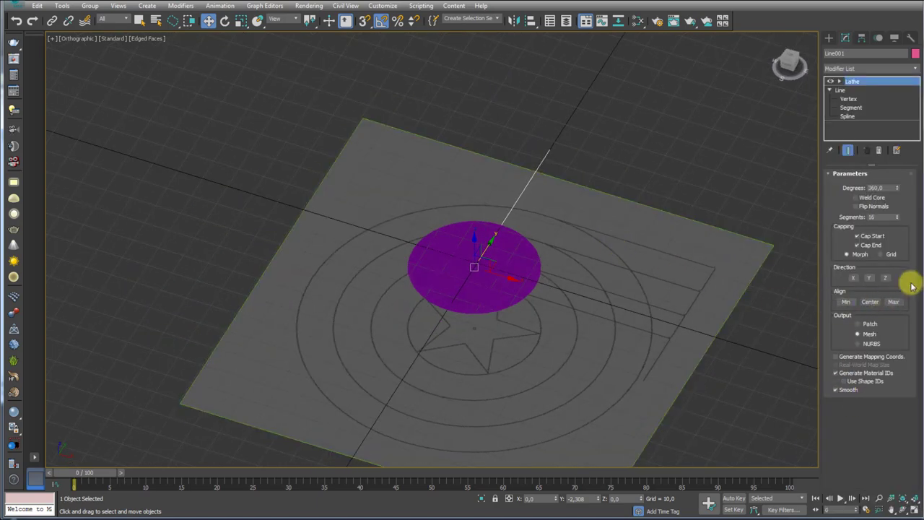
{"action": "left_click", "coordinate": [854, 278]}
{"action": "left_click", "coordinate": [870, 277]}
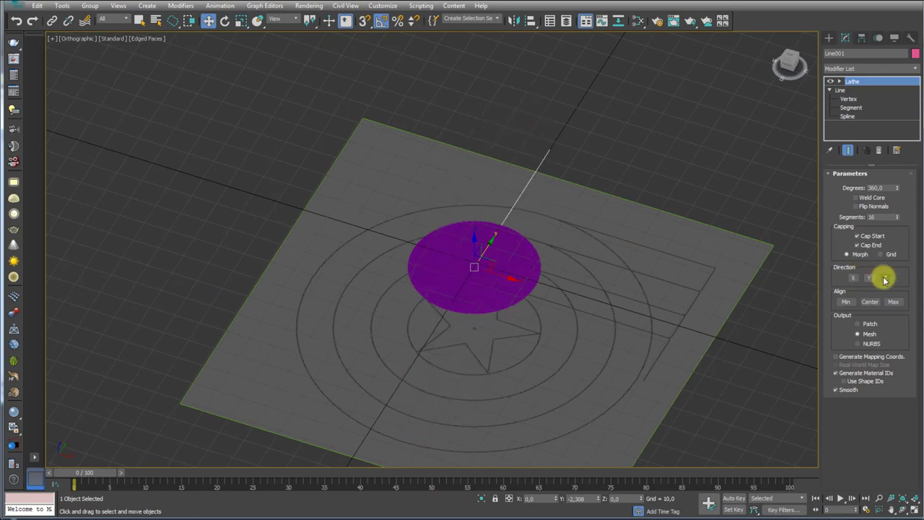
{"action": "left_click", "coordinate": [885, 278]}
- Flip the lathed ring's normals and select the star disc Plane002
{"action": "middle_click_drag", "start_coordinate": [437, 182], "coordinate": [530, 259], "text": "alt"}
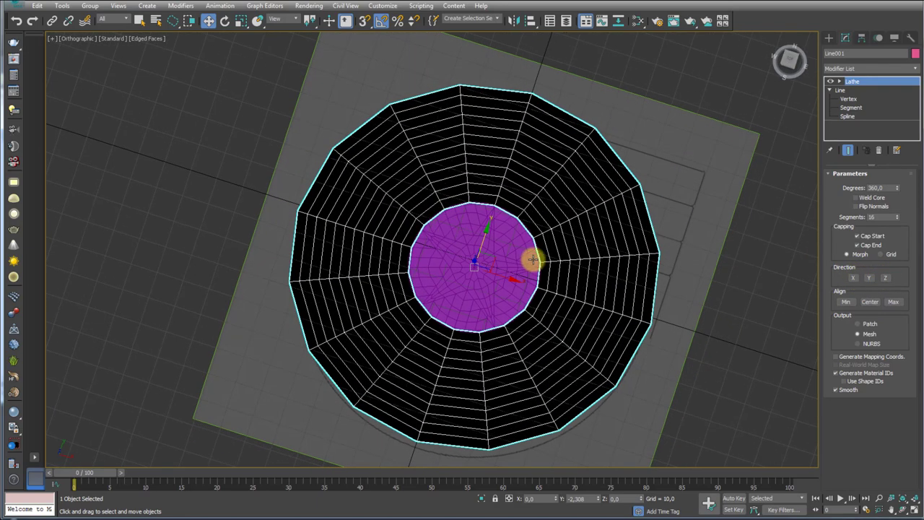
{"action": "left_click", "coordinate": [860, 207]}
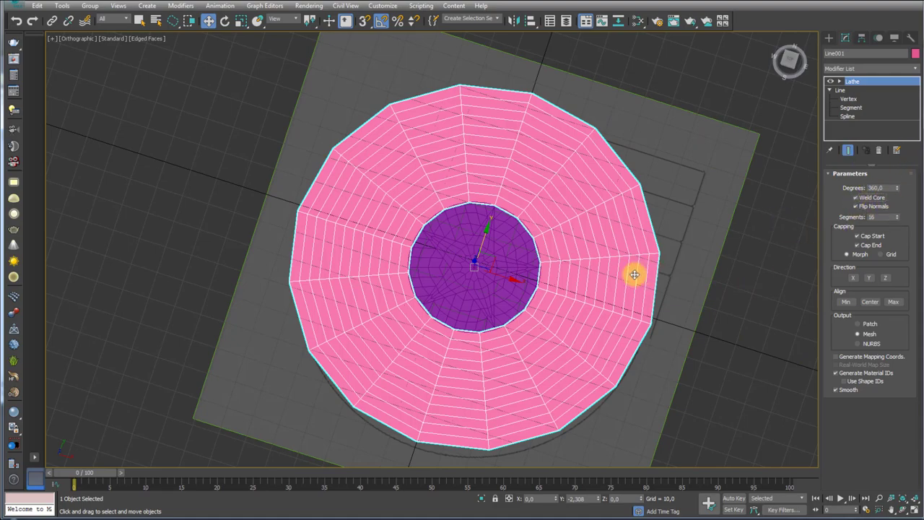
{"action": "mouse_move", "coordinate": [634, 275]}
{"action": "middle_mouse_down", "text": "alt"}
{"action": "mouse_move", "coordinate": [568, 312]}
{"action": "mouse_move", "coordinate": [578, 250]}
{"action": "middle_mouse_up", "text": "alt"}
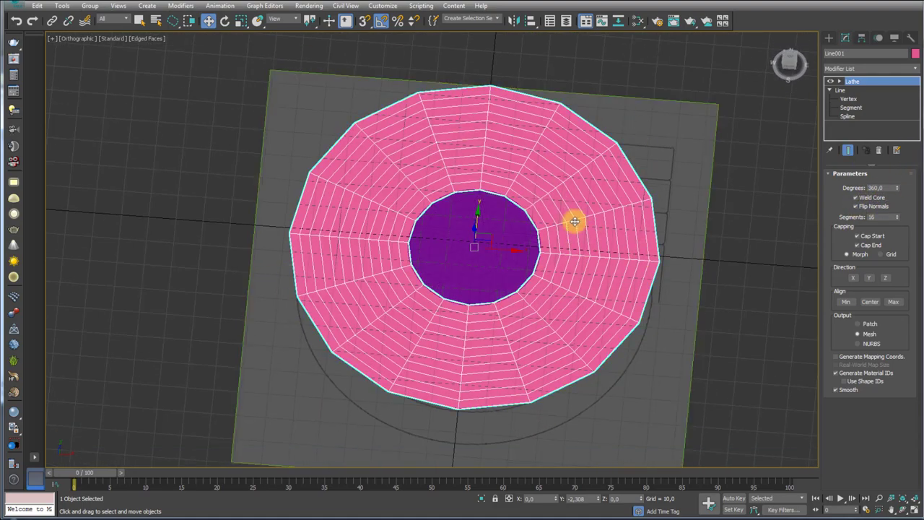
{"action": "left_click", "coordinate": [517, 220]}
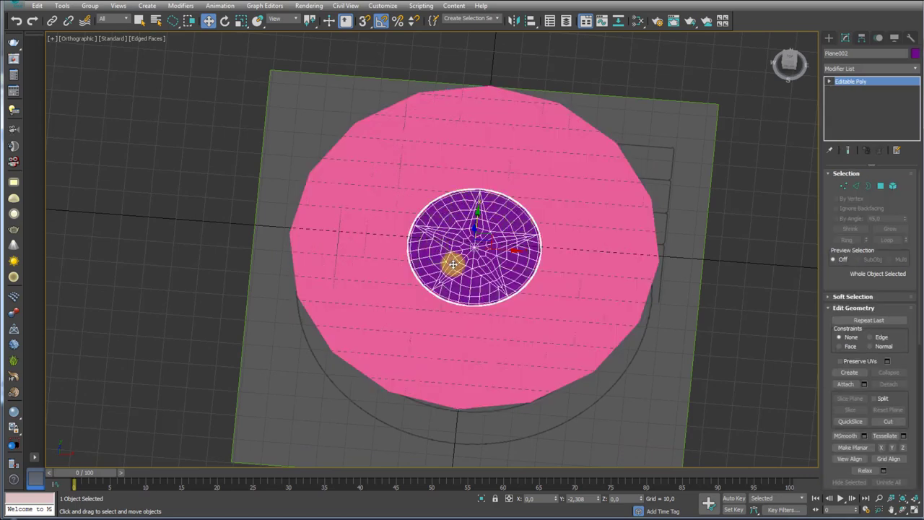
- Set the Lathe ring's segment count to 40
{"action": "left_click", "coordinate": [868, 186]}
{"action": "left_click", "coordinate": [536, 260]}
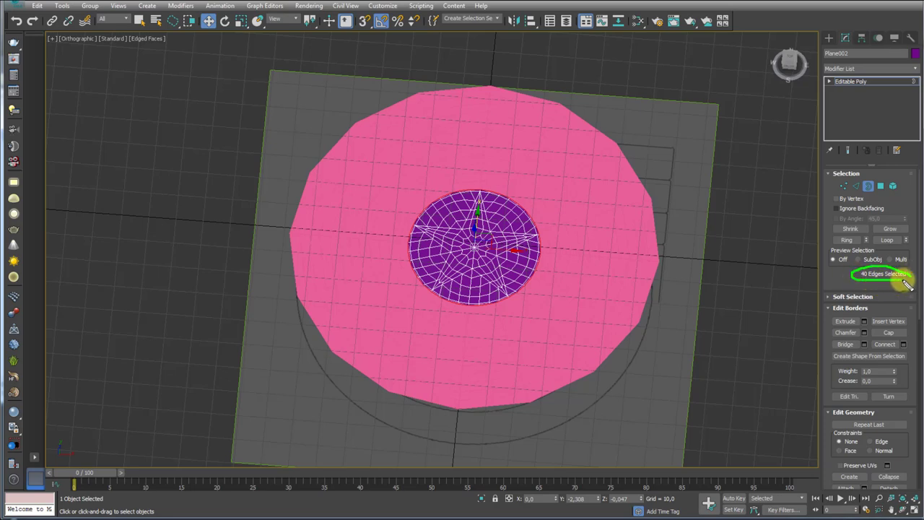
{"action": "left_click", "coordinate": [860, 82]}
{"action": "left_click", "coordinate": [582, 184]}
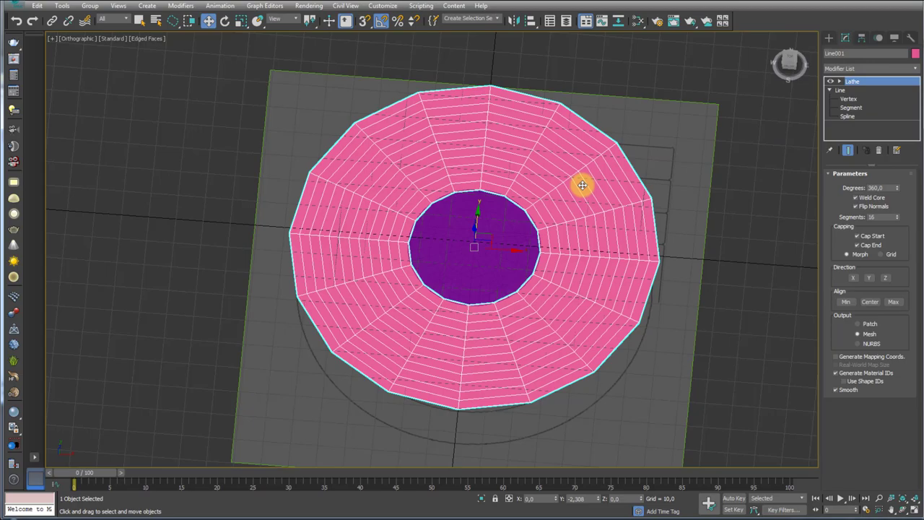
{"action": "double_click", "coordinate": [872, 217]}
{"action": "type", "text": "40"}
{"action": "key", "text": "Return"}
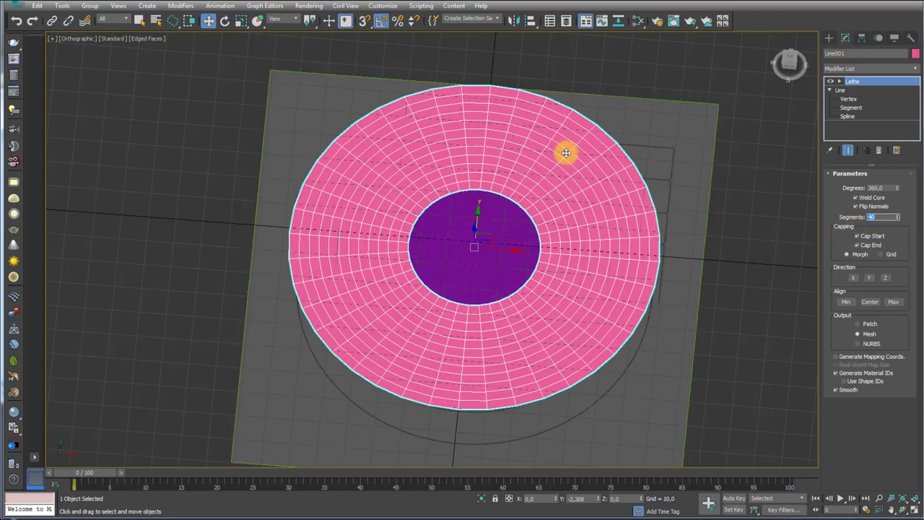
- Raise the purple star disc Plane002 above the ring along Z
{"action": "mouse_move", "coordinate": [561, 150]}
{"action": "middle_mouse_down", "text": "alt"}
{"action": "mouse_move", "coordinate": [553, 241]}
{"action": "mouse_move", "coordinate": [525, 178]}
{"action": "mouse_move", "coordinate": [613, 270]}
{"action": "mouse_move", "coordinate": [600, 238]}
{"action": "mouse_move", "coordinate": [546, 195]}
{"action": "middle_mouse_up", "text": "alt"}
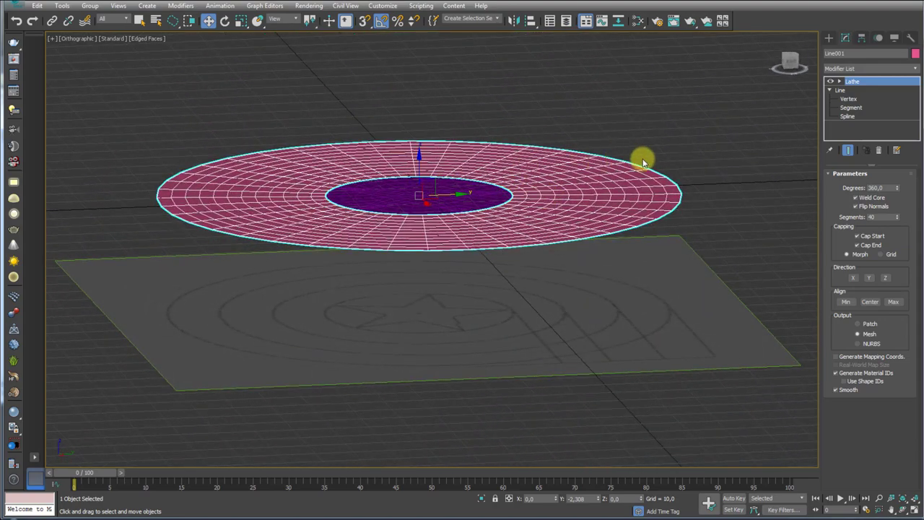
{"action": "mouse_move", "coordinate": [509, 195]}
{"action": "left_mouse_down"}
{"action": "mouse_move", "coordinate": [605, 207]}
{"action": "mouse_move", "coordinate": [702, 266]}
{"action": "left_mouse_up"}
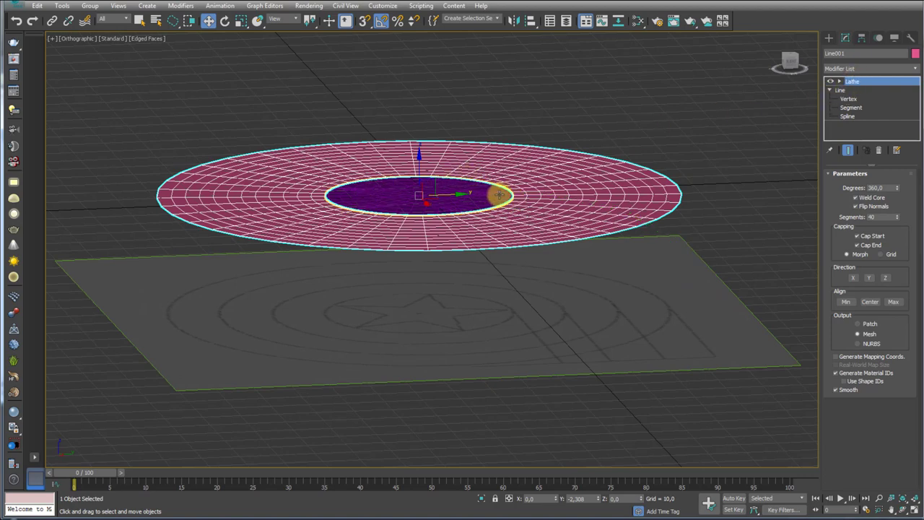
{"action": "left_click", "coordinate": [399, 191]}
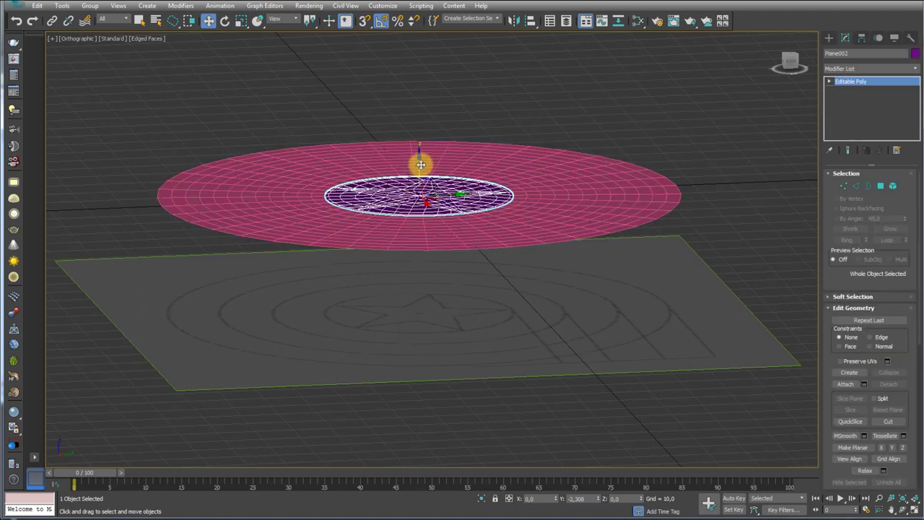
{"action": "left_click_drag", "start_coordinate": [420, 165], "coordinate": [421, 37]}
- Refine Line001's profile to insert a new vertex
{"action": "left_click", "coordinate": [568, 181]}
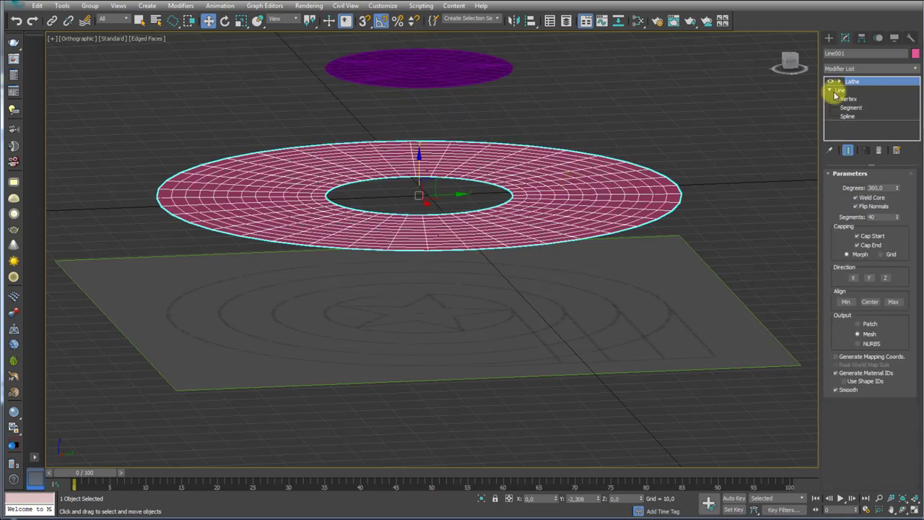
{"action": "left_click", "coordinate": [849, 101]}
{"action": "middle_click_drag", "start_coordinate": [650, 154], "coordinate": [495, 202], "text": "alt"}
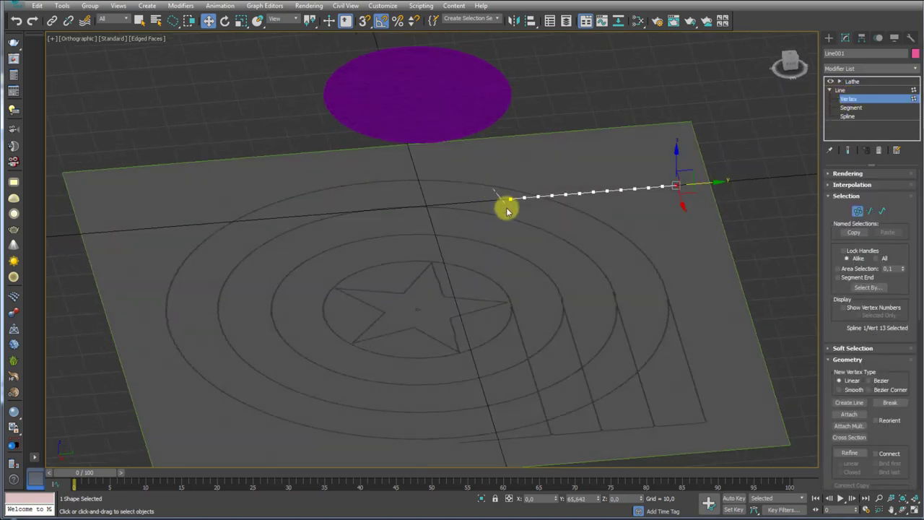
{"action": "scroll", "coordinate": [515, 207], "scroll_direction": "up", "scroll_amount": 5}
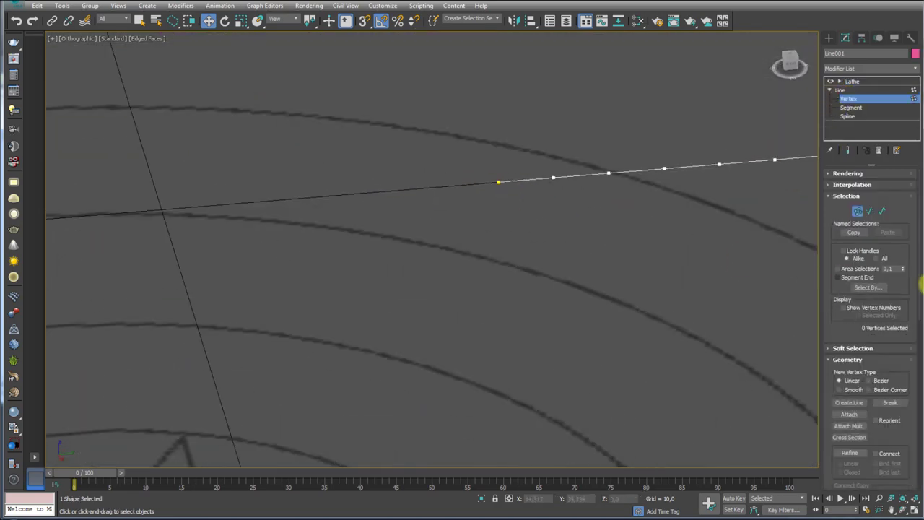
{"action": "scroll", "coordinate": [861, 439], "scroll_direction": "down", "scroll_amount": 1}
{"action": "left_click", "coordinate": [863, 423]}
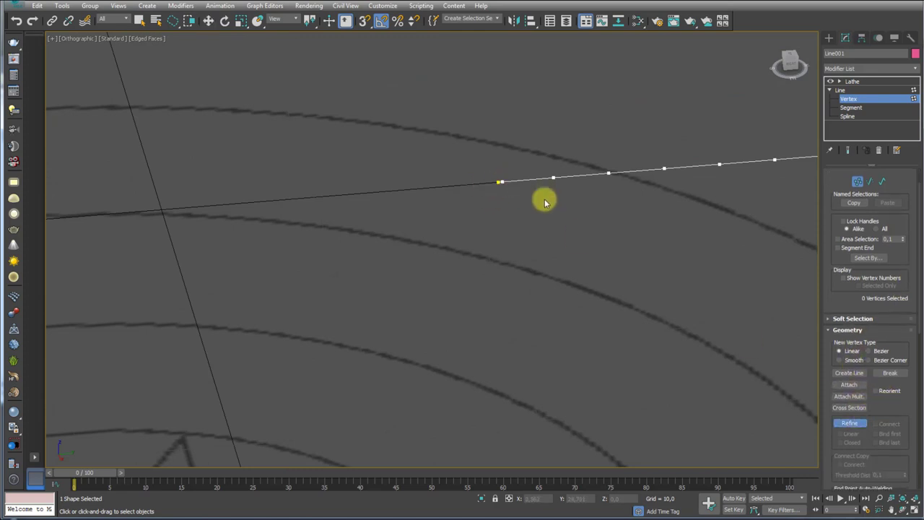
{"action": "right_click", "coordinate": [501, 183]}
- Move the new vertex left toward the disc centre, shrinking the centre hole
{"action": "left_click", "coordinate": [498, 182]}
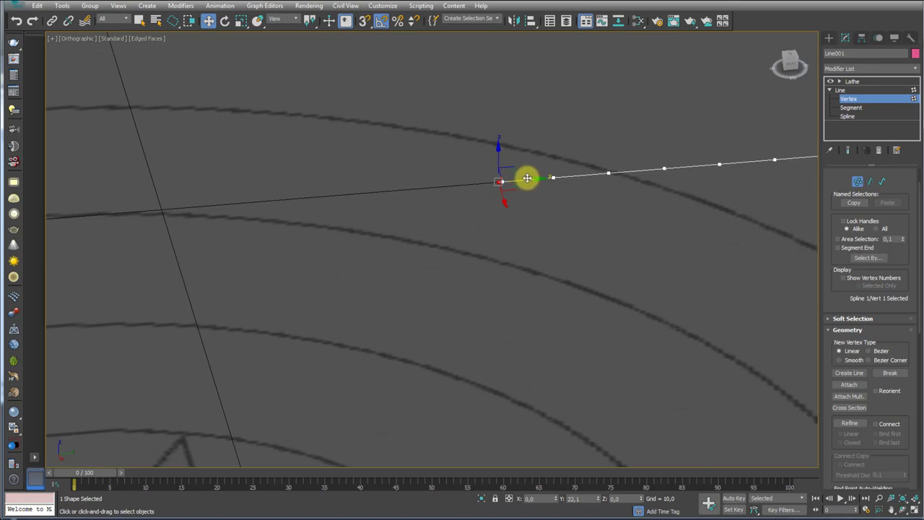
{"action": "mouse_move", "coordinate": [527, 177]}
{"action": "left_mouse_down"}
{"action": "mouse_move", "coordinate": [216, 195]}
{"action": "mouse_move", "coordinate": [260, 199]}
{"action": "left_mouse_up"}
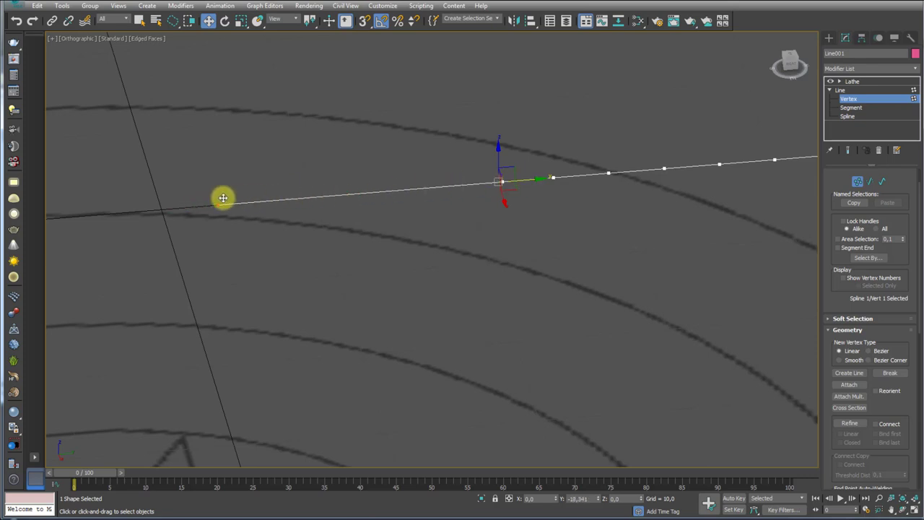
{"action": "left_click", "coordinate": [192, 206]}
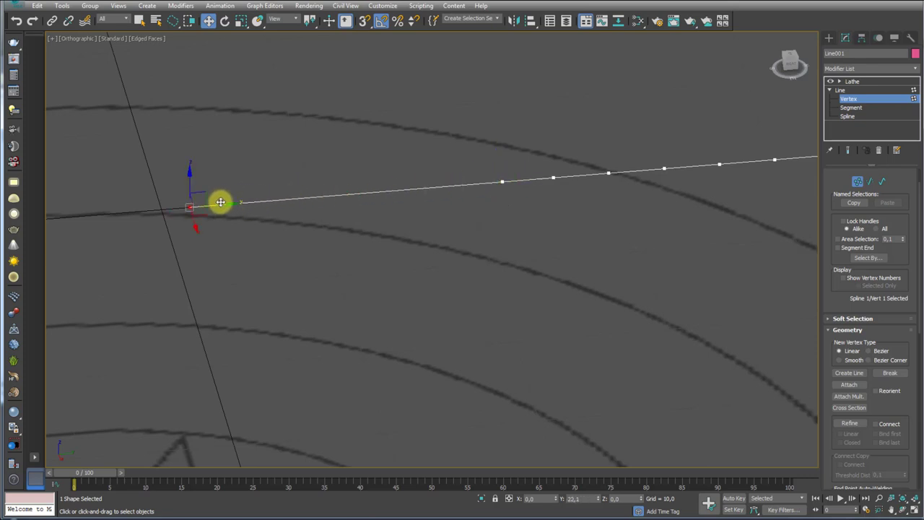
{"action": "left_click", "coordinate": [851, 89]}
{"action": "left_click", "coordinate": [856, 82]}
- Move Line001's innermost vertex to the disc centre, closing the lathe hole
{"action": "scroll", "coordinate": [515, 203], "scroll_direction": "down", "scroll_amount": 5}
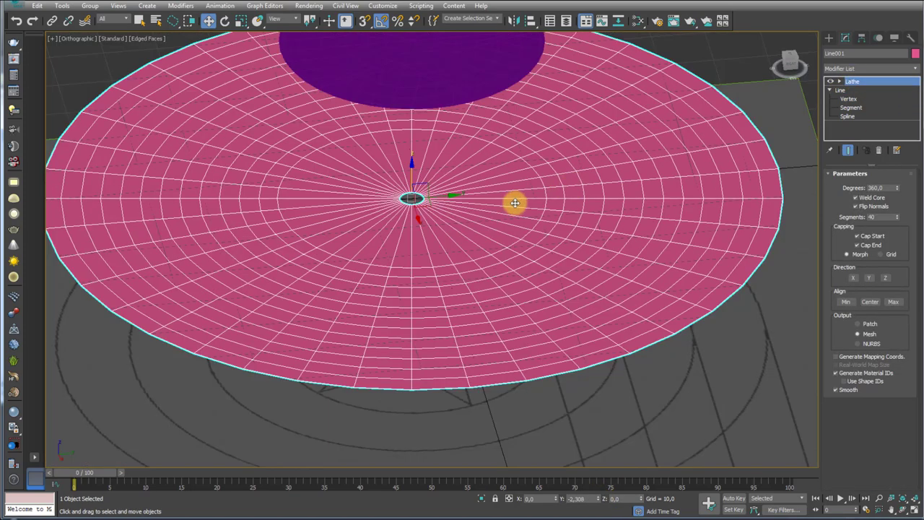
{"action": "scroll", "coordinate": [440, 200], "scroll_direction": "up", "scroll_amount": 5}
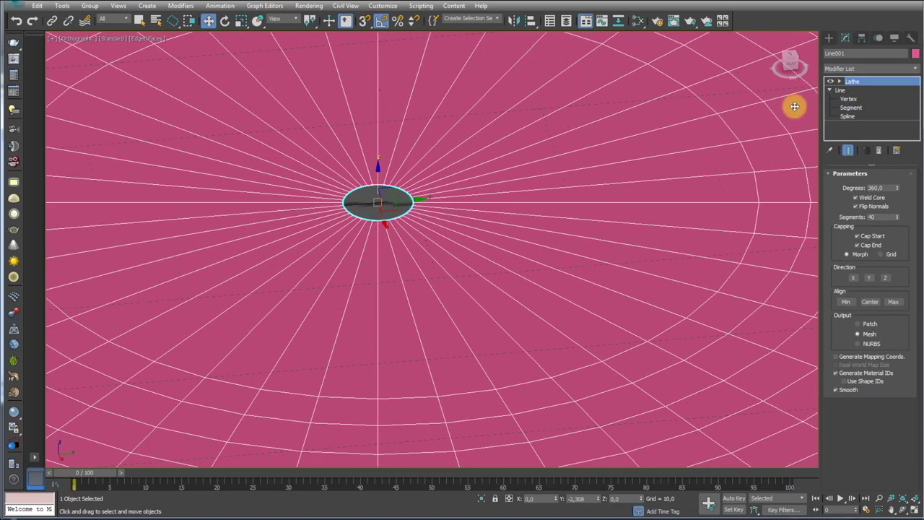
{"action": "left_click", "coordinate": [845, 101]}
{"action": "left_click", "coordinate": [412, 200]}
{"action": "left_click", "coordinate": [848, 149]}
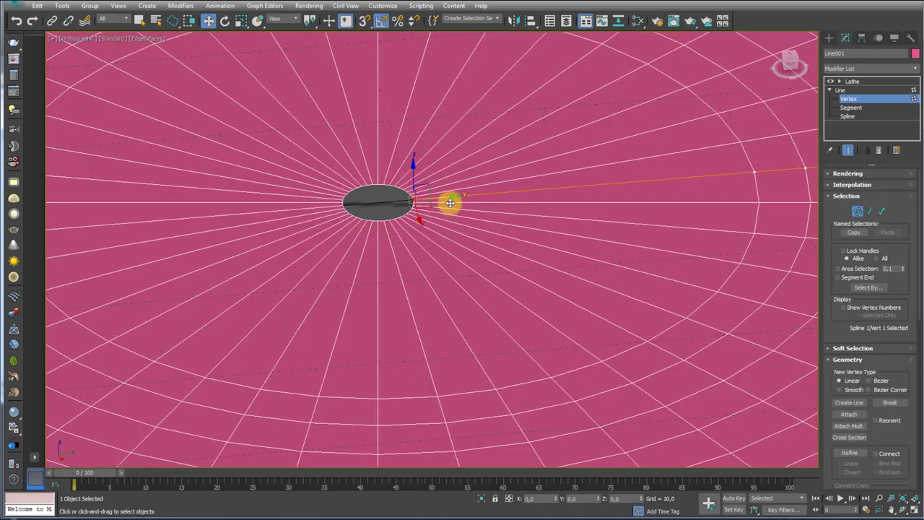
{"action": "mouse_move", "coordinate": [449, 203]}
{"action": "left_mouse_down"}
{"action": "mouse_move", "coordinate": [423, 200]}
{"action": "mouse_move", "coordinate": [454, 196]}
{"action": "left_mouse_up"}
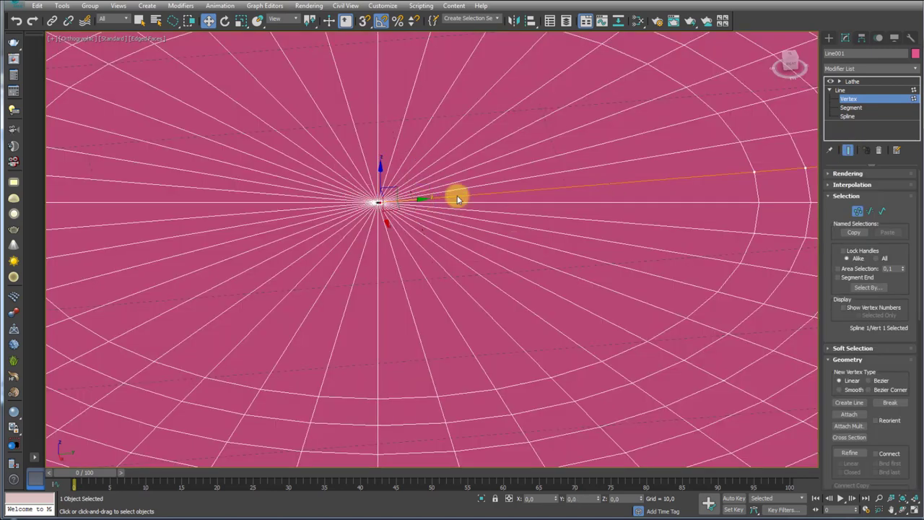
{"action": "left_click", "coordinate": [860, 83]}
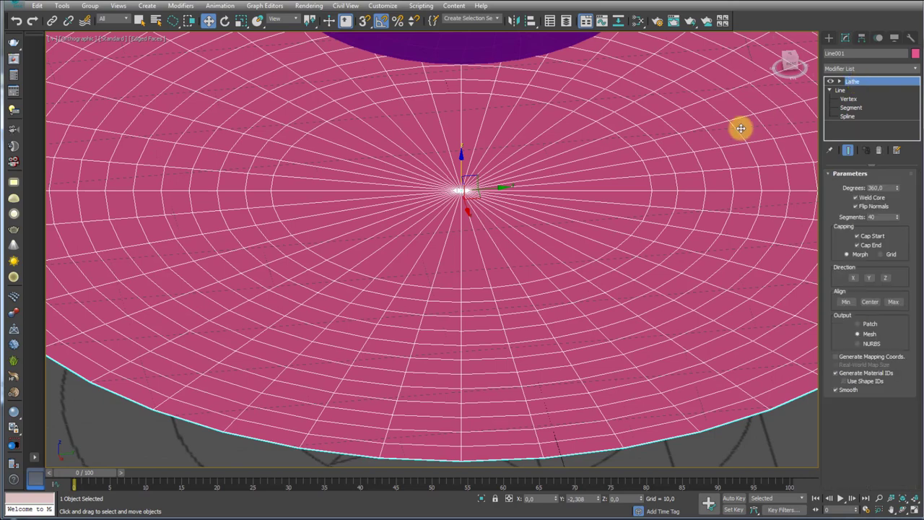
- Inspect the closed lathed disc from Top view and tilted angles
{"action": "scroll", "coordinate": [508, 192], "scroll_direction": "down", "scroll_amount": 1}
{"action": "scroll", "coordinate": [479, 210], "scroll_direction": "down", "scroll_amount": 4}
{"action": "middle_click_drag", "start_coordinate": [479, 210], "coordinate": [493, 228]}
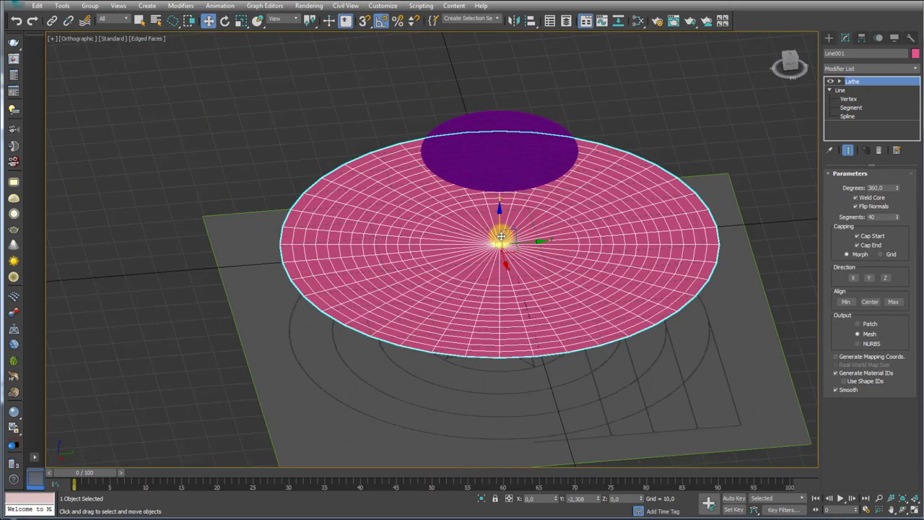
{"action": "key", "text": "t"}
{"action": "scroll", "coordinate": [479, 218], "scroll_direction": "up", "scroll_amount": 1}
{"action": "scroll", "coordinate": [483, 212], "scroll_direction": "up", "scroll_amount": 5}
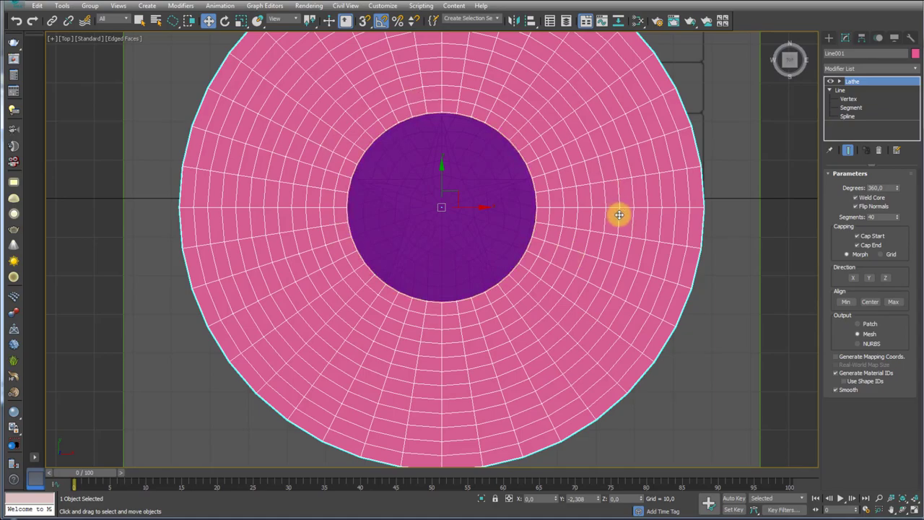
{"action": "scroll", "coordinate": [621, 250], "scroll_direction": "down", "scroll_amount": 4}
{"action": "middle_click_drag", "start_coordinate": [621, 249], "coordinate": [537, 173], "text": "alt"}
{"action": "scroll", "coordinate": [436, 209], "scroll_direction": "up", "scroll_amount": 3}
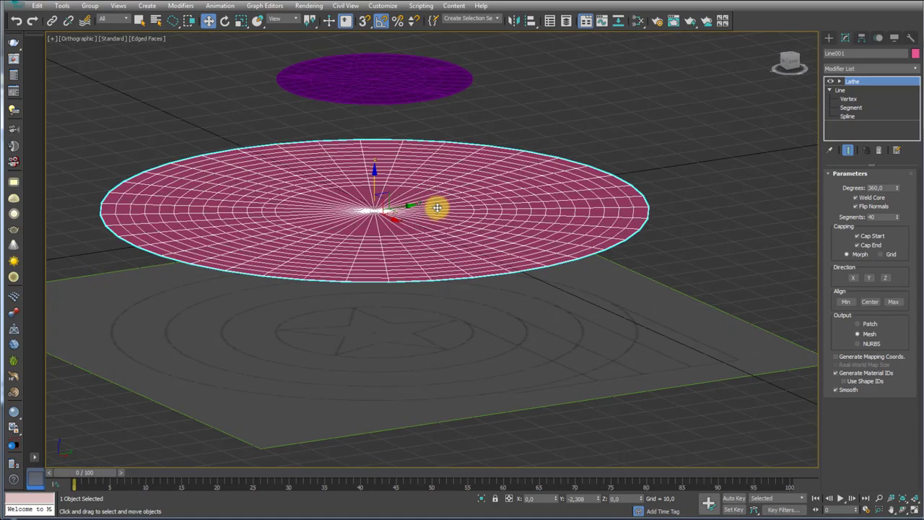
{"action": "mouse_move", "coordinate": [435, 208]}
{"action": "middle_mouse_down"}
{"action": "mouse_move", "coordinate": [603, 250]}
{"action": "mouse_move", "coordinate": [584, 257]}
{"action": "mouse_move", "coordinate": [444, 208]}
{"action": "middle_mouse_up"}
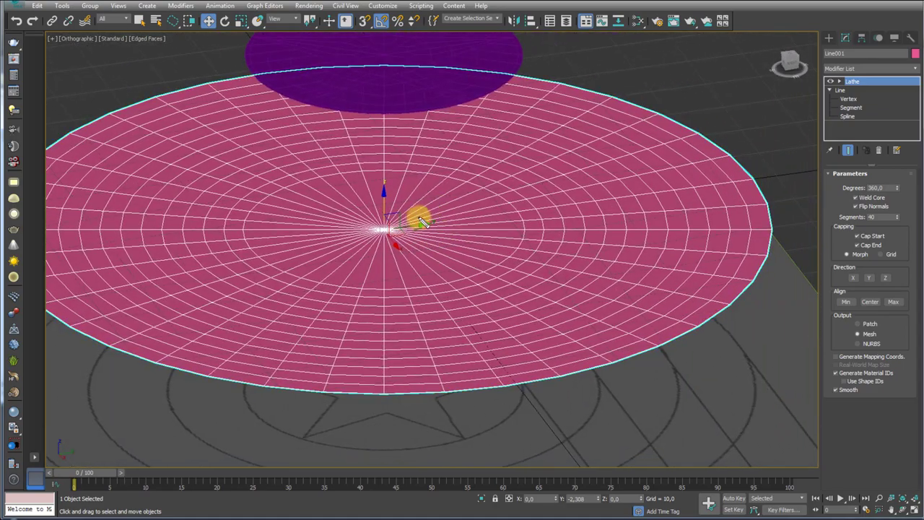
{"action": "mouse_move", "coordinate": [422, 222]}
{"action": "left_mouse_down"}
{"action": "mouse_move", "coordinate": [579, 198]}
{"action": "mouse_move", "coordinate": [764, 296]}
{"action": "left_mouse_up"}
{"action": "left_click", "coordinate": [557, 261]}
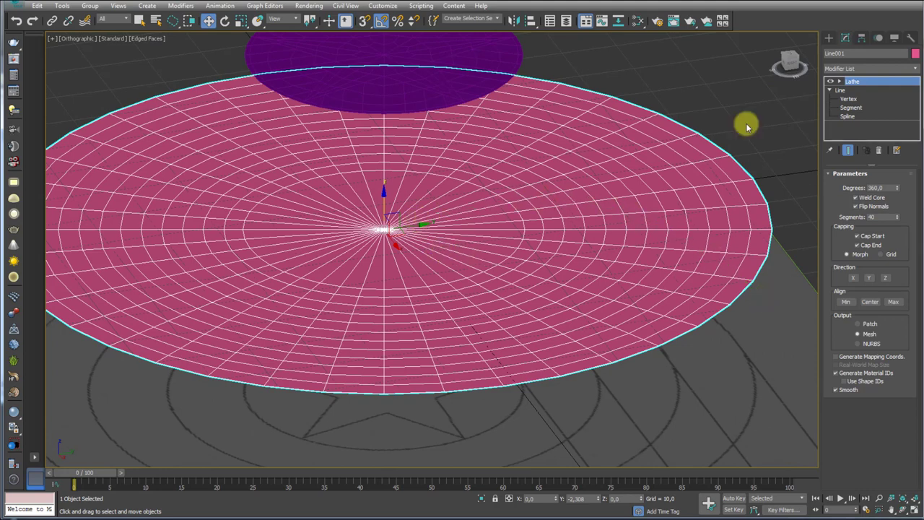
- Hide the Lathe result and divide the inner segment with Divide set to 4
{"action": "left_click", "coordinate": [829, 81]}
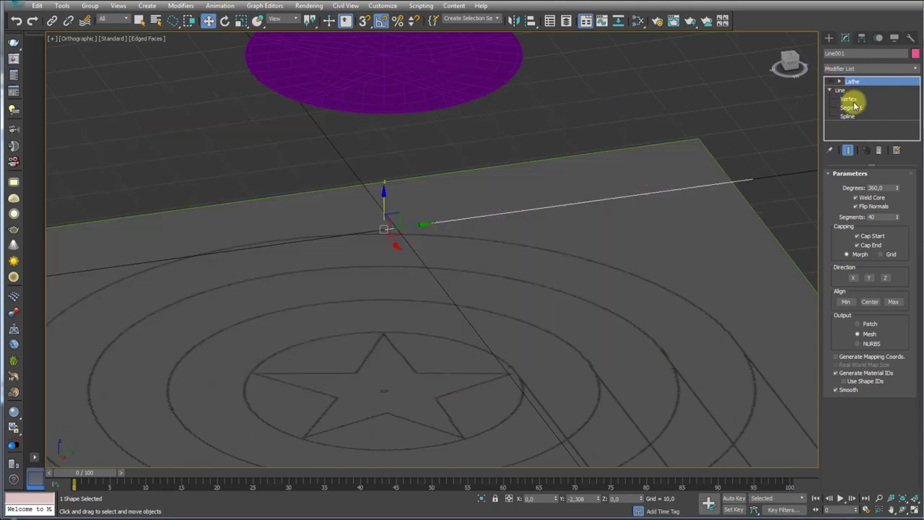
{"action": "left_click", "coordinate": [851, 107]}
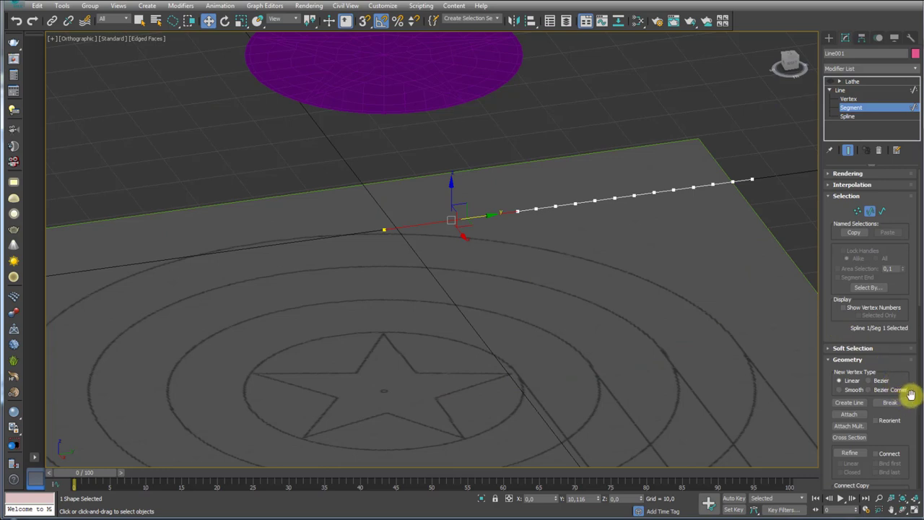
{"action": "left_click_drag", "start_coordinate": [910, 396], "coordinate": [903, 295]}
{"action": "left_click_drag", "start_coordinate": [911, 388], "coordinate": [912, 239]}
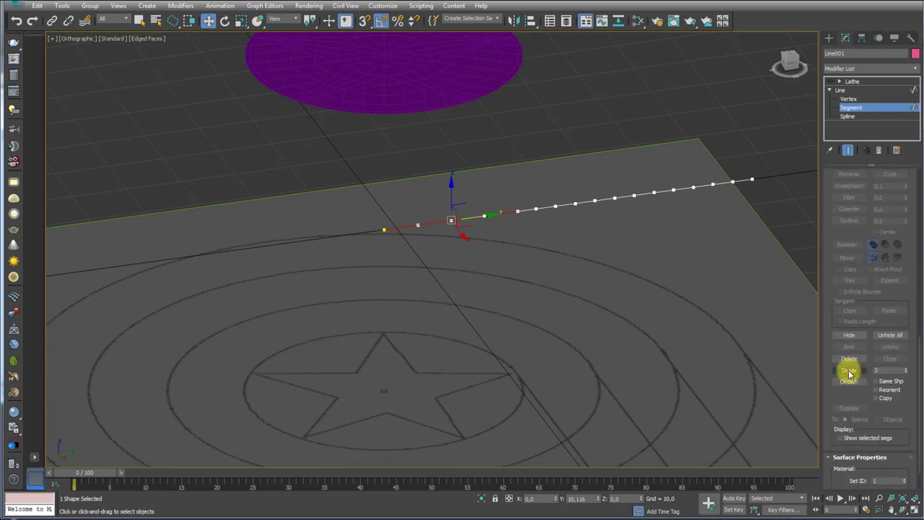
{"action": "middle_click_drag", "start_coordinate": [594, 193], "coordinate": [862, 385], "text": "alt"}
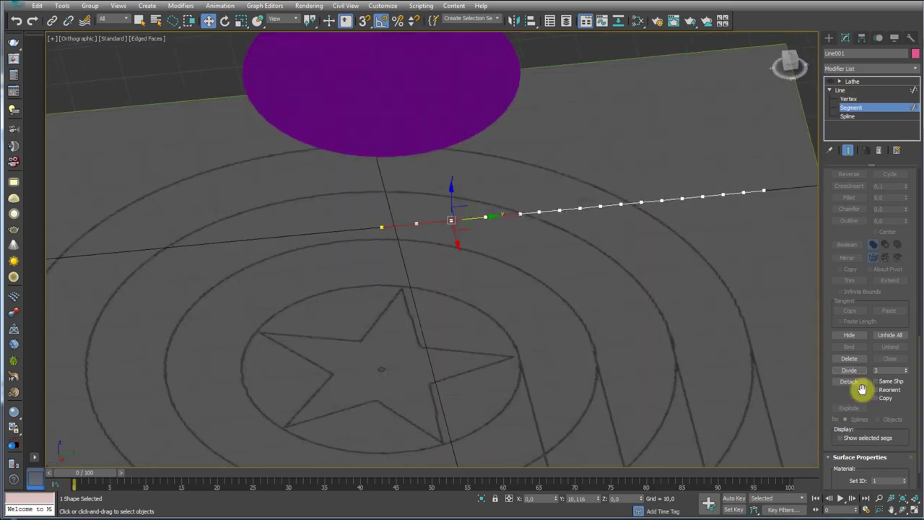
{"action": "left_click", "coordinate": [908, 371]}
{"action": "mouse_move", "coordinate": [672, 284]}
{"action": "middle_mouse_down", "text": "alt"}
{"action": "mouse_move", "coordinate": [644, 254]}
{"action": "mouse_move", "coordinate": [746, 152]}
{"action": "mouse_move", "coordinate": [725, 157]}
{"action": "middle_mouse_up", "text": "alt"}
- Convert all of Line001's vertices to Corner type
{"action": "left_click", "coordinate": [842, 89]}
{"action": "left_click", "coordinate": [853, 101]}
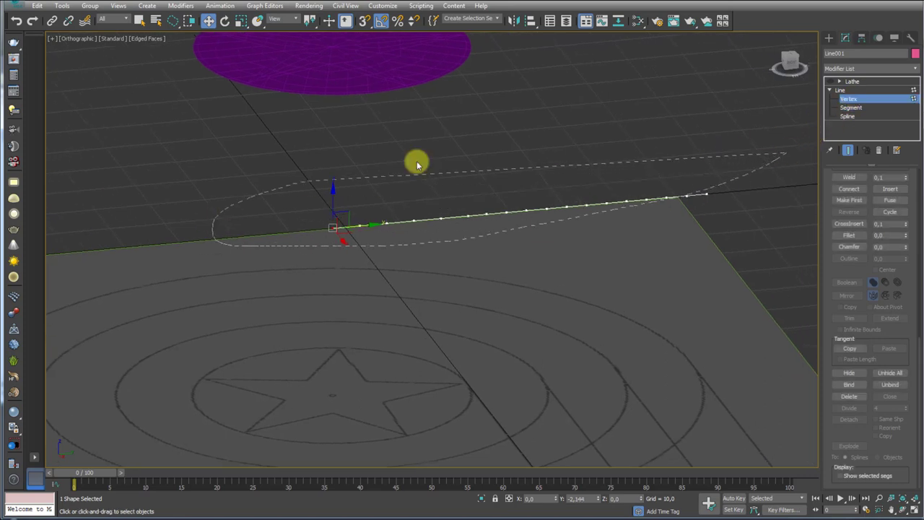
{"action": "mouse_move", "coordinate": [797, 147]}
{"action": "left_mouse_down"}
{"action": "mouse_move", "coordinate": [258, 210]}
{"action": "mouse_move", "coordinate": [635, 198]}
{"action": "left_mouse_up"}
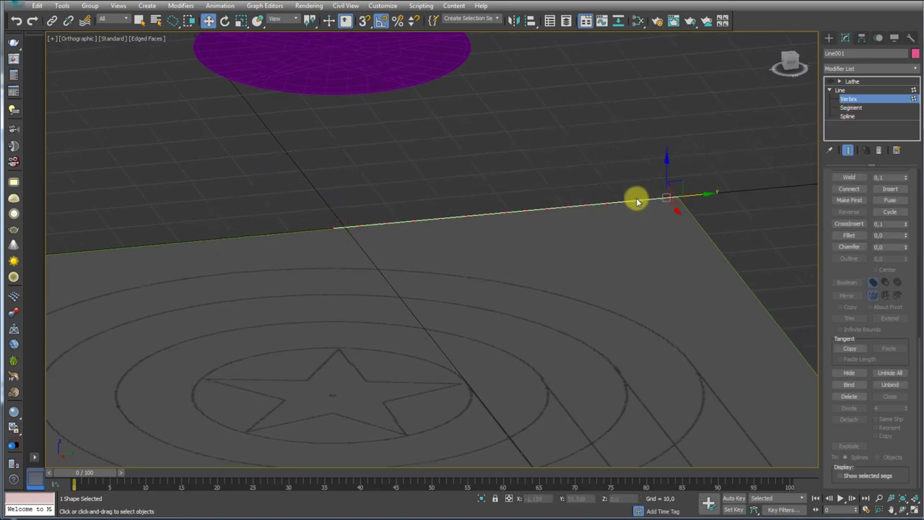
{"action": "right_click", "coordinate": [625, 197]}
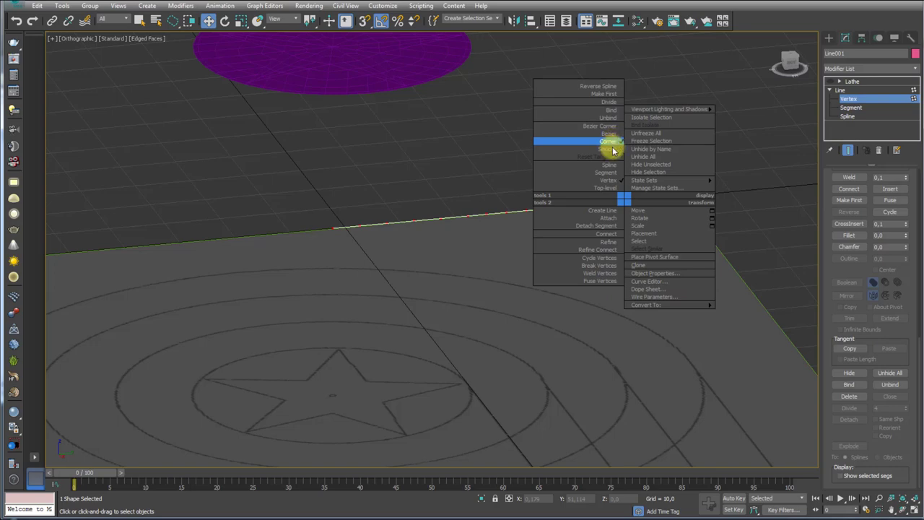
{"action": "left_click", "coordinate": [610, 152]}
{"action": "left_click", "coordinate": [842, 91]}
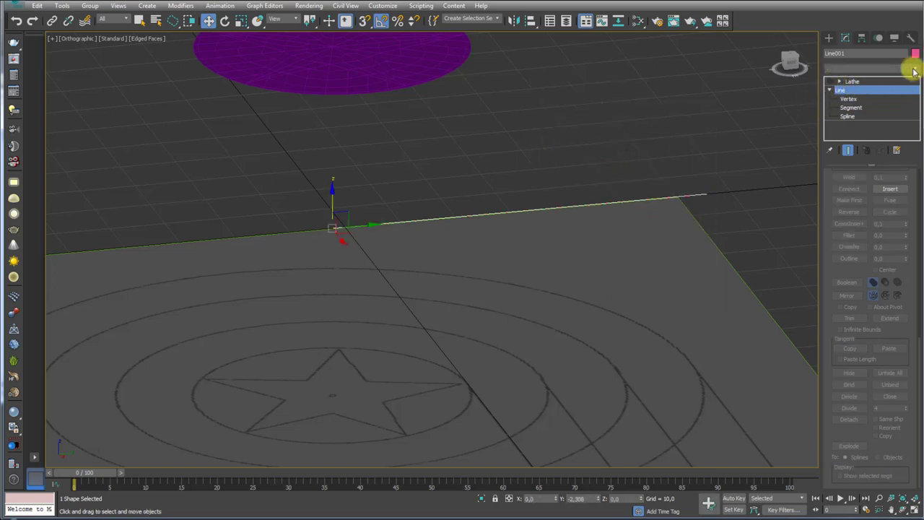
- Add a Bend modifier to Line001 and give it an initial bend angle
{"action": "left_click", "coordinate": [914, 71]}
{"action": "scroll", "coordinate": [902, 109], "scroll_direction": "down", "scroll_amount": 2}
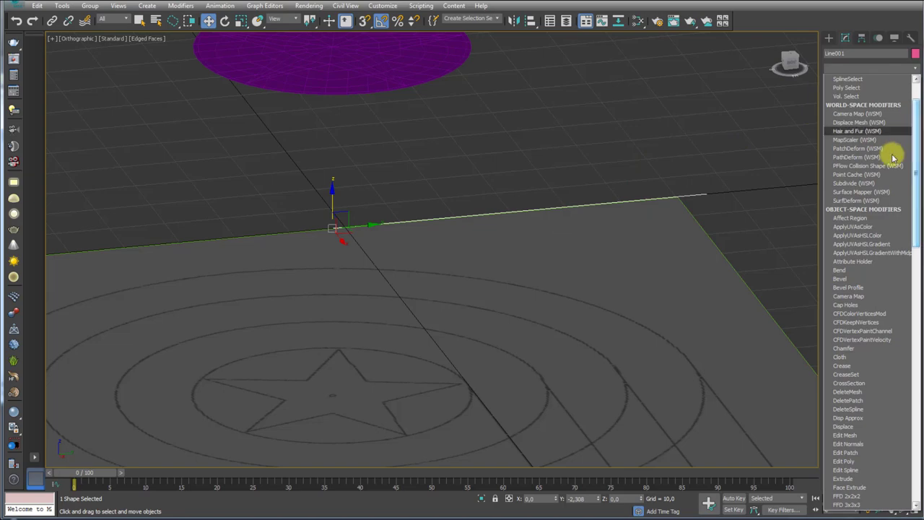
{"action": "left_click", "coordinate": [852, 271]}
{"action": "middle_click_drag", "start_coordinate": [759, 241], "coordinate": [718, 216], "text": "alt"}
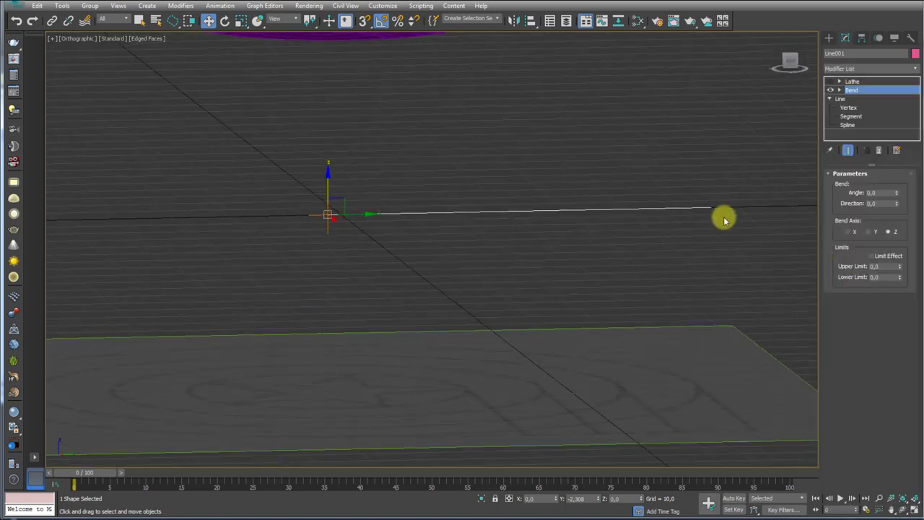
{"action": "mouse_move", "coordinate": [899, 195]}
{"action": "left_mouse_down"}
{"action": "mouse_move", "coordinate": [893, 164]}
{"action": "mouse_move", "coordinate": [890, 186]}
{"action": "left_mouse_up"}
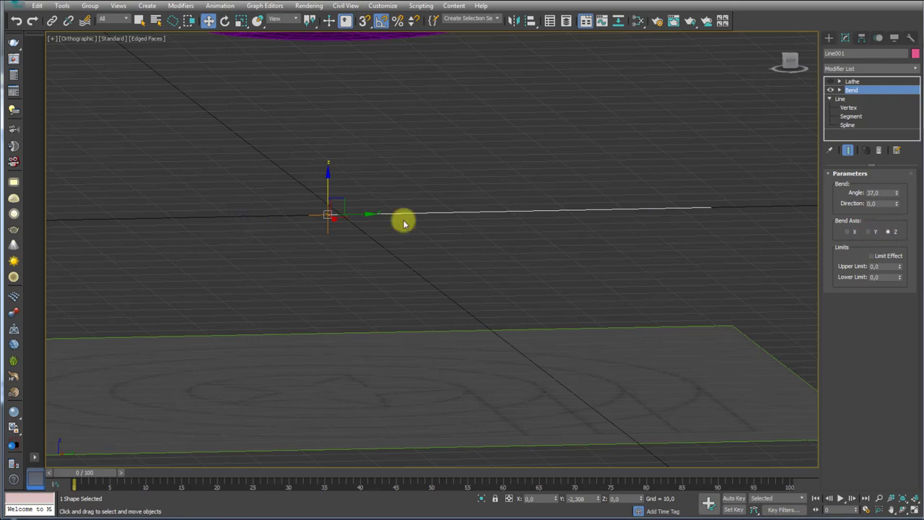
- Set the Bend axis to Y after briefly testing the X axis
{"action": "left_click", "coordinate": [871, 231]}
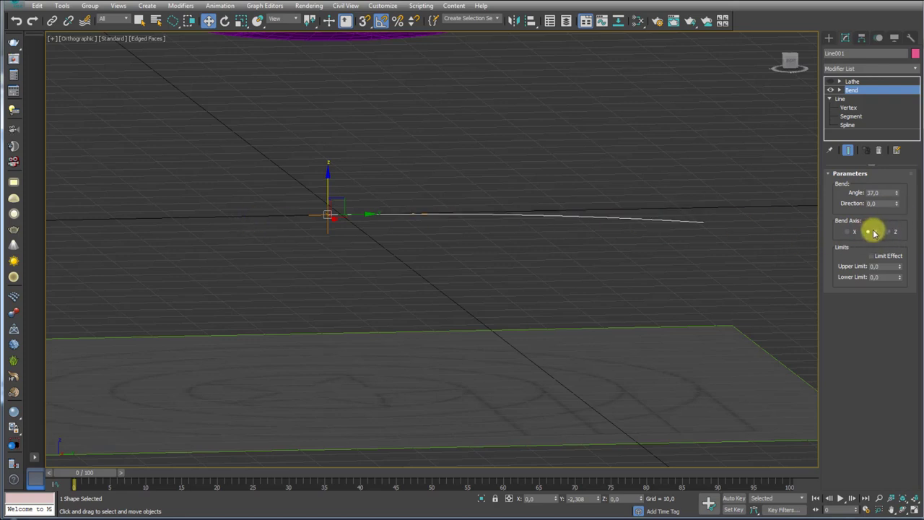
{"action": "left_click", "coordinate": [848, 233]}
{"action": "middle_click_drag", "start_coordinate": [650, 204], "coordinate": [652, 215], "text": "alt"}
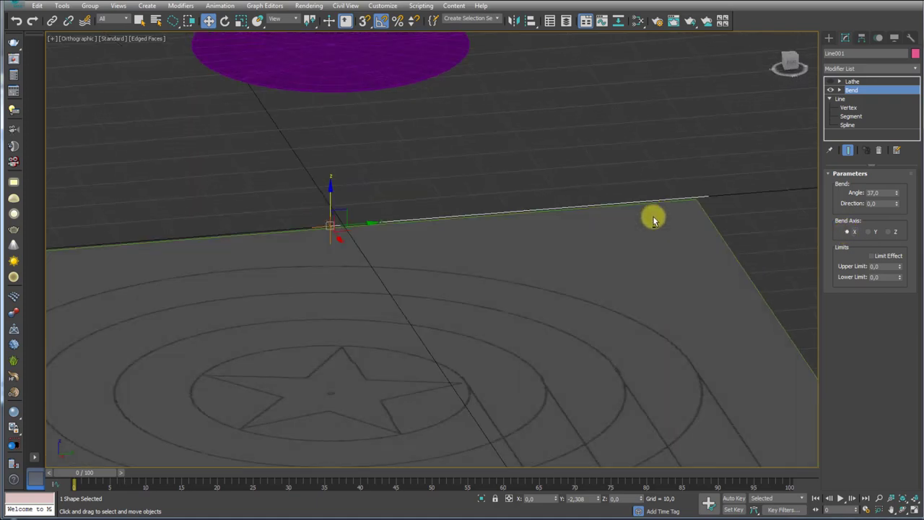
{"action": "left_click", "coordinate": [870, 232]}
{"action": "mouse_move", "coordinate": [726, 196]}
{"action": "middle_mouse_down", "text": "alt"}
{"action": "mouse_move", "coordinate": [727, 254]}
{"action": "mouse_move", "coordinate": [726, 234]}
{"action": "mouse_move", "coordinate": [441, 240]}
{"action": "middle_mouse_up", "text": "alt"}
{"action": "mouse_move", "coordinate": [433, 214]}
{"action": "left_mouse_down"}
{"action": "mouse_move", "coordinate": [635, 244]}
{"action": "mouse_move", "coordinate": [681, 293]}
{"action": "mouse_move", "coordinate": [642, 303]}
{"action": "left_mouse_up"}
{"action": "mouse_move", "coordinate": [336, 246]}
{"action": "left_mouse_down"}
{"action": "mouse_move", "coordinate": [367, 309]}
{"action": "mouse_move", "coordinate": [398, 299]}
{"action": "left_mouse_up"}
{"action": "key", "text": "Escape"}
- Set the Bend Direction to -90 so the line curves downward, checking it from the side
{"action": "double_click", "coordinate": [876, 204]}
{"action": "type", "text": "-90"}
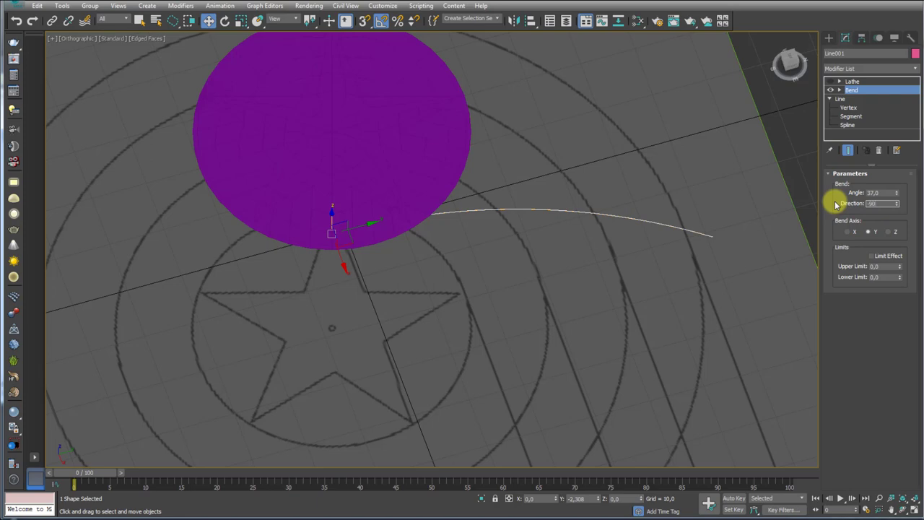
{"action": "key", "text": "Return"}
{"action": "middle_click_drag", "start_coordinate": [628, 247], "coordinate": [609, 198], "text": "alt"}
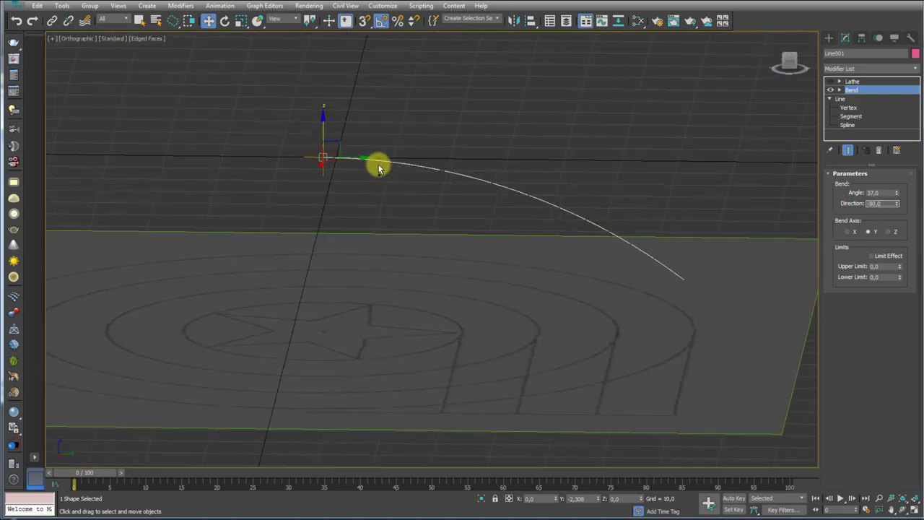
{"action": "mouse_move", "coordinate": [373, 161]}
{"action": "left_mouse_down"}
{"action": "mouse_move", "coordinate": [440, 169]}
{"action": "mouse_move", "coordinate": [658, 281]}
{"action": "left_mouse_up"}
{"action": "key", "text": "Escape"}
{"action": "mouse_move", "coordinate": [767, 239]}
{"action": "middle_mouse_down", "text": "alt"}
{"action": "mouse_move", "coordinate": [683, 219]}
{"action": "mouse_move", "coordinate": [767, 171]}
{"action": "middle_mouse_up", "text": "alt"}
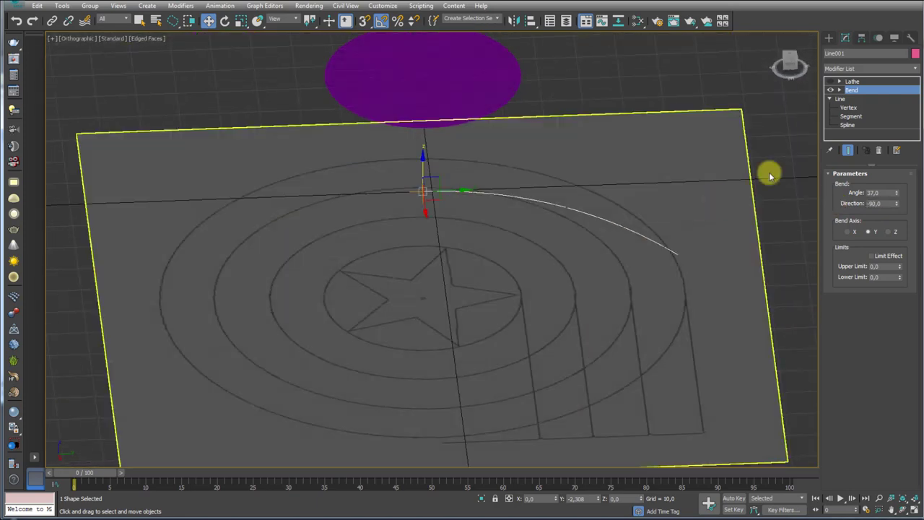
- Re-enable the Lathe and Bend modifiers so the pink disc appears domed
{"action": "left_click", "coordinate": [832, 81]}
{"action": "middle_click_drag", "start_coordinate": [743, 107], "coordinate": [680, 136], "text": "alt"}
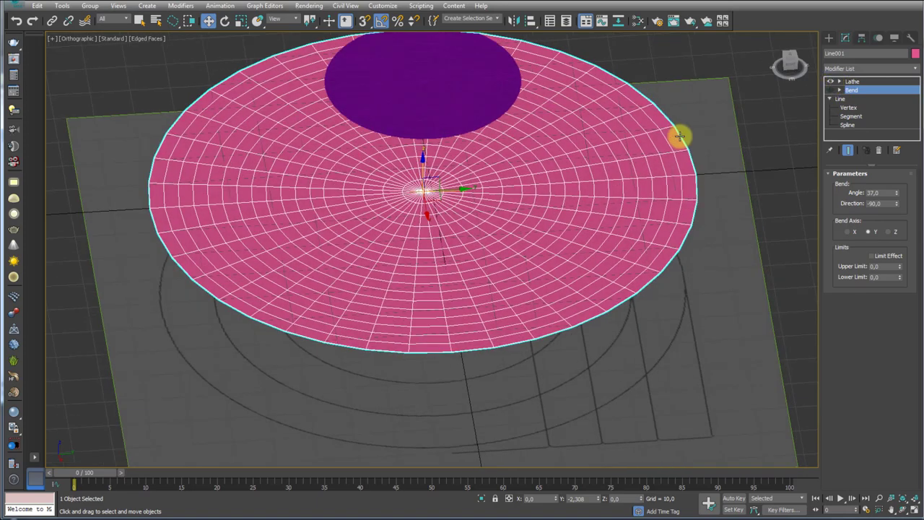
{"action": "left_click", "coordinate": [832, 91]}
{"action": "mouse_move", "coordinate": [701, 161]}
{"action": "middle_mouse_down", "text": "alt"}
{"action": "mouse_move", "coordinate": [697, 140]}
{"action": "mouse_move", "coordinate": [697, 169]}
{"action": "mouse_move", "coordinate": [698, 154]}
{"action": "middle_mouse_up", "text": "alt"}
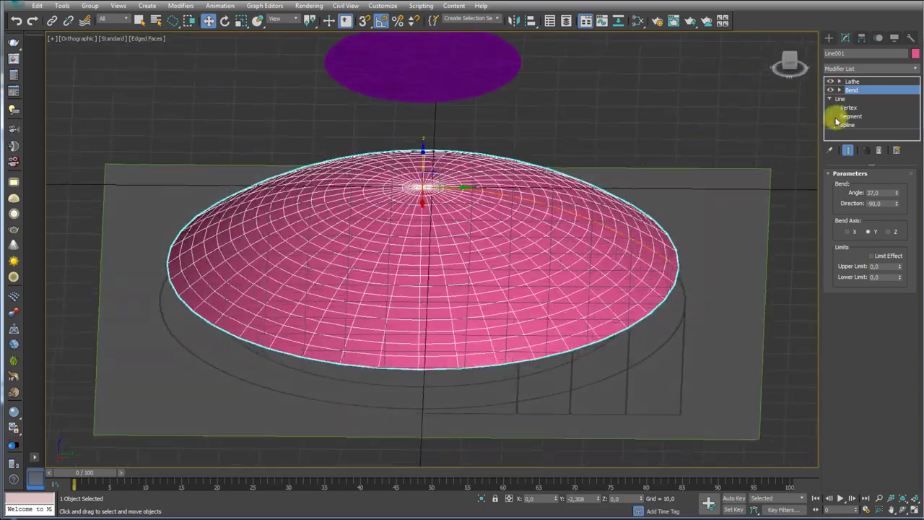
- Lower the Bend angle to 26.5 for a shallow dome, then select the purple star plane
{"action": "mouse_move", "coordinate": [896, 195]}
{"action": "left_mouse_down"}
{"action": "mouse_move", "coordinate": [893, 161]}
{"action": "mouse_move", "coordinate": [901, 262]}
{"action": "mouse_move", "coordinate": [891, 156]}
{"action": "left_mouse_up"}
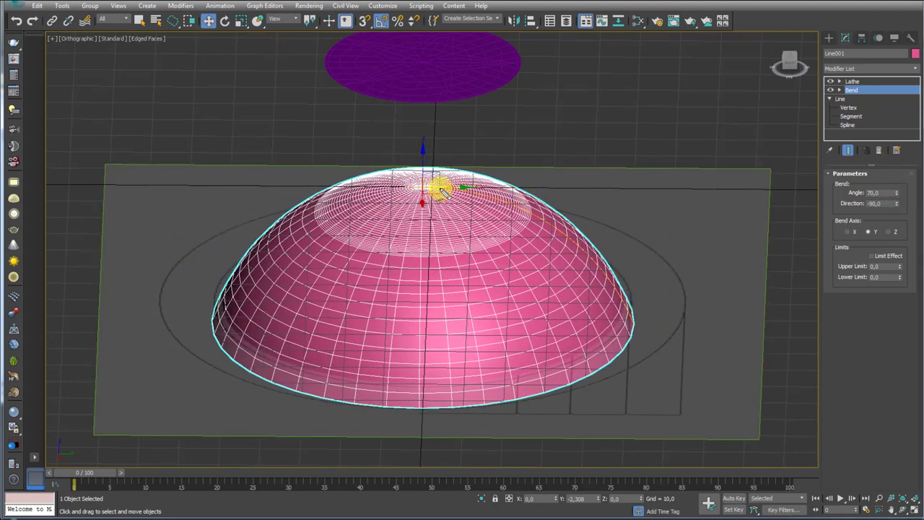
{"action": "left_click_drag", "start_coordinate": [896, 193], "coordinate": [892, 232]}
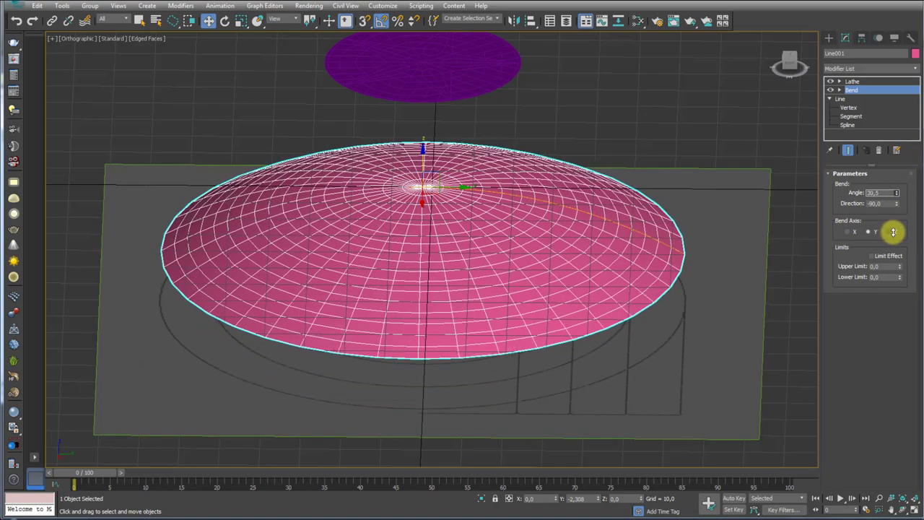
{"action": "mouse_move", "coordinate": [567, 170]}
{"action": "middle_mouse_down", "text": "alt"}
{"action": "mouse_move", "coordinate": [580, 236]}
{"action": "mouse_move", "coordinate": [563, 185]}
{"action": "middle_mouse_up", "text": "alt"}
{"action": "left_click_drag", "start_coordinate": [900, 195], "coordinate": [895, 195]}
{"action": "key", "text": "t"}
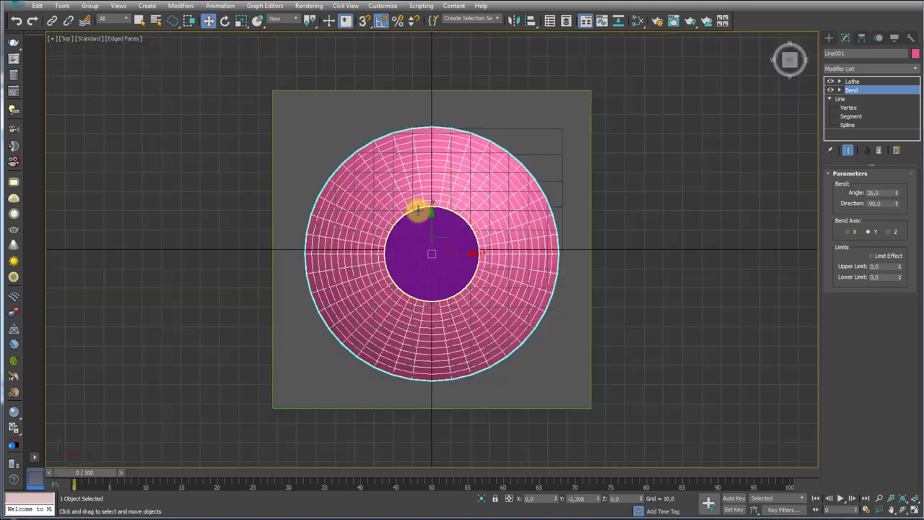
{"action": "scroll", "coordinate": [433, 159], "scroll_direction": "up", "scroll_amount": 4}
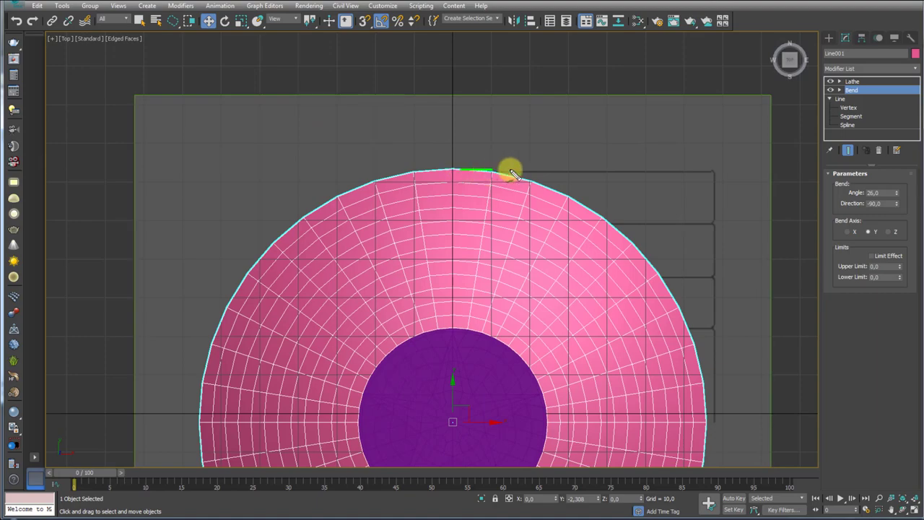
{"action": "mouse_move", "coordinate": [663, 240]}
{"action": "middle_mouse_down"}
{"action": "mouse_move", "coordinate": [657, 213]}
{"action": "mouse_move", "coordinate": [615, 206]}
{"action": "mouse_move", "coordinate": [553, 294]}
{"action": "middle_mouse_up"}
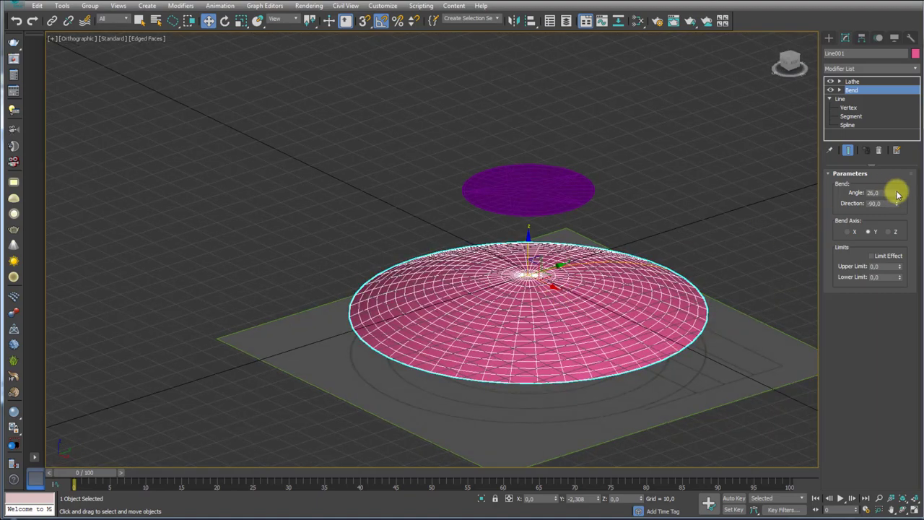
{"action": "left_click_drag", "start_coordinate": [897, 193], "coordinate": [899, 189]}
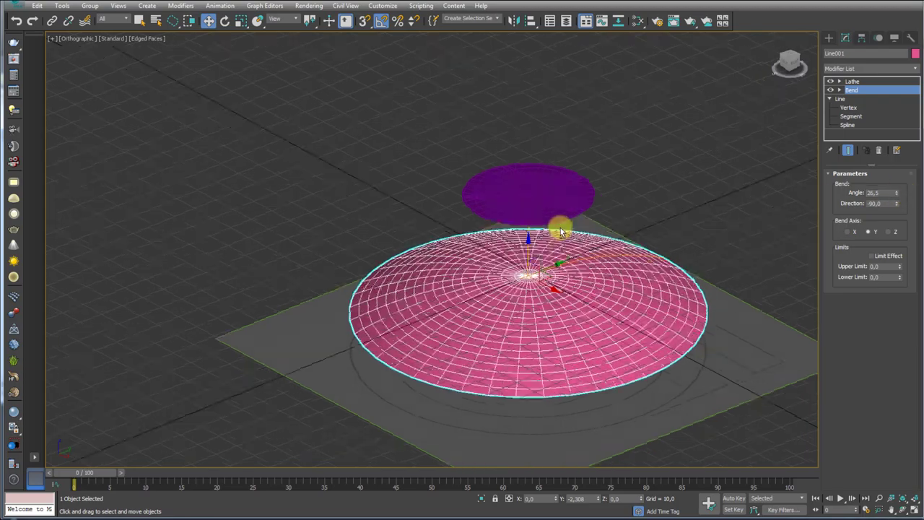
{"action": "mouse_move", "coordinate": [561, 231]}
{"action": "middle_mouse_down", "text": "alt"}
{"action": "mouse_move", "coordinate": [551, 196]}
{"action": "mouse_move", "coordinate": [481, 257]}
{"action": "mouse_move", "coordinate": [522, 342]}
{"action": "mouse_move", "coordinate": [513, 361]}
{"action": "mouse_move", "coordinate": [487, 302]}
{"action": "mouse_move", "coordinate": [571, 270]}
{"action": "mouse_move", "coordinate": [615, 183]}
{"action": "mouse_move", "coordinate": [574, 189]}
{"action": "middle_mouse_up", "text": "alt"}
{"action": "left_click", "coordinate": [552, 196]}
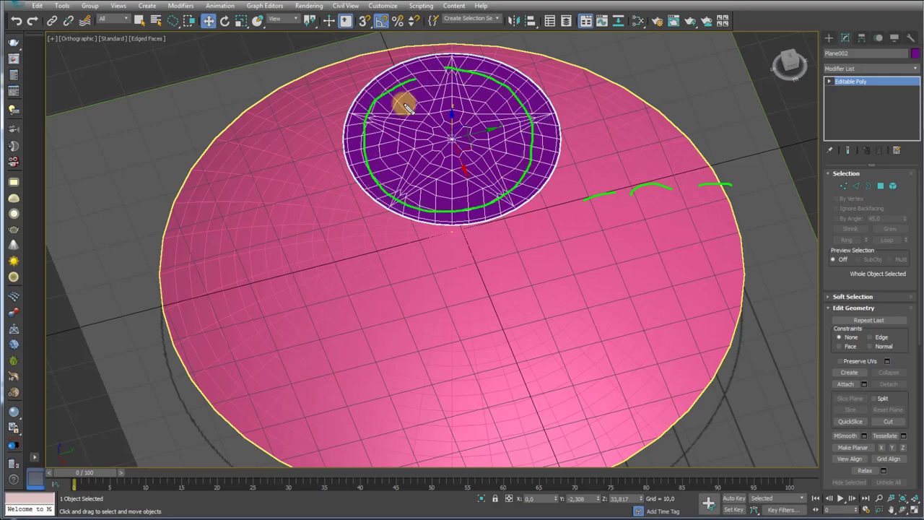
{"action": "mouse_move", "coordinate": [511, 227]}
{"action": "middle_mouse_down", "text": "alt"}
{"action": "mouse_move", "coordinate": [525, 223]}
{"action": "mouse_move", "coordinate": [506, 268]}
{"action": "mouse_move", "coordinate": [504, 240]}
{"action": "middle_mouse_up", "text": "alt"}
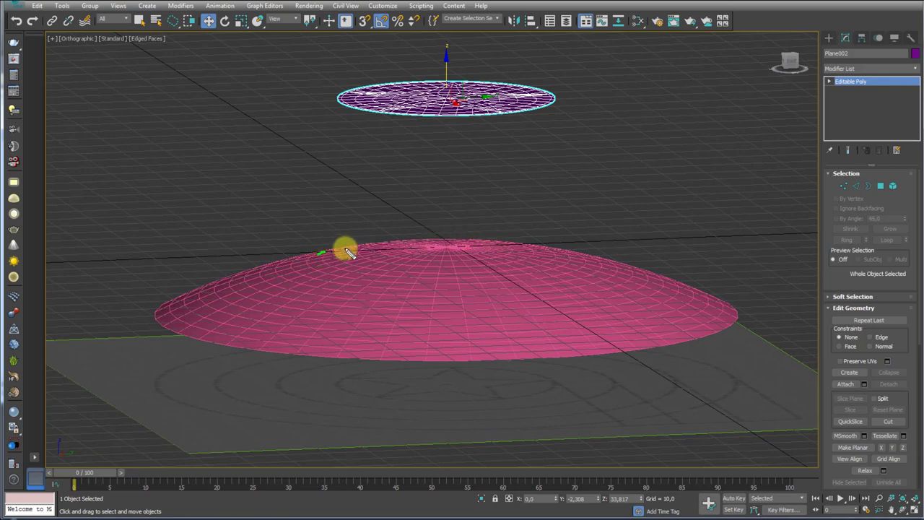
{"action": "key", "text": "Escape"}
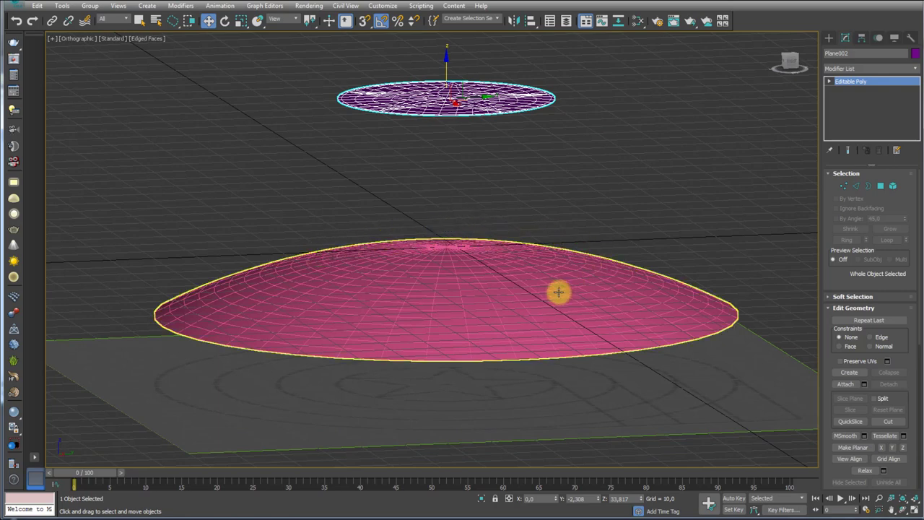
{"action": "left_click", "coordinate": [538, 270]}
{"action": "left_click", "coordinate": [478, 110]}
{"action": "mouse_move", "coordinate": [478, 110]}
{"action": "middle_mouse_down", "text": "alt"}
{"action": "mouse_move", "coordinate": [455, 212]}
{"action": "mouse_move", "coordinate": [487, 262]}
{"action": "mouse_move", "coordinate": [512, 262]}
{"action": "mouse_move", "coordinate": [546, 171]}
{"action": "mouse_move", "coordinate": [572, 169]}
{"action": "mouse_move", "coordinate": [578, 190]}
{"action": "middle_mouse_up", "text": "alt"}
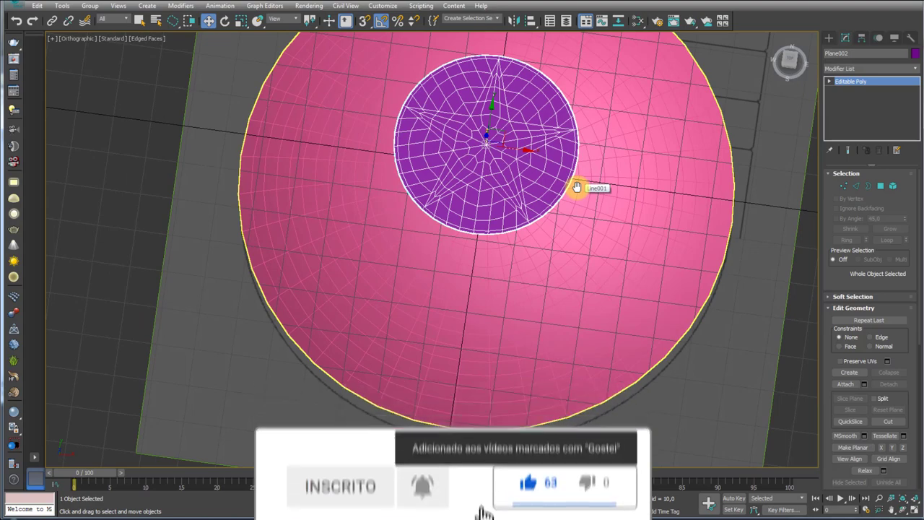
{"action": "mouse_move", "coordinate": [577, 188]}
{"action": "middle_mouse_down", "text": "alt"}
{"action": "mouse_move", "coordinate": [561, 207]}
{"action": "mouse_move", "coordinate": [556, 186]}
{"action": "mouse_move", "coordinate": [522, 169]}
{"action": "middle_mouse_up", "text": "alt"}
{"action": "scroll", "coordinate": [577, 177], "scroll_direction": "up", "scroll_amount": 3}
{"action": "middle_click_drag", "start_coordinate": [577, 176], "coordinate": [572, 164], "text": "alt"}
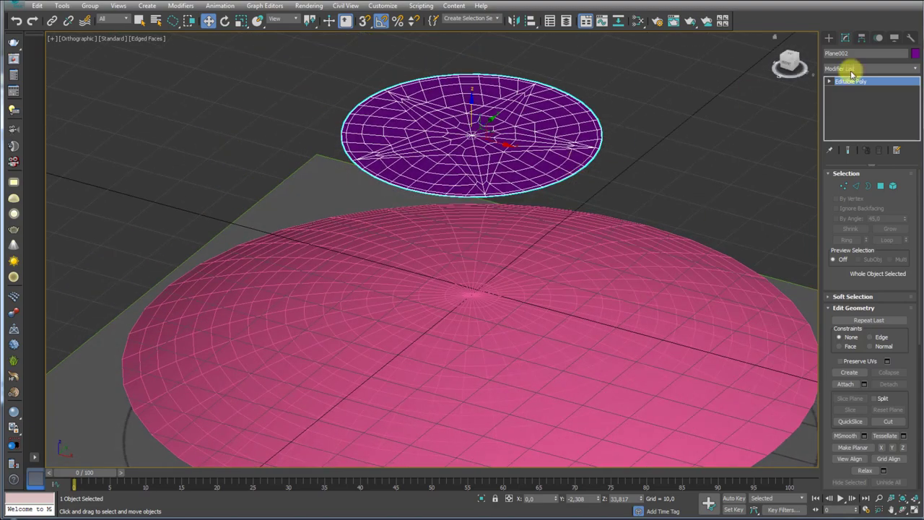
- Switch to Create > Geometry and pick the Compound Objects category to list Conform
{"action": "left_click", "coordinate": [829, 39]}
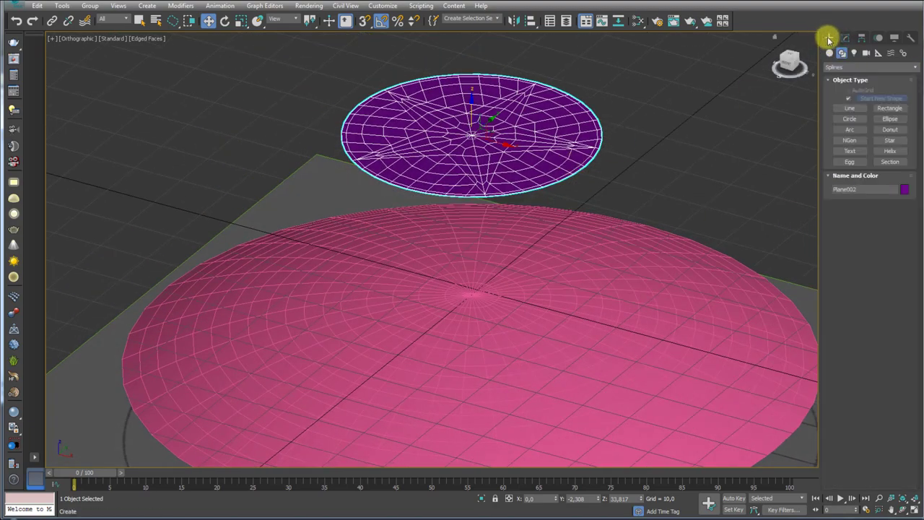
{"action": "left_click", "coordinate": [831, 53]}
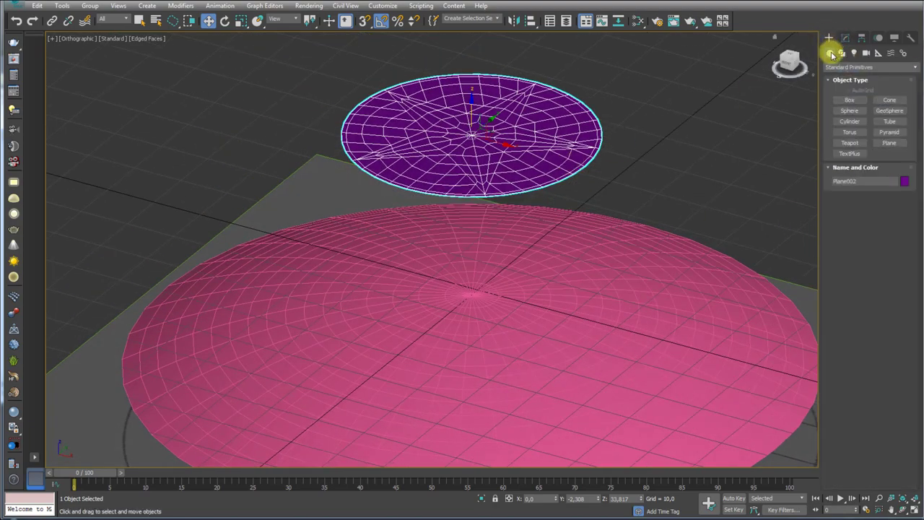
{"action": "left_click", "coordinate": [851, 67]}
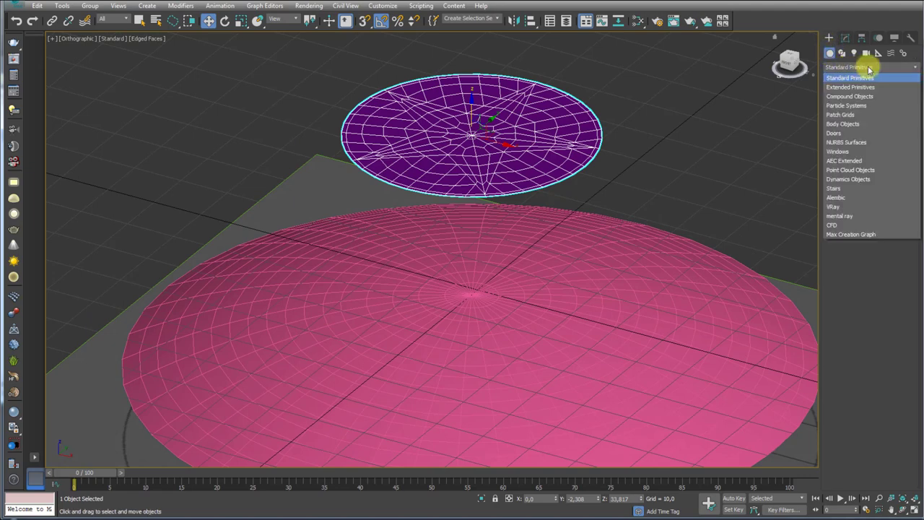
{"action": "left_click", "coordinate": [854, 101]}
{"action": "middle_click_drag", "start_coordinate": [665, 210], "coordinate": [636, 197]}
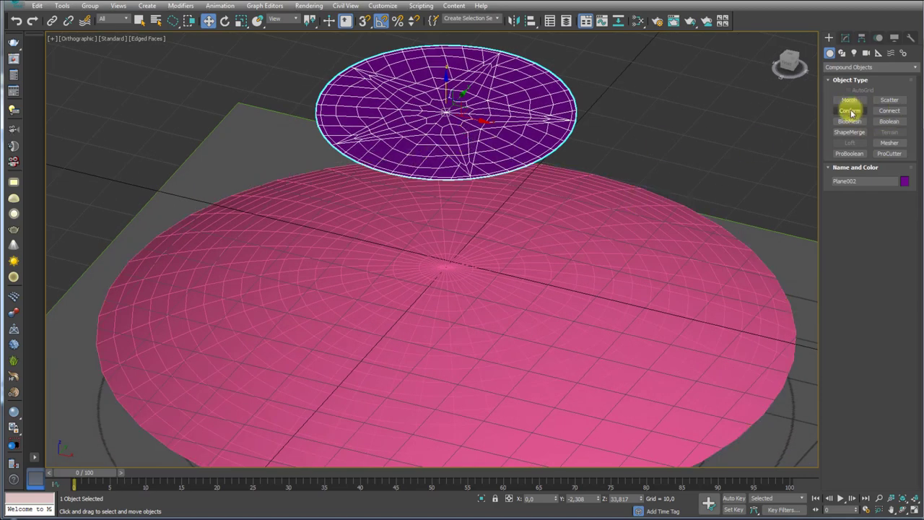
{"action": "middle_click_drag", "start_coordinate": [661, 142], "coordinate": [582, 147]}
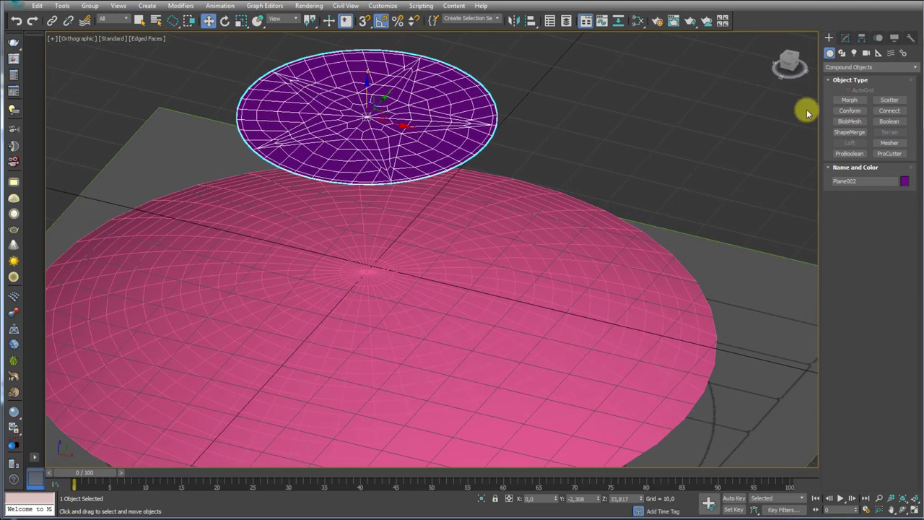
{"action": "scroll", "coordinate": [637, 117], "scroll_direction": "down", "scroll_amount": 2}
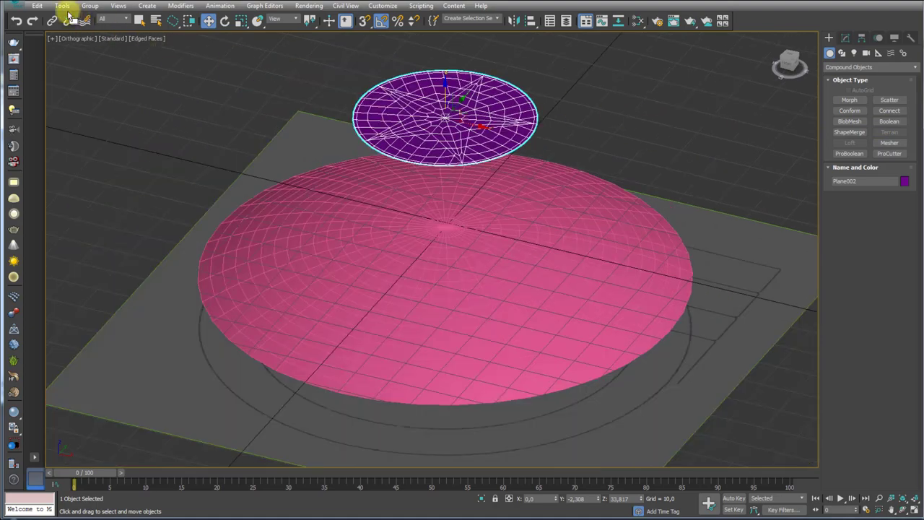